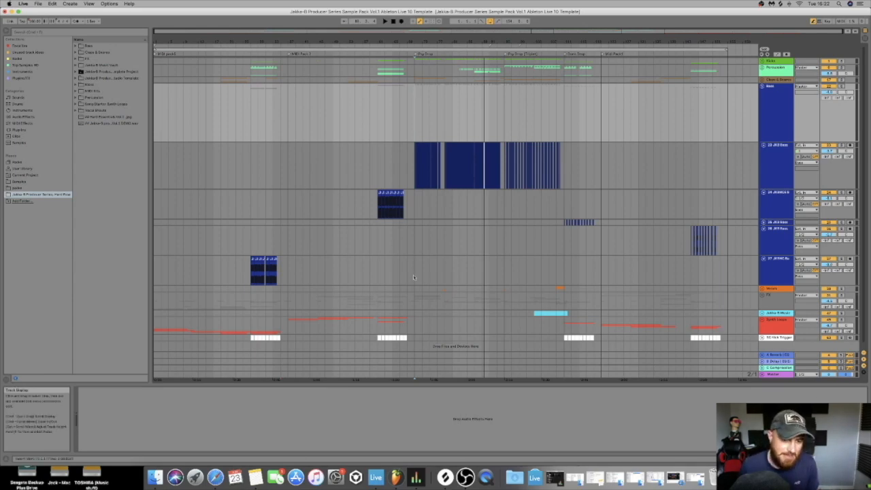
Switch to FL Studio to view its version of the template, minimise it and return to Ableton Live
{"action": "left_click", "coordinate": [396, 477]}
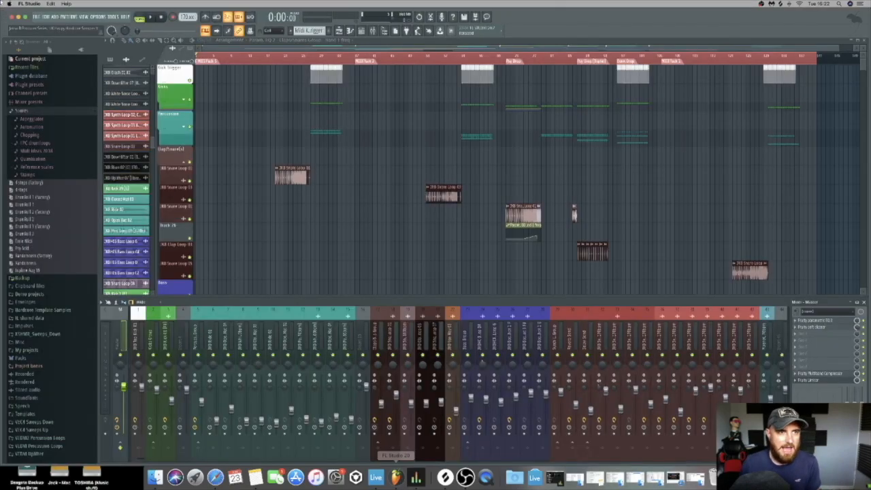
{"action": "left_click", "coordinate": [18, 17]}
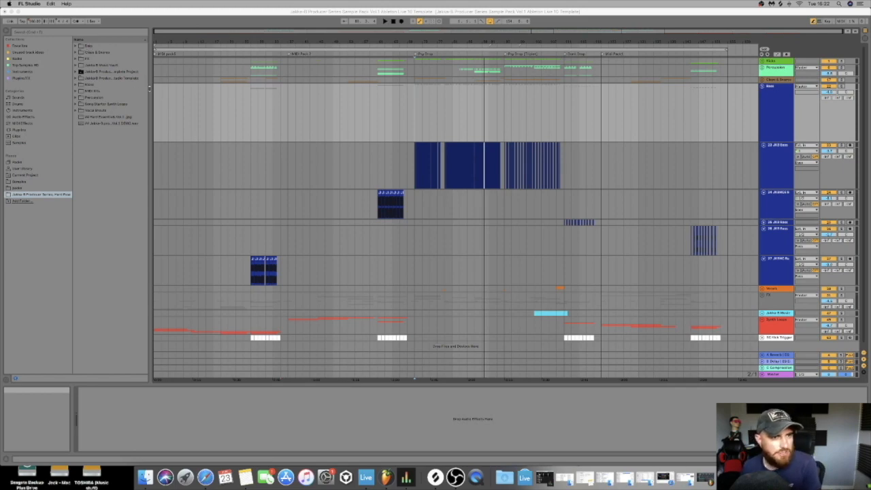
{"action": "left_click", "coordinate": [148, 37]}
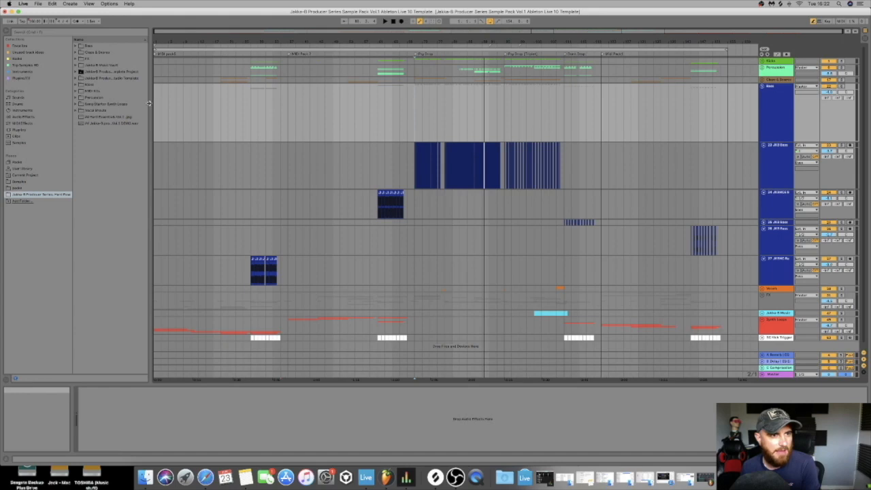
Widen the browser's content pane and open the Loops folder of Other Bass inside the Bass folder
{"action": "left_click_drag", "start_coordinate": [149, 103], "coordinate": [158, 103]}
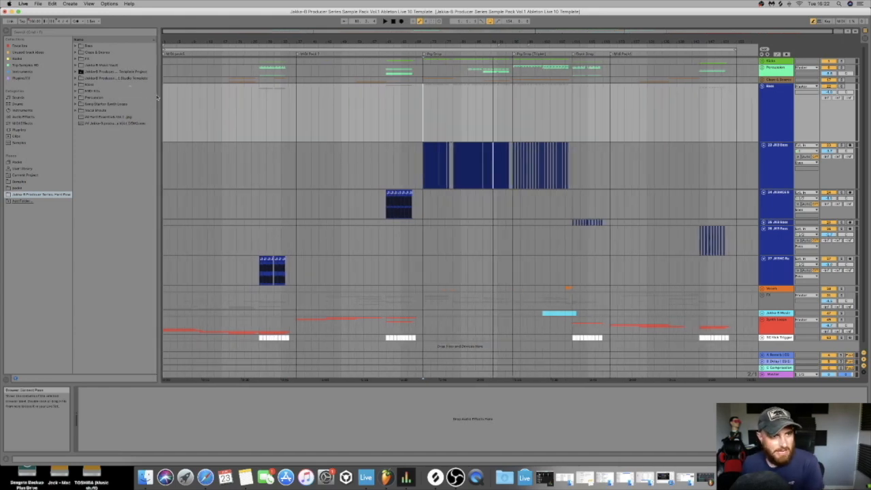
{"action": "left_click_drag", "start_coordinate": [157, 98], "coordinate": [158, 96]}
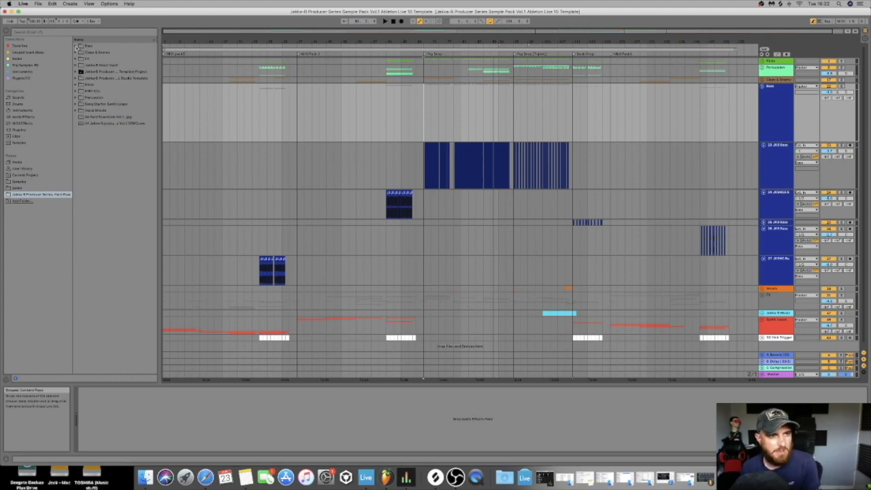
{"action": "left_click", "coordinate": [76, 45]}
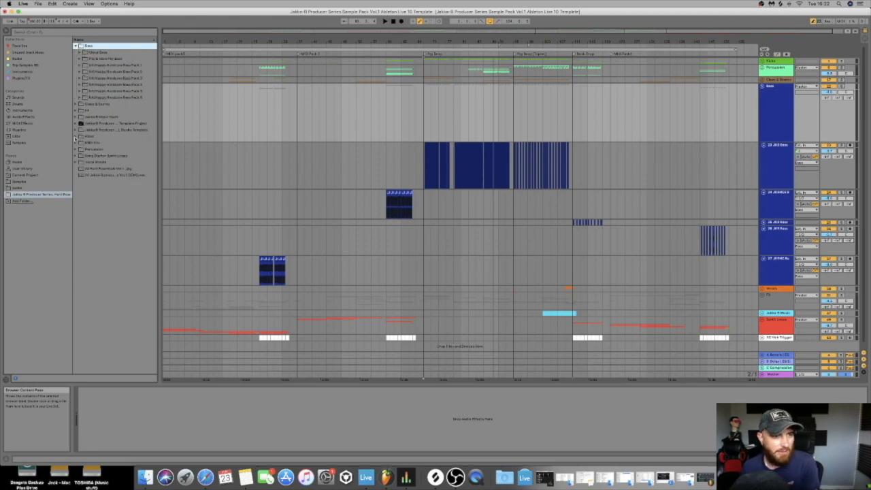
{"action": "left_click", "coordinate": [76, 137]}
{"action": "left_click", "coordinate": [75, 84]}
{"action": "left_click", "coordinate": [75, 45]}
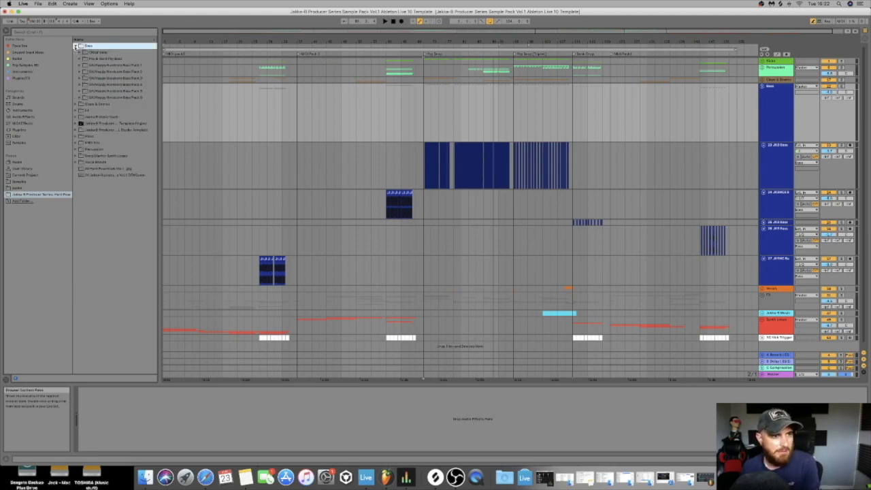
{"action": "left_click", "coordinate": [81, 53]}
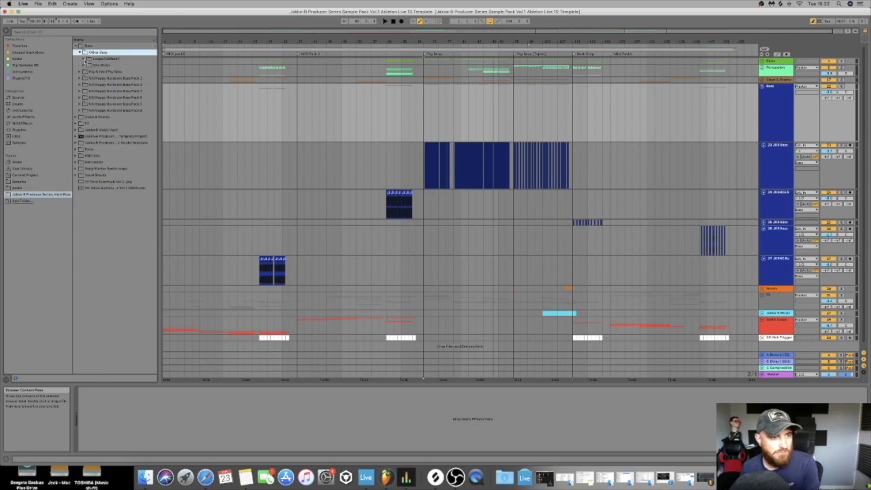
{"action": "left_click", "coordinate": [85, 59]}
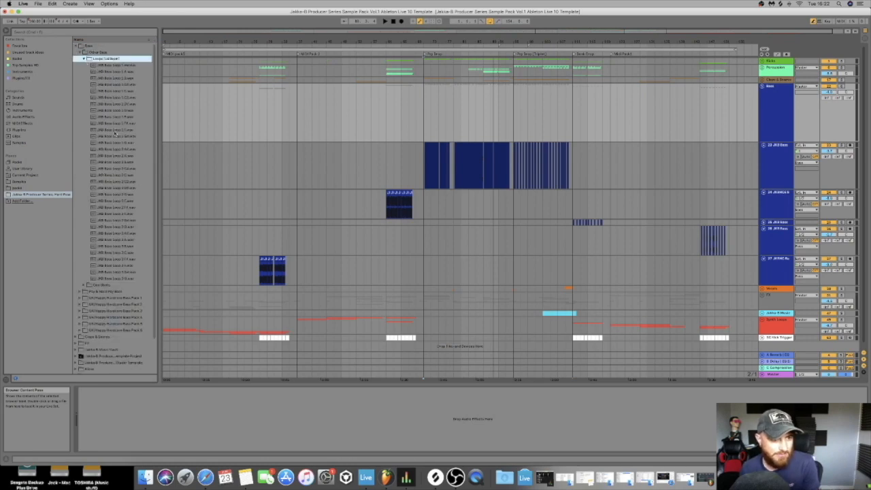
Audition a range of the JKB bass loops in the Other Bass Loops folder
{"action": "left_click", "coordinate": [114, 130]}
{"action": "left_click", "coordinate": [113, 143]}
{"action": "left_click", "coordinate": [117, 198]}
{"action": "left_click", "coordinate": [113, 236]}
{"action": "left_click", "coordinate": [113, 259]}
{"action": "left_click", "coordinate": [109, 136]}
{"action": "left_click", "coordinate": [110, 117]}
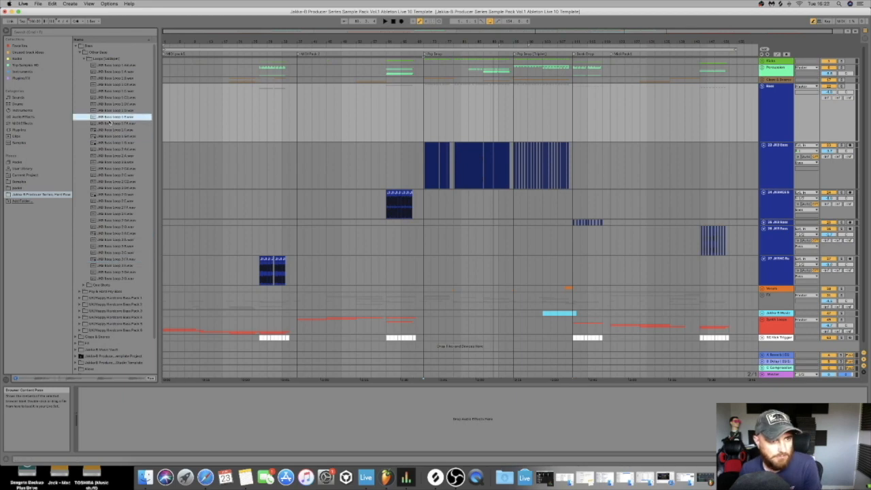
{"action": "left_click", "coordinate": [112, 104]}
{"action": "left_click", "coordinate": [117, 86]}
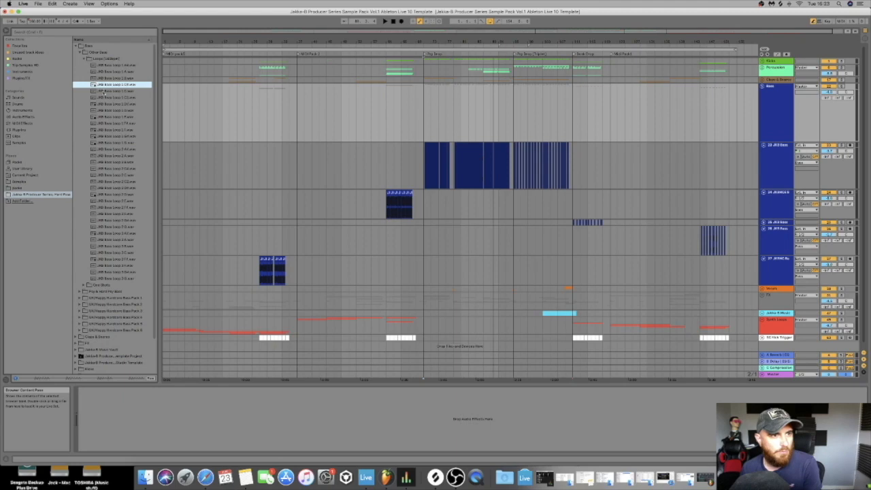
{"action": "left_click", "coordinate": [104, 91]}
{"action": "left_click", "coordinate": [89, 60]}
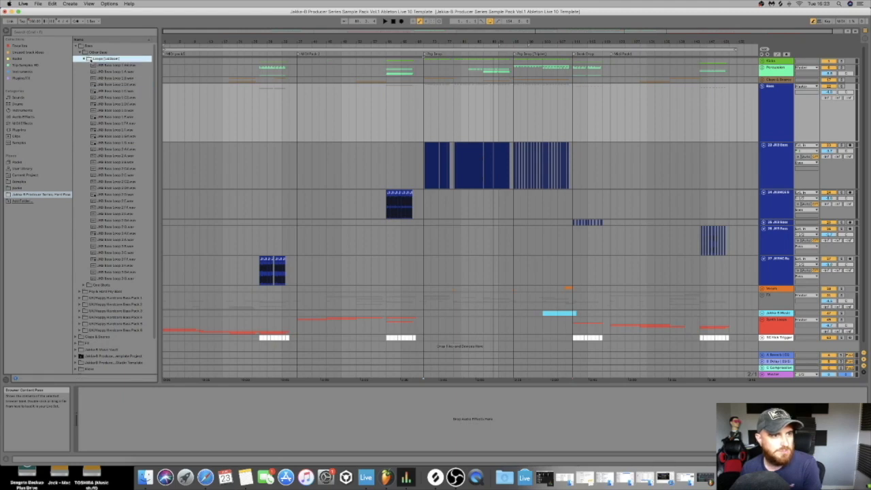
Collapse the Other Bass Loops folder and show the contents of its One Shots folder
{"action": "left_click", "coordinate": [85, 59]}
{"action": "left_click", "coordinate": [84, 66]}
{"action": "left_click", "coordinate": [84, 66]}
{"action": "left_click", "coordinate": [84, 66]}
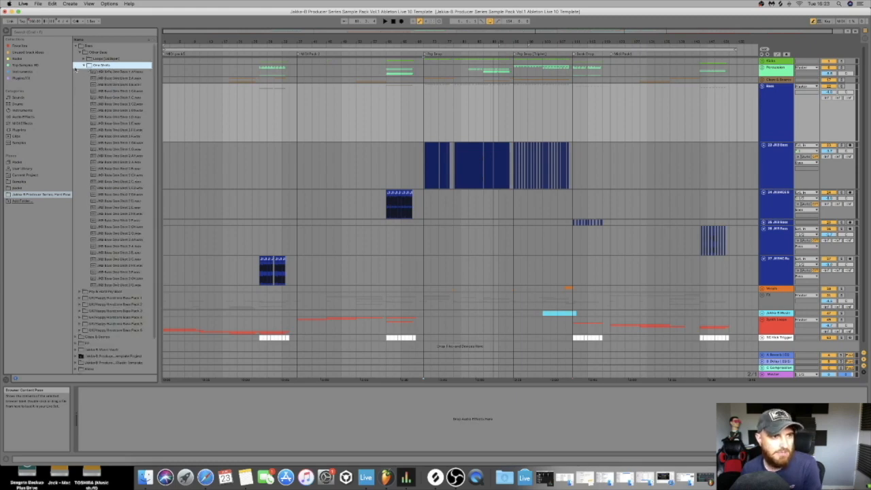
Open the One Shots folder under Psy & Hard Psy Bass, audition its bass one-shots and collapse it
{"action": "left_click", "coordinate": [85, 65]}
{"action": "left_click", "coordinate": [83, 71]}
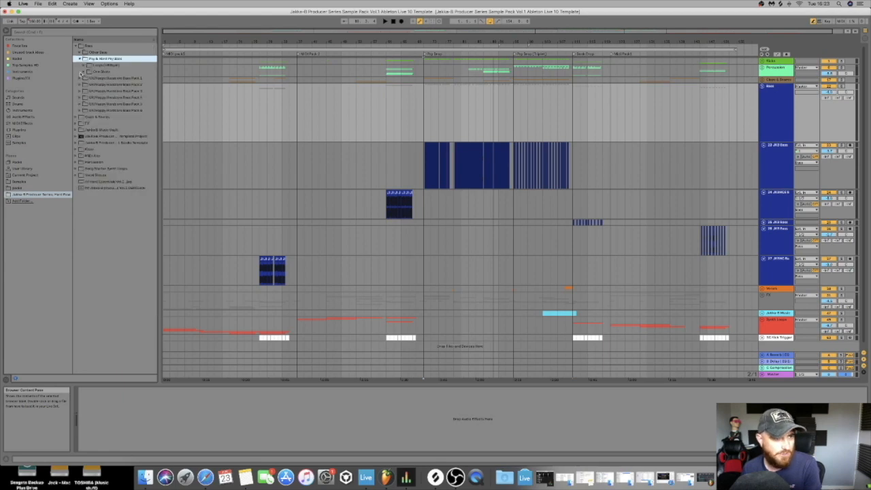
{"action": "left_click", "coordinate": [86, 72]}
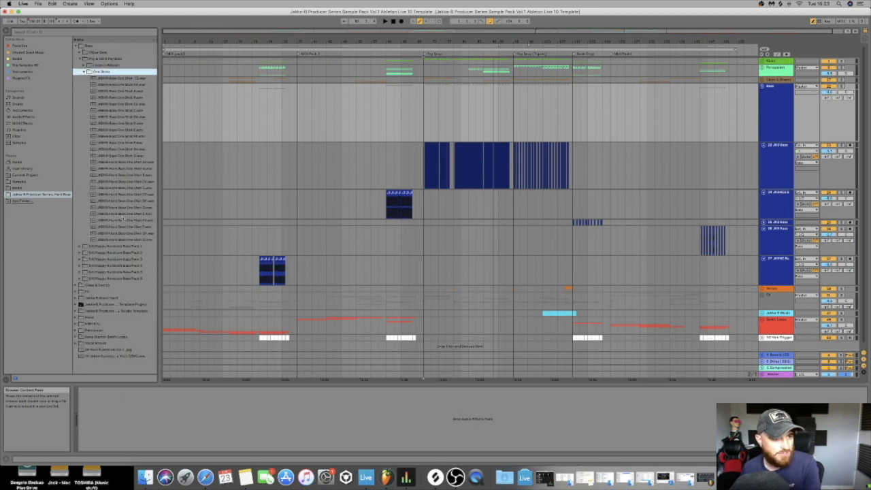
{"action": "left_click", "coordinate": [103, 215]}
{"action": "key", "text": "Up"}
{"action": "key", "text": "Up"}
{"action": "key", "text": "Up"}
{"action": "key", "text": "Up"}
{"action": "key", "text": "Up"}
{"action": "key", "text": "Up"}
{"action": "key", "text": "Up"}
{"action": "key", "text": "Up"}
{"action": "key", "text": "Up"}
{"action": "key", "text": "Up"}
{"action": "key", "text": "Up"}
{"action": "key", "text": "Up"}
{"action": "key", "text": "Up"}
{"action": "key", "text": "Up"}
{"action": "key", "text": "Up"}
{"action": "key", "text": "Up"}
{"action": "key", "text": "Up"}
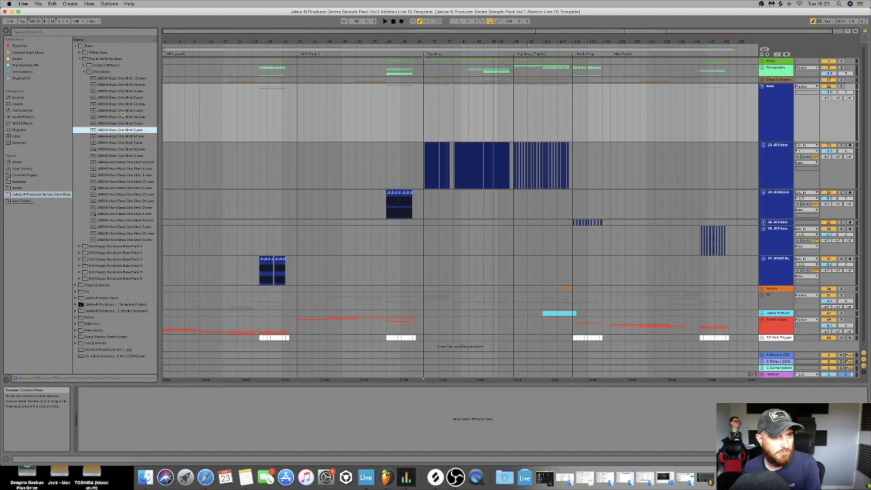
{"action": "left_click", "coordinate": [83, 72]}
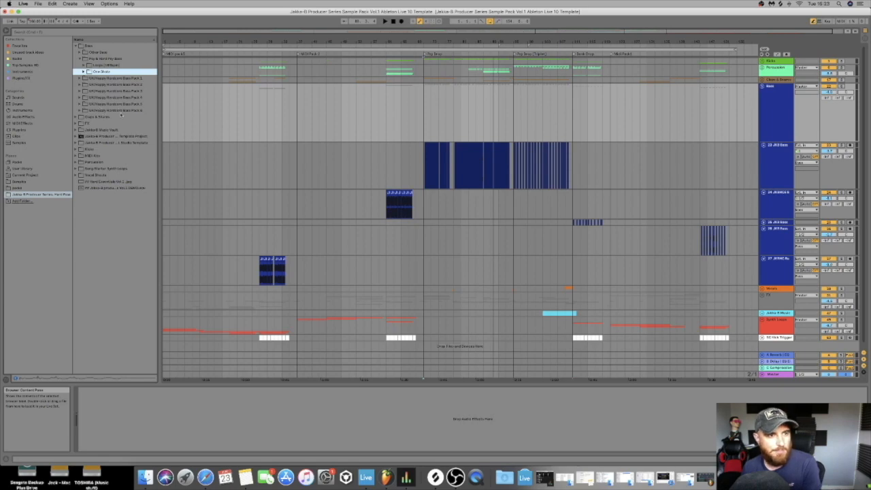
Open the Loops folder in the last Happy Hardcore bass pack, audition several of its bass loops and collapse it
{"action": "left_click", "coordinate": [79, 111]}
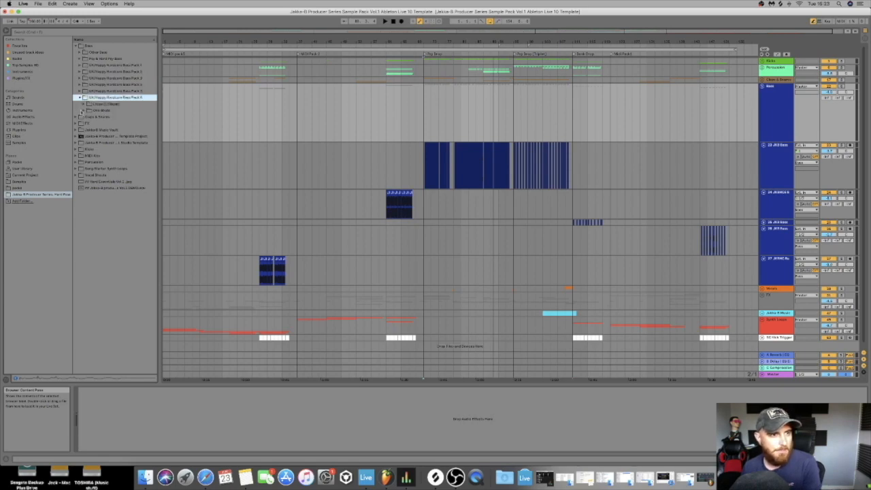
{"action": "left_click", "coordinate": [84, 105]}
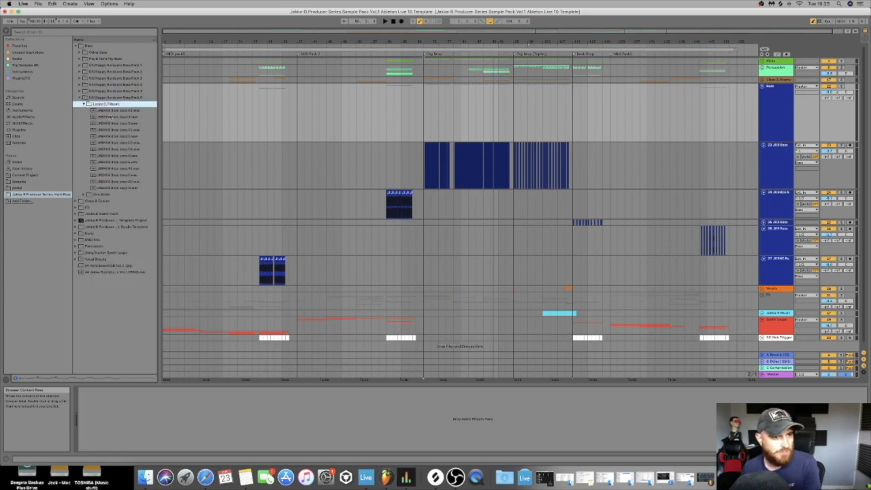
{"action": "left_click", "coordinate": [123, 188]}
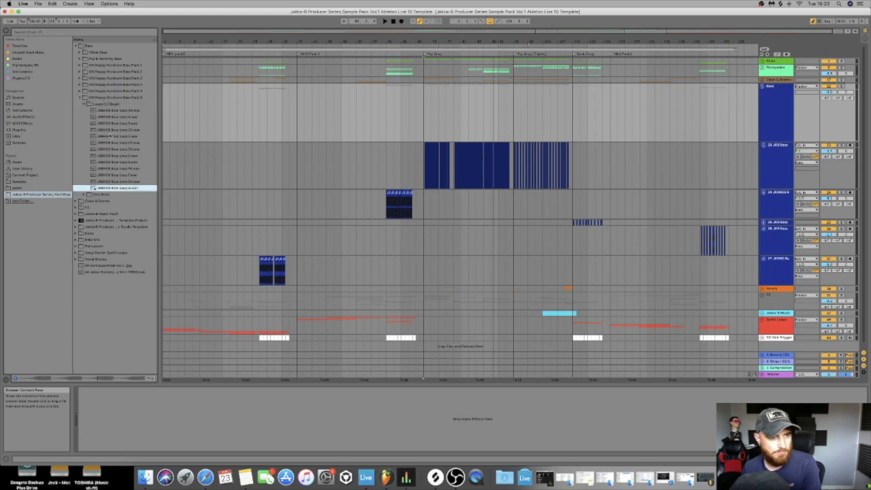
{"action": "left_click", "coordinate": [102, 130]}
{"action": "left_click", "coordinate": [117, 117]}
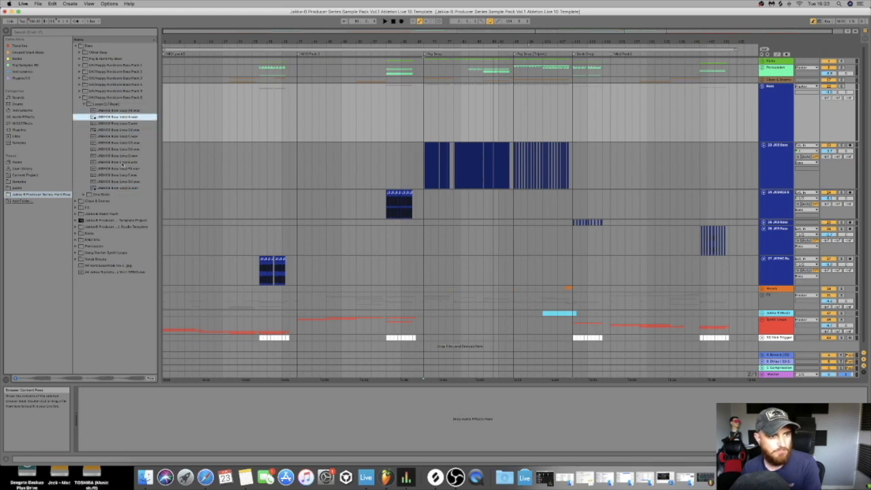
{"action": "left_click", "coordinate": [118, 155]}
{"action": "left_click", "coordinate": [84, 103]}
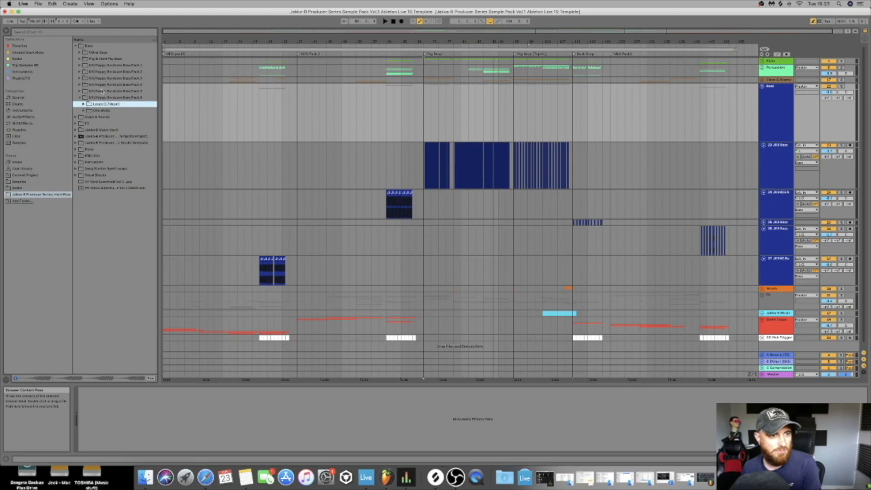
Audition samples from the loops and One Shots folders of Happy Hardcore Bass Pack 4, collapsing each folder when done
{"action": "left_click", "coordinate": [81, 91]}
{"action": "left_click", "coordinate": [81, 85]}
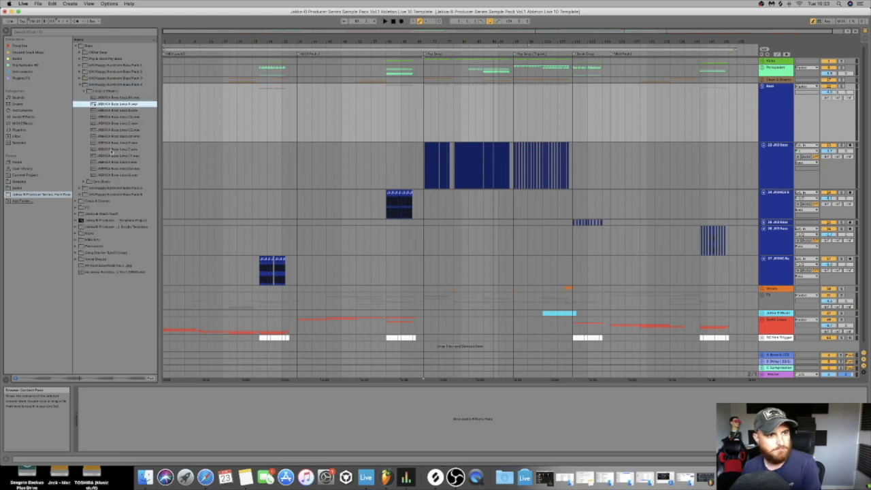
{"action": "left_click", "coordinate": [113, 149]}
{"action": "left_click", "coordinate": [115, 162]}
{"action": "left_click", "coordinate": [85, 92]}
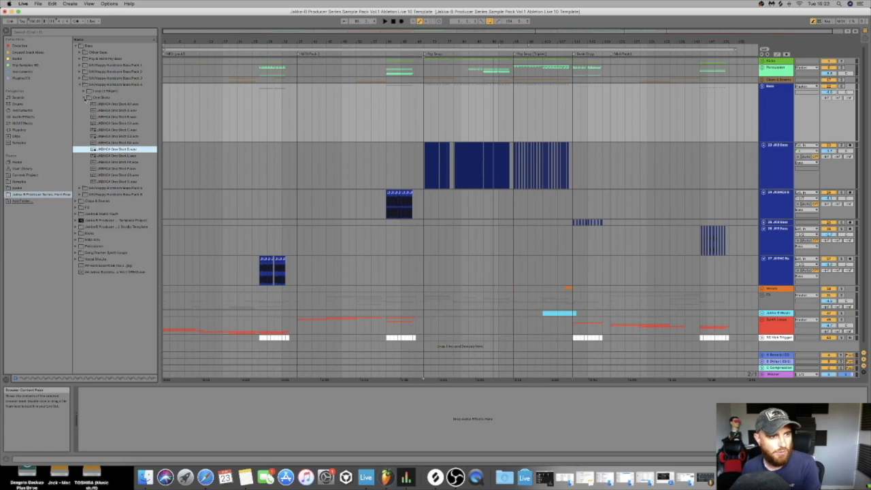
{"action": "left_click", "coordinate": [85, 98]}
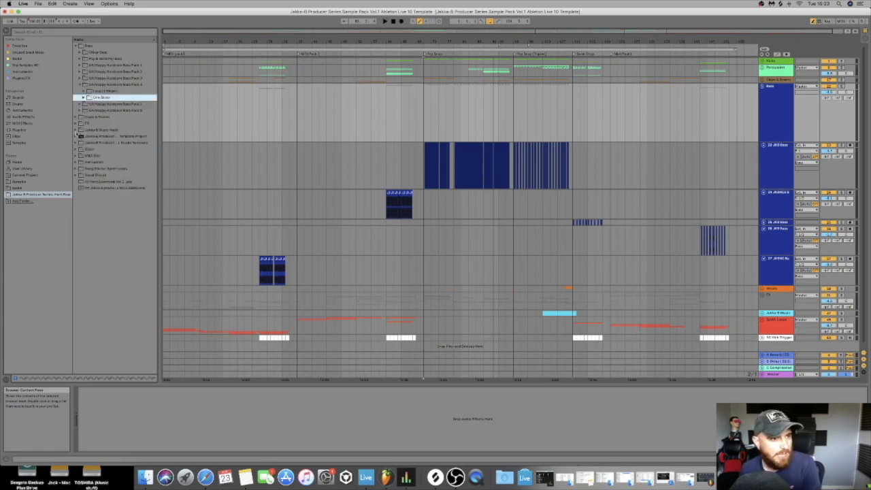
Open the Jakka-B Music Vault folder and widen the browser pane to show its full file names
{"action": "left_click", "coordinate": [75, 130]}
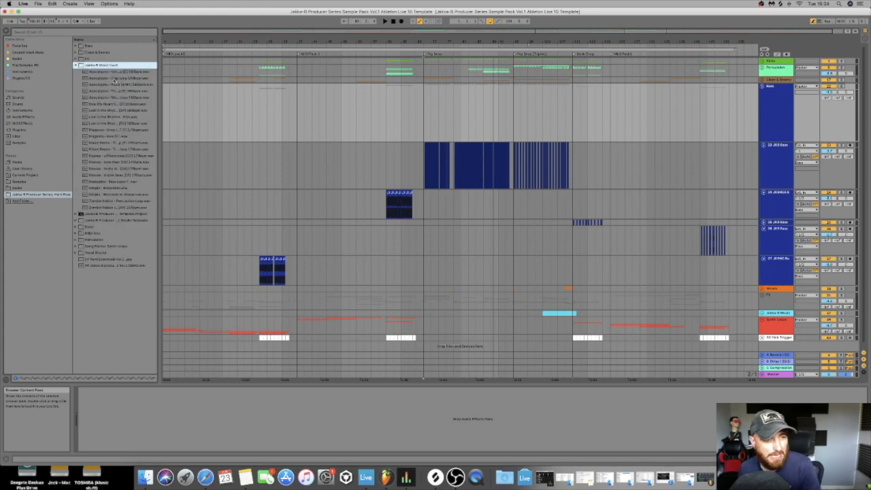
{"action": "left_click_drag", "start_coordinate": [157, 94], "coordinate": [169, 95]}
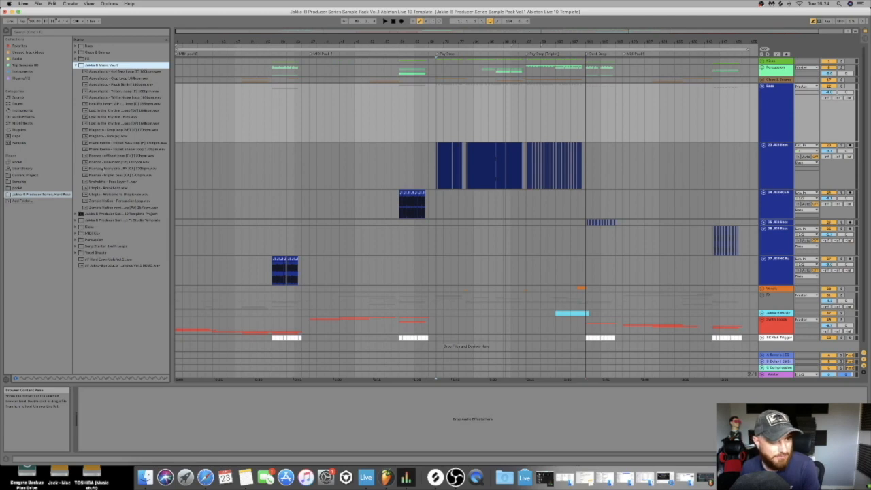
Audition a selection of loops and samples from the Jakka-B Music Vault folder and collapse it
{"action": "left_click", "coordinate": [109, 124]}
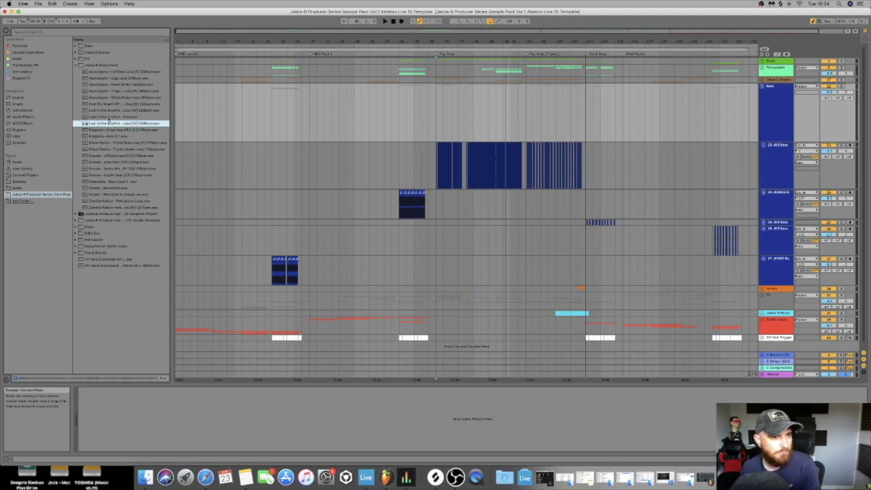
{"action": "left_click", "coordinate": [107, 104]}
{"action": "left_click", "coordinate": [107, 91]}
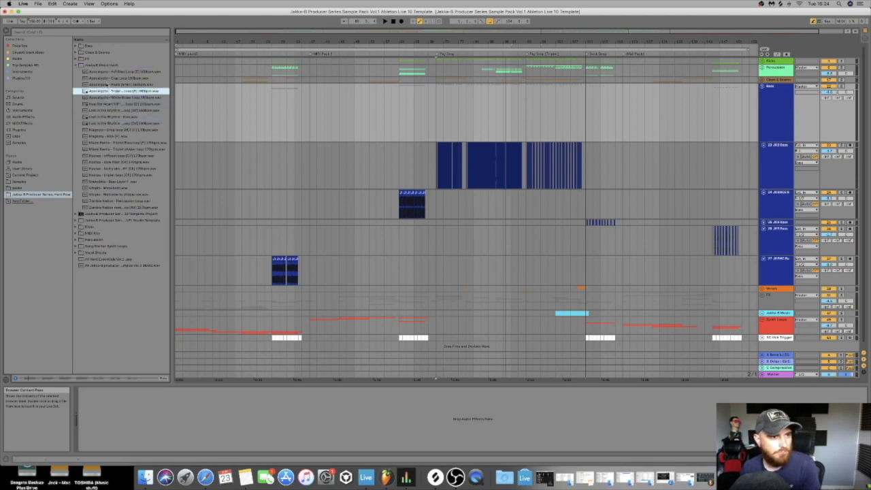
{"action": "left_click", "coordinate": [107, 80]}
{"action": "left_click", "coordinate": [98, 190]}
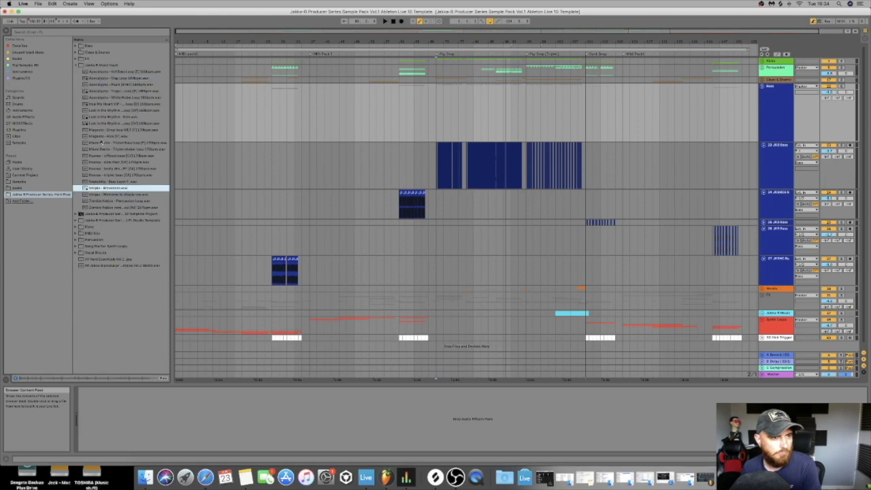
{"action": "left_click", "coordinate": [94, 117]}
{"action": "left_click", "coordinate": [76, 65]}
Open the Kicks folder and audition a selection of its JKB kicks, including both versions of Kick 10
{"action": "left_click", "coordinate": [75, 85]}
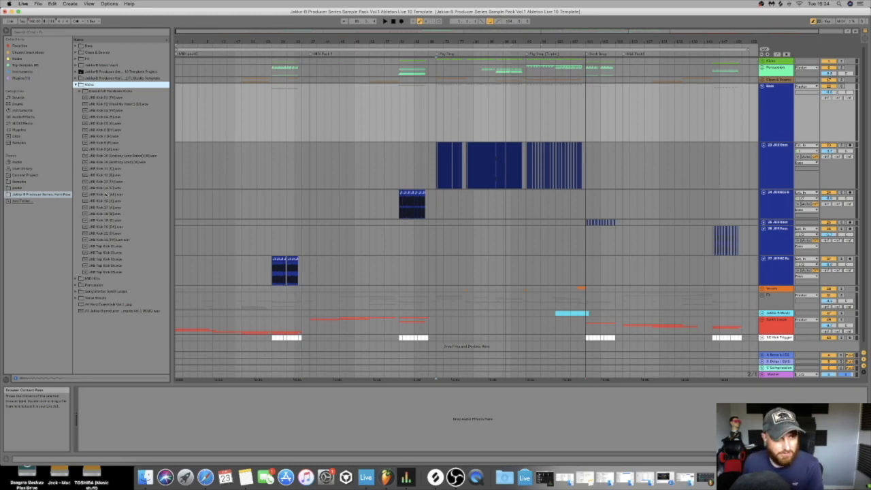
{"action": "left_click", "coordinate": [100, 182]}
{"action": "left_click", "coordinate": [103, 116]}
{"action": "left_click", "coordinate": [104, 111]}
{"action": "left_click", "coordinate": [101, 98]}
{"action": "left_click", "coordinate": [99, 105]}
{"action": "left_click", "coordinate": [100, 98]}
{"action": "left_click", "coordinate": [99, 103]}
{"action": "left_click", "coordinate": [102, 116]}
{"action": "left_click", "coordinate": [112, 162]}
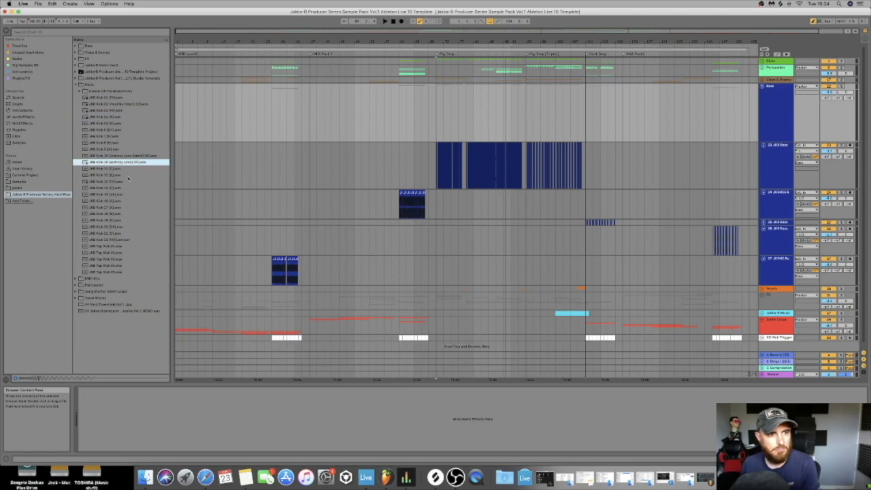
{"action": "left_click", "coordinate": [121, 156]}
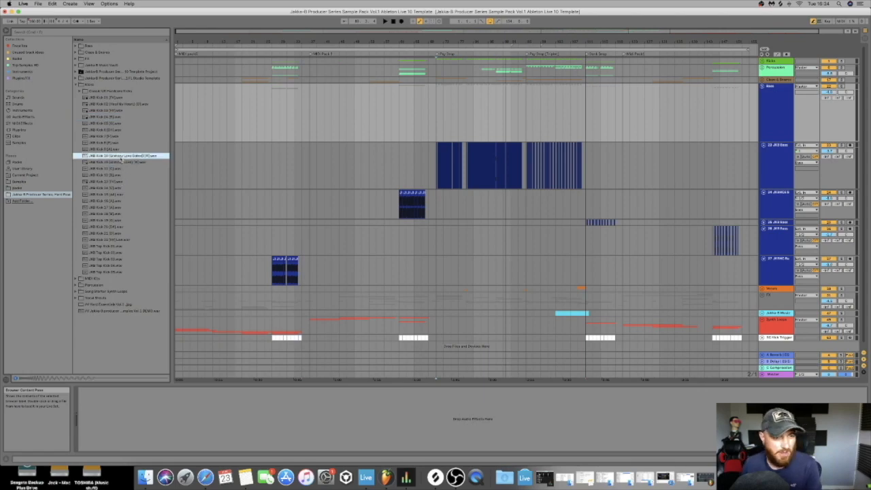
{"action": "left_click", "coordinate": [130, 104]}
{"action": "left_click", "coordinate": [102, 175]}
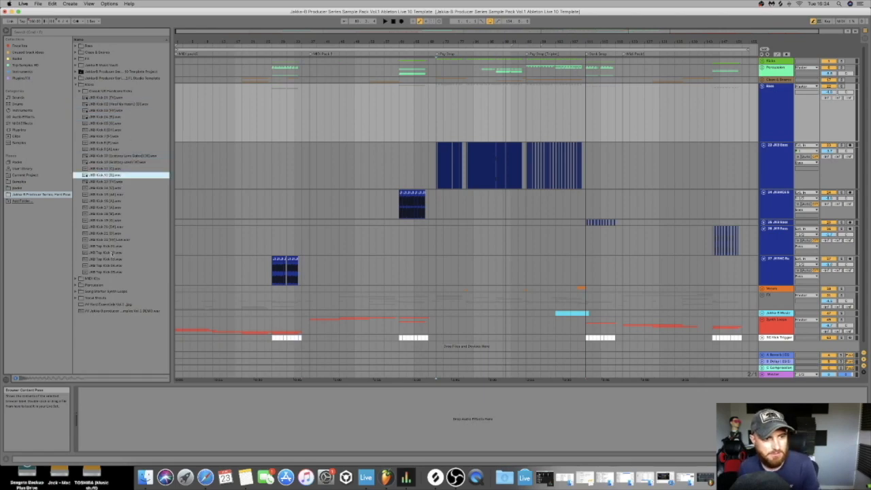
Open the MIDI folder and expand MIDI Pack 1 and MIDI Pack 2 to view their files, collapsing each one when done
{"action": "left_click", "coordinate": [80, 279]}
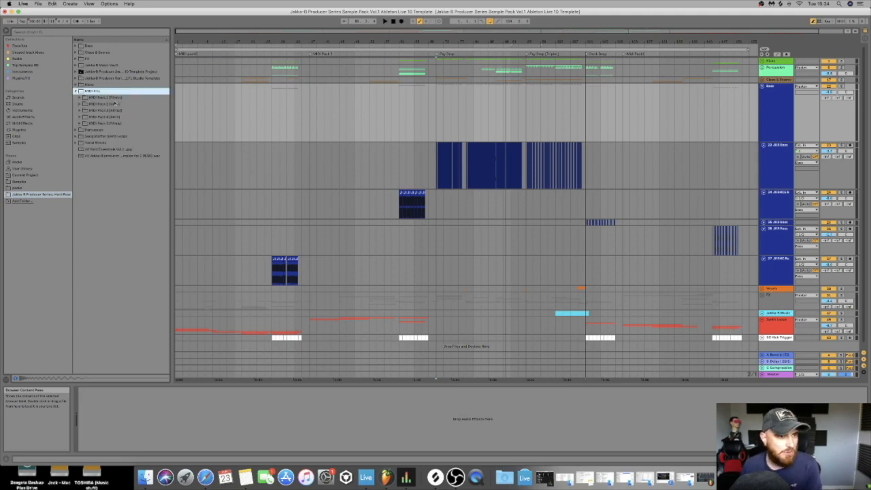
{"action": "left_click", "coordinate": [82, 97]}
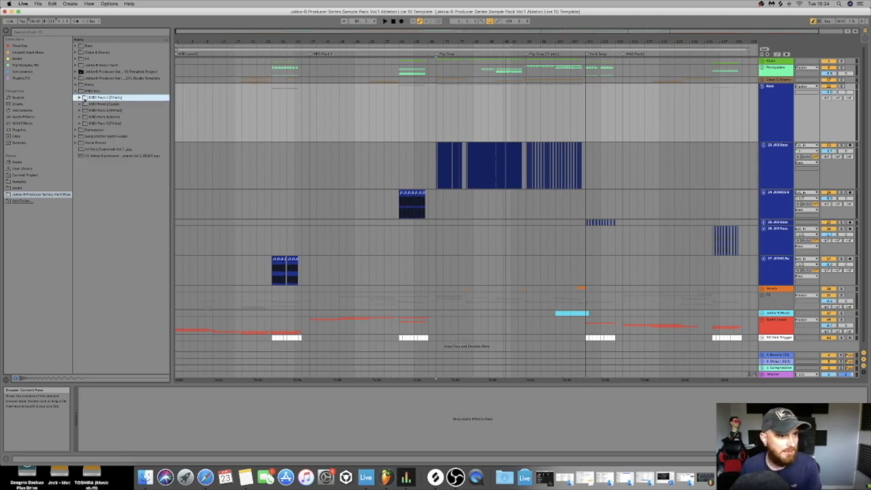
{"action": "left_click", "coordinate": [81, 99]}
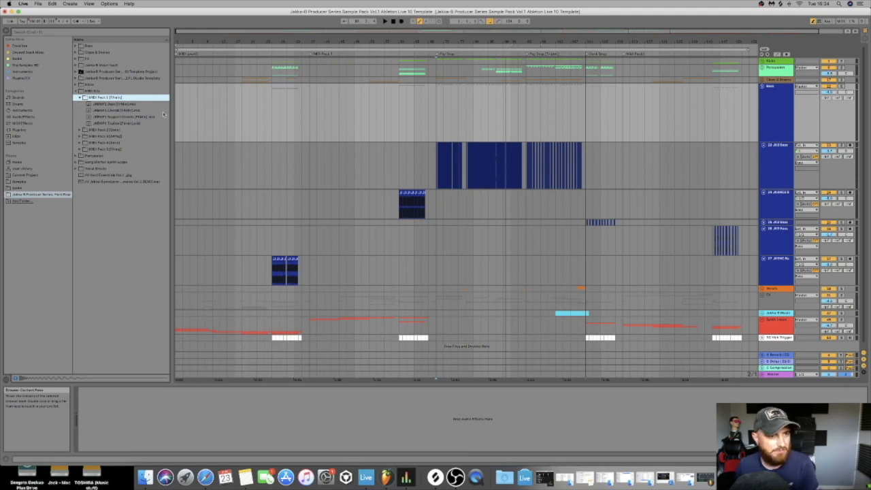
{"action": "left_click", "coordinate": [80, 97]}
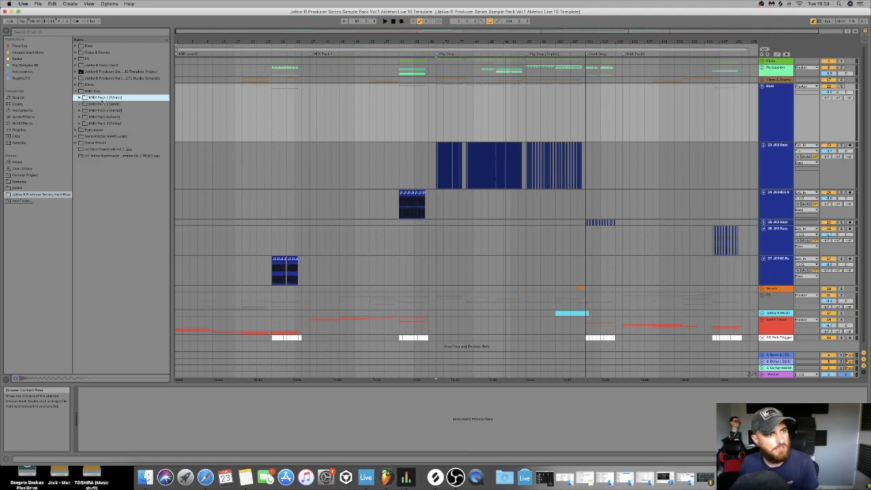
{"action": "left_click", "coordinate": [81, 105]}
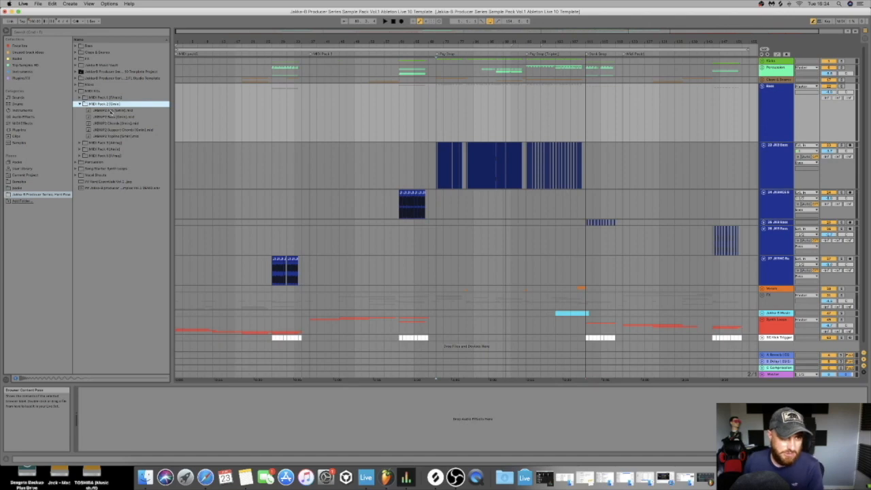
{"action": "left_click", "coordinate": [80, 104]}
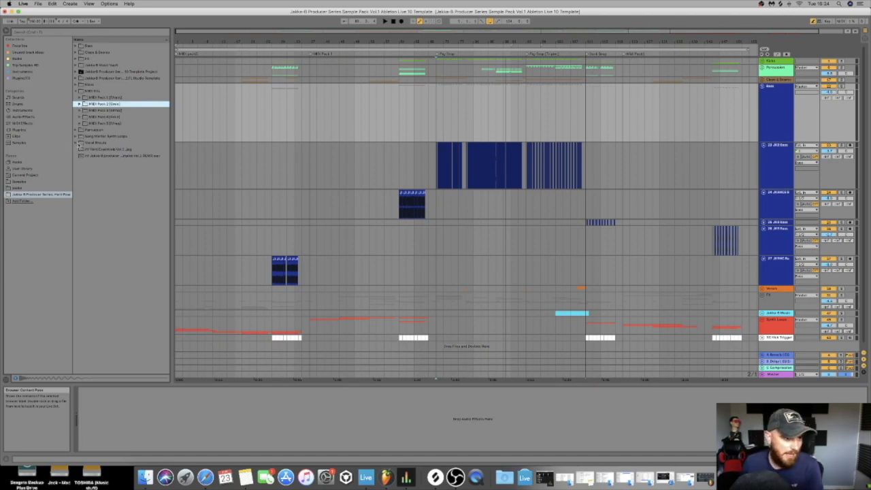
Audition a selection of JKB Vox samples in the vocal folder, collapse it, and select the pack's demo WAV
{"action": "left_click", "coordinate": [81, 143]}
{"action": "left_click", "coordinate": [106, 175]}
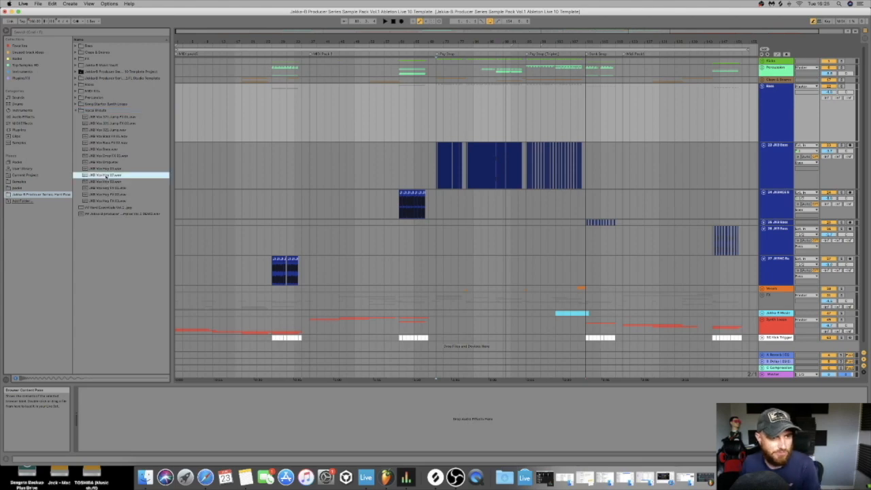
{"action": "left_click", "coordinate": [108, 148]}
{"action": "left_click", "coordinate": [106, 135]}
{"action": "left_click", "coordinate": [106, 129]}
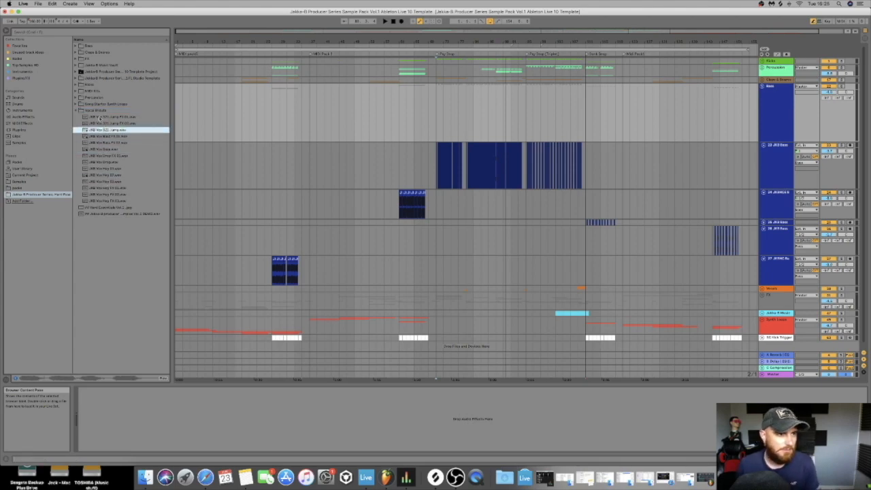
{"action": "left_click", "coordinate": [96, 117]}
{"action": "left_click", "coordinate": [76, 110]}
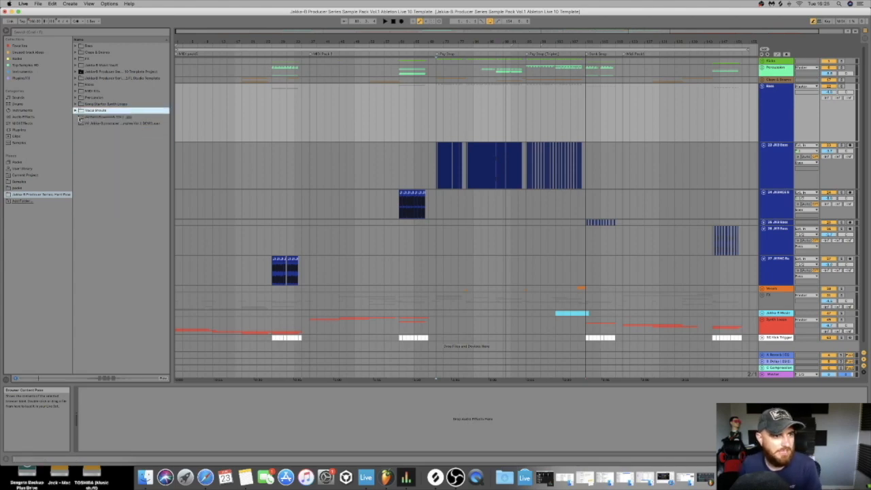
{"action": "left_click", "coordinate": [109, 123]}
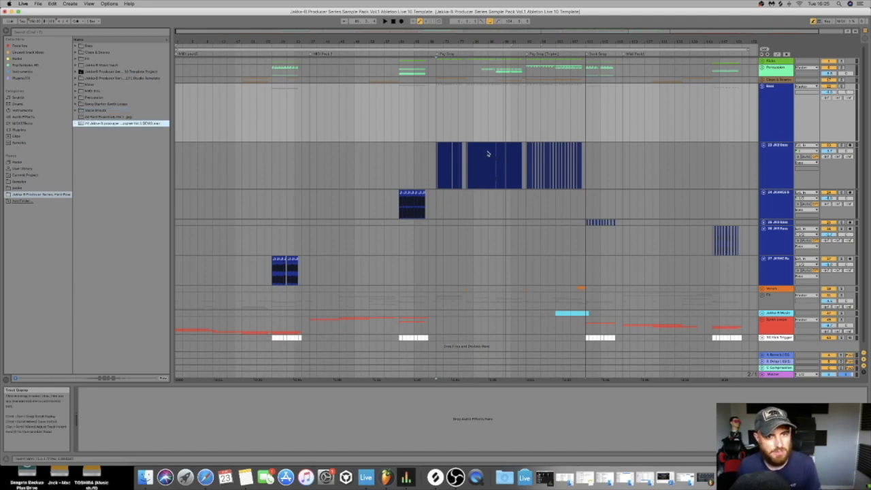
Fold the Bass group track in the arrangement
{"action": "scroll", "coordinate": [307, 115], "scroll_direction": "right", "scroll_amount": 1}
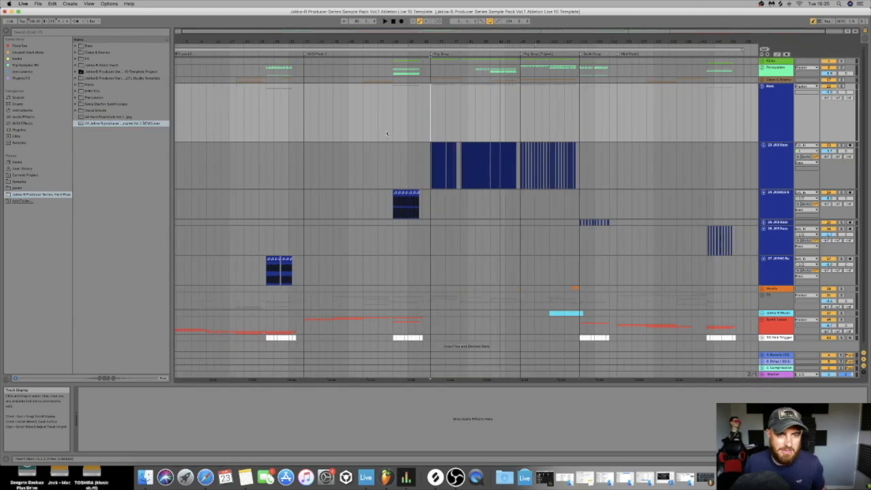
{"action": "scroll", "coordinate": [389, 148], "scroll_direction": "down", "scroll_amount": 1}
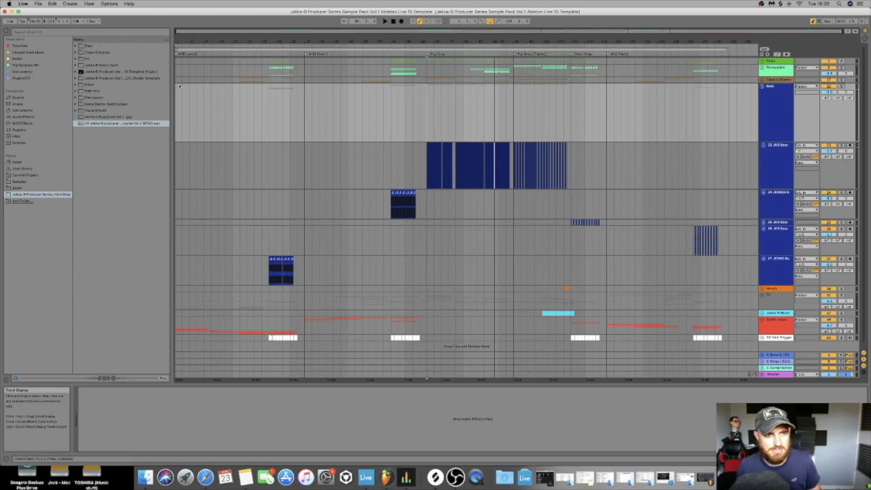
{"action": "scroll", "coordinate": [686, 209], "scroll_direction": "down", "scroll_amount": 1}
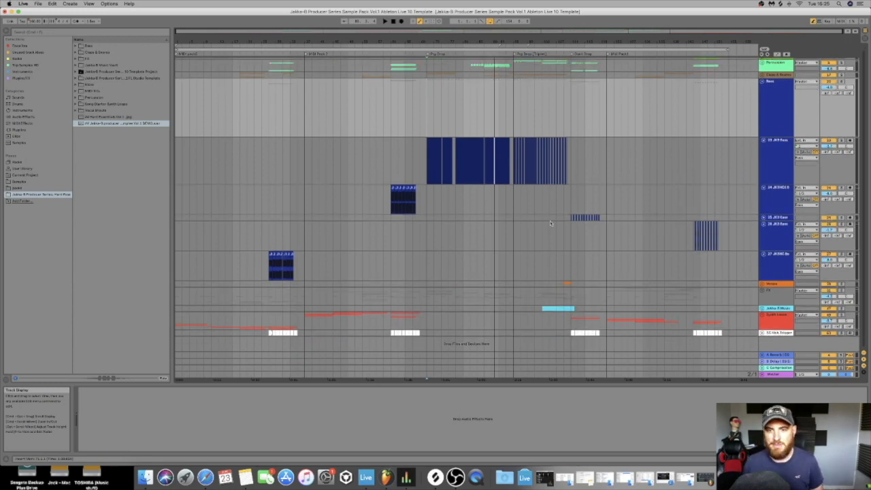
{"action": "scroll", "coordinate": [454, 100], "scroll_direction": "up", "scroll_amount": 1}
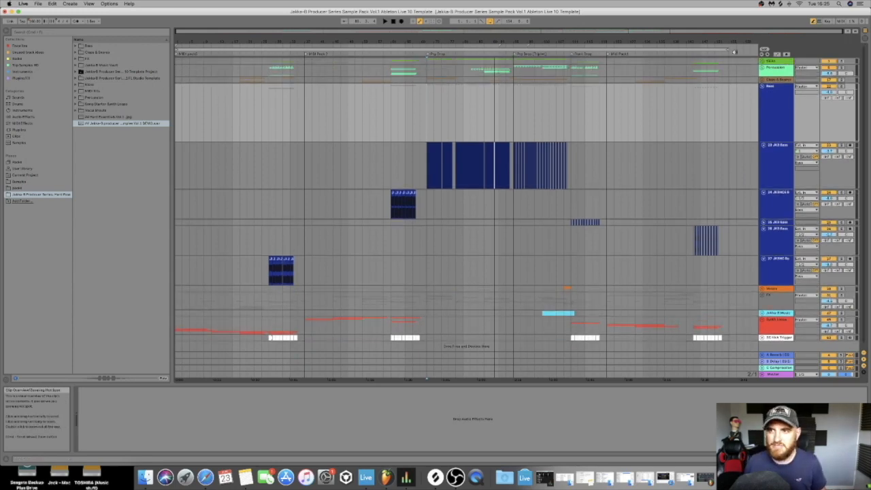
{"action": "left_click", "coordinate": [763, 86]}
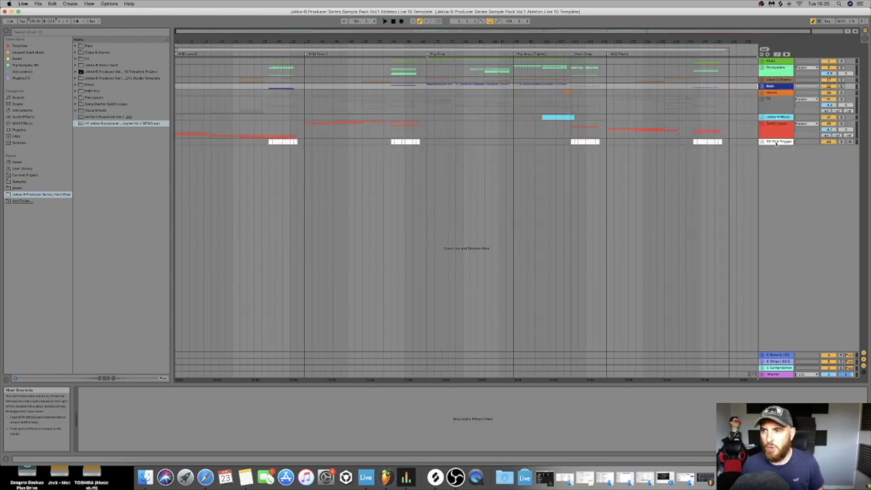
Go through the group tracks one by one, from the kick trigger track up to Kicks, ending on Synth Loops
{"action": "left_click", "coordinate": [780, 142]}
{"action": "left_click", "coordinate": [785, 124]}
{"action": "left_click", "coordinate": [777, 116]}
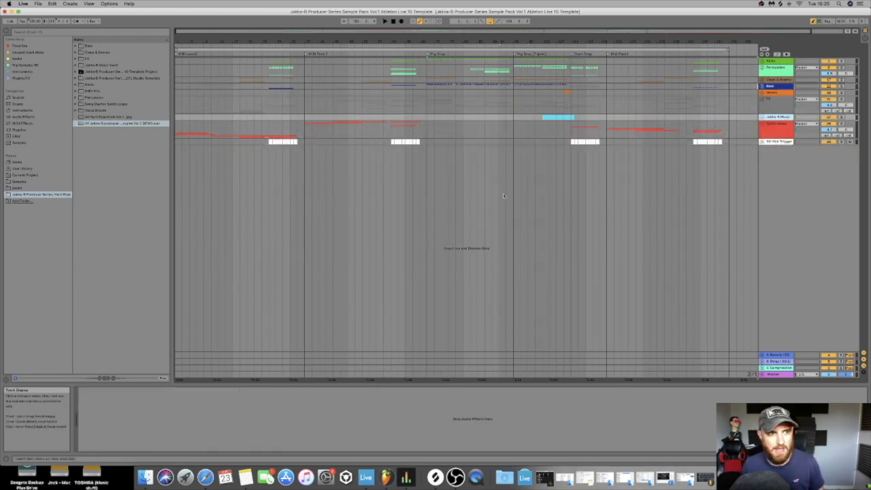
{"action": "left_click", "coordinate": [781, 100]}
{"action": "left_click", "coordinate": [779, 92]}
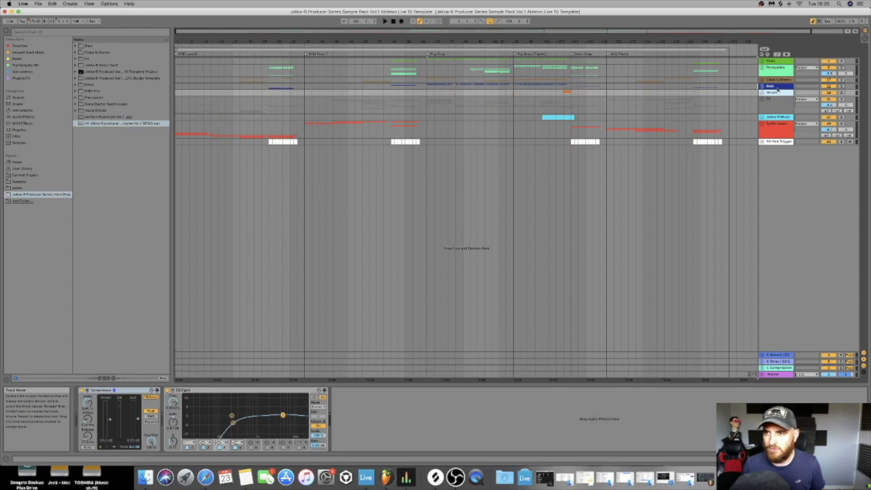
{"action": "left_click", "coordinate": [778, 88]}
{"action": "left_click", "coordinate": [779, 83]}
{"action": "left_click", "coordinate": [780, 62]}
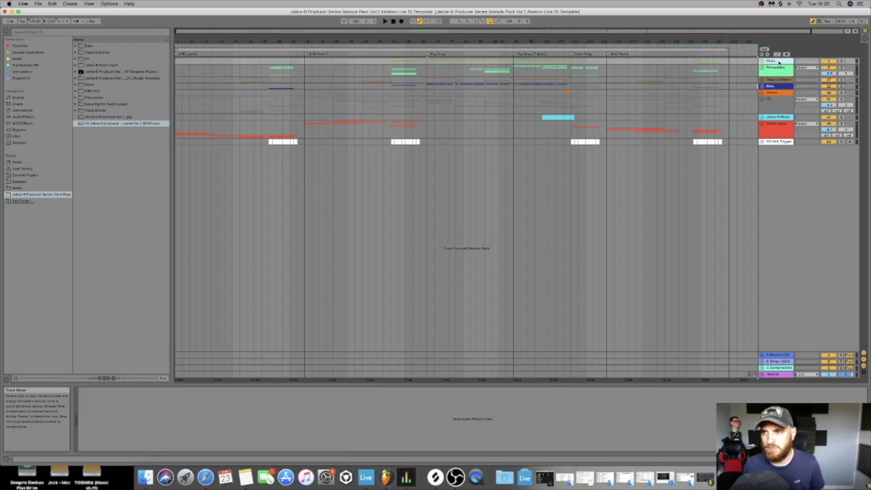
{"action": "left_click", "coordinate": [769, 134]}
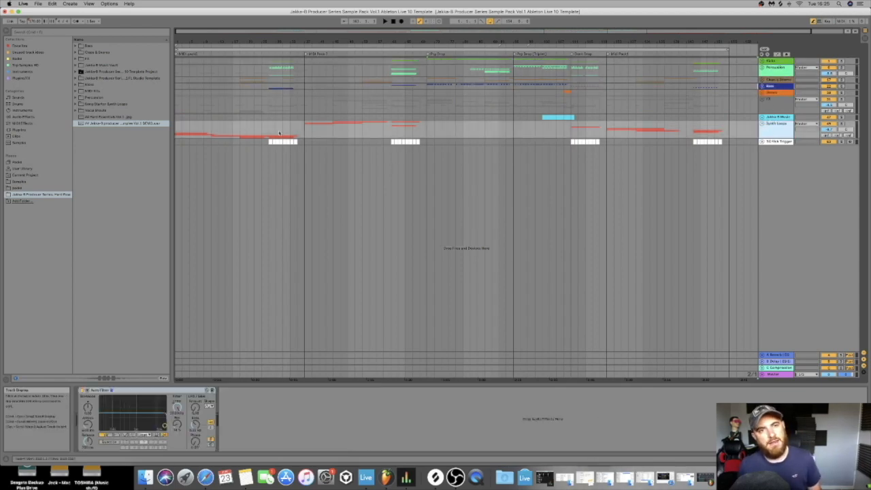
Unfold the Synth Loops group and play its long synth loop track soloed from the start of the second MIDI pack section
{"action": "left_click", "coordinate": [271, 105]}
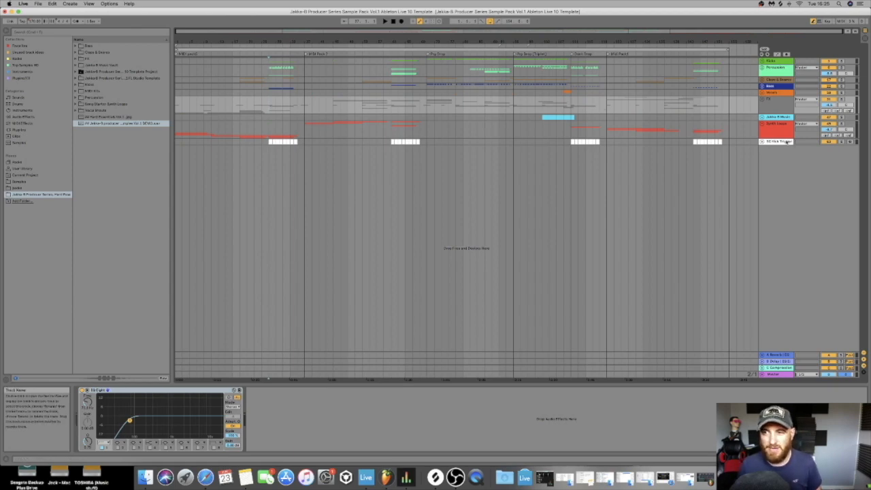
{"action": "left_click", "coordinate": [763, 124]}
{"action": "scroll", "coordinate": [425, 225], "scroll_direction": "down", "scroll_amount": 3}
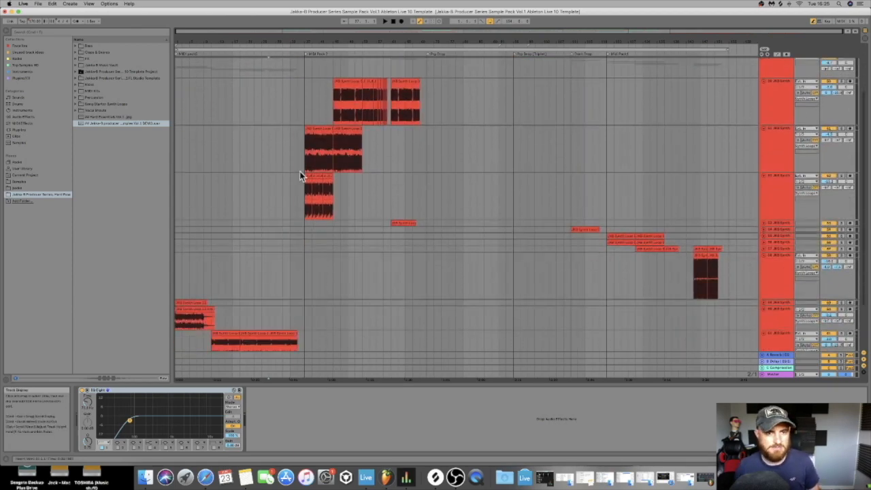
{"action": "left_click", "coordinate": [309, 143]}
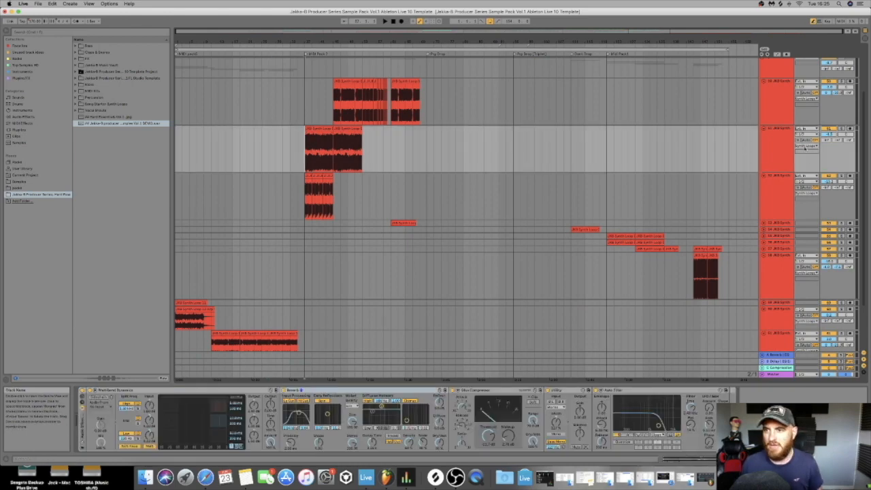
{"action": "key", "text": "space"}
{"action": "key", "text": "space"}
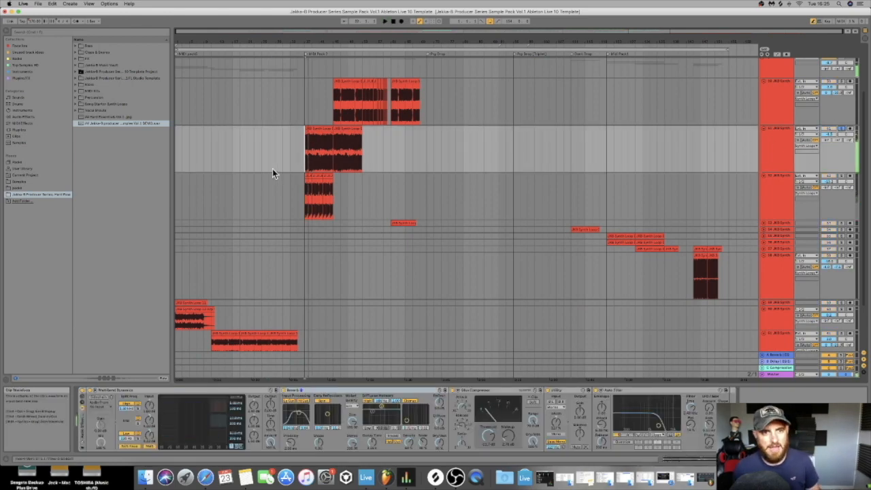
Open the Song Starter Synth Loops folder and audition a selection of its JKB Synth Loop files
{"action": "left_click", "coordinate": [76, 104]}
{"action": "left_click", "coordinate": [108, 123]}
{"action": "left_click", "coordinate": [108, 156]}
{"action": "left_click", "coordinate": [110, 176]}
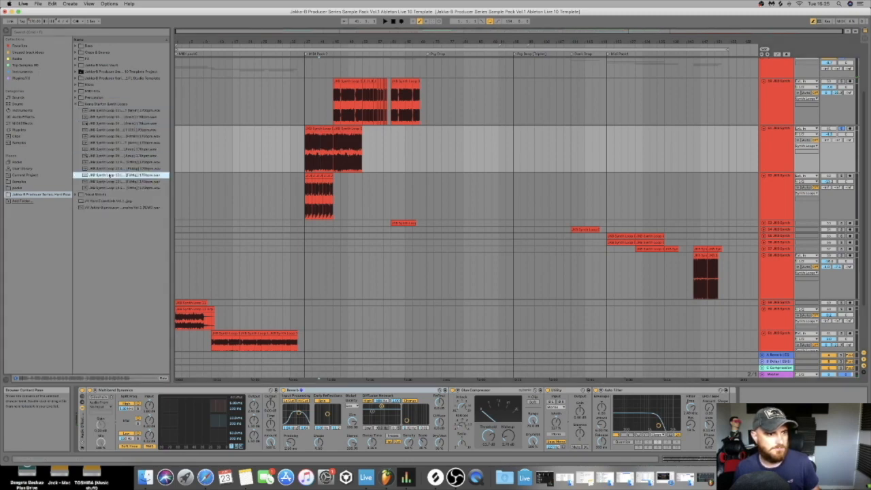
{"action": "left_click", "coordinate": [102, 188]}
{"action": "left_click", "coordinate": [102, 194]}
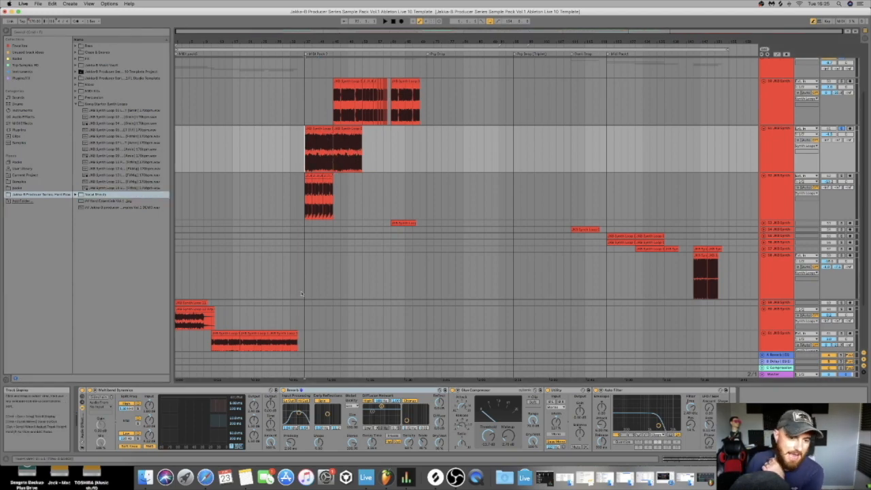
Fold the Synth Loops group and play the arrangement from just before the first drop
{"action": "scroll", "coordinate": [418, 266], "scroll_direction": "up", "scroll_amount": 5}
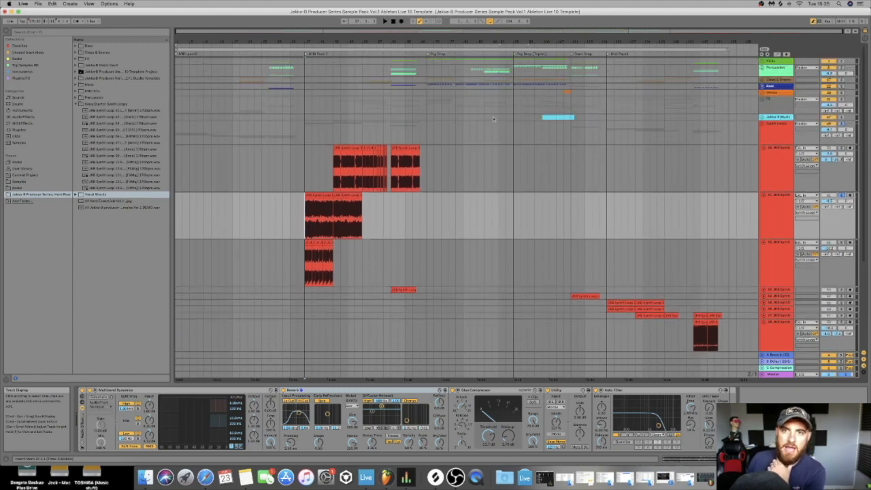
{"action": "left_click", "coordinate": [762, 125]}
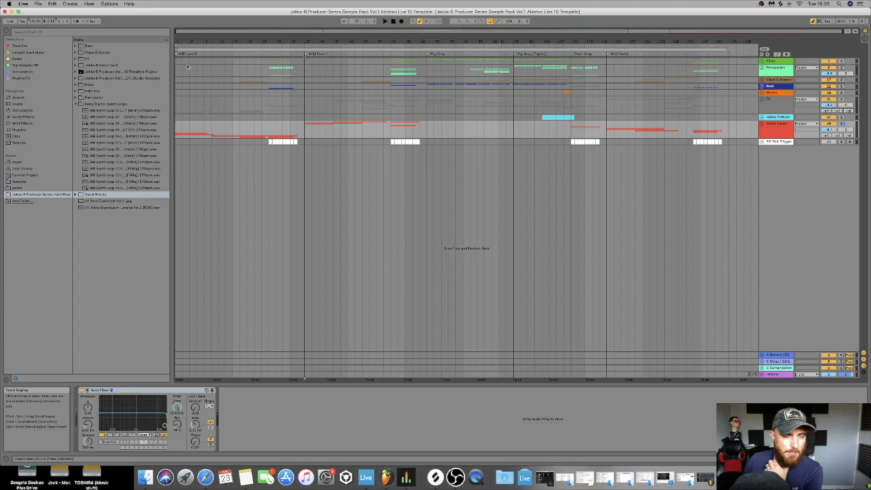
{"action": "left_click", "coordinate": [261, 86]}
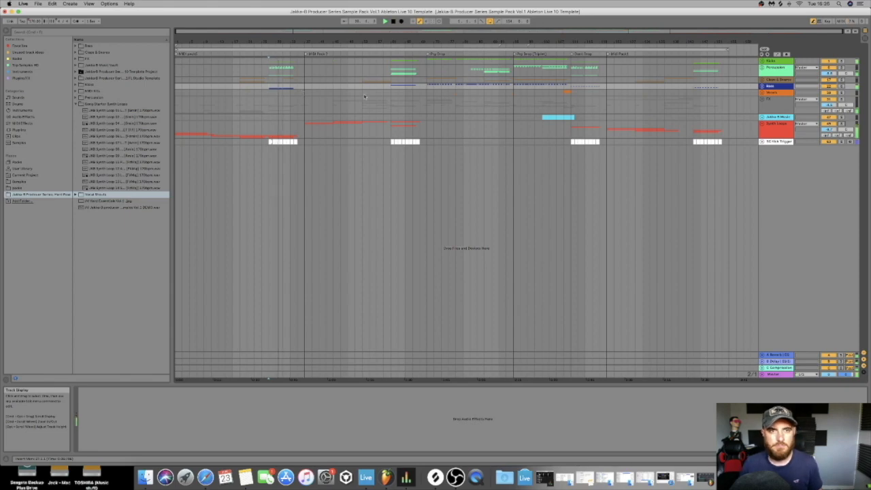
Play excerpts of the arrangement from the second drop, the middle of the following drop, and the triplet and vocal sections
{"action": "left_click", "coordinate": [392, 100]}
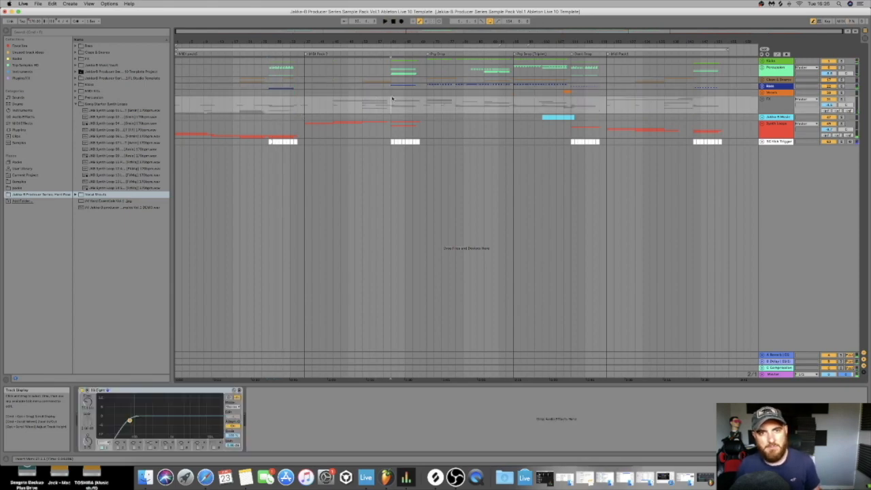
{"action": "key", "text": "space"}
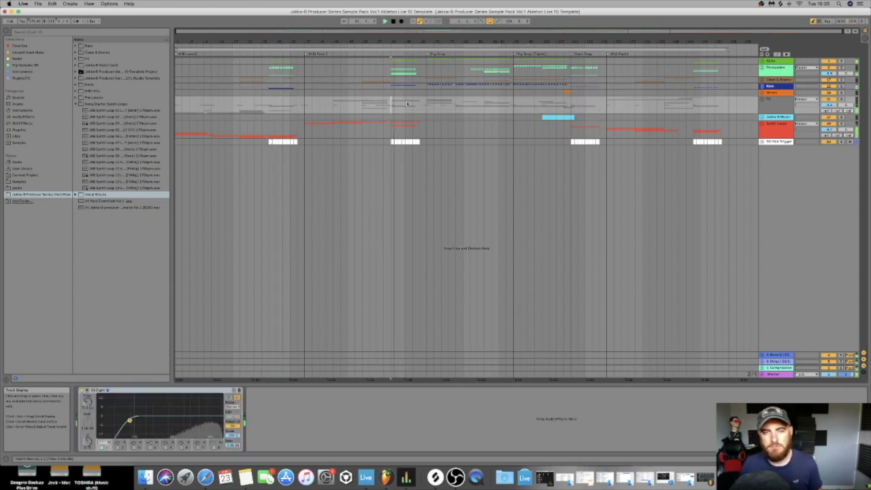
{"action": "key", "text": "space"}
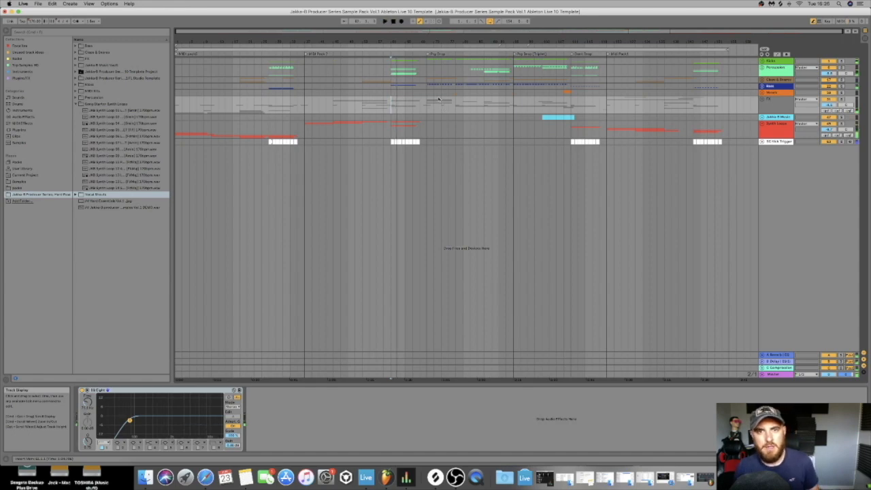
{"action": "left_click", "coordinate": [464, 100]}
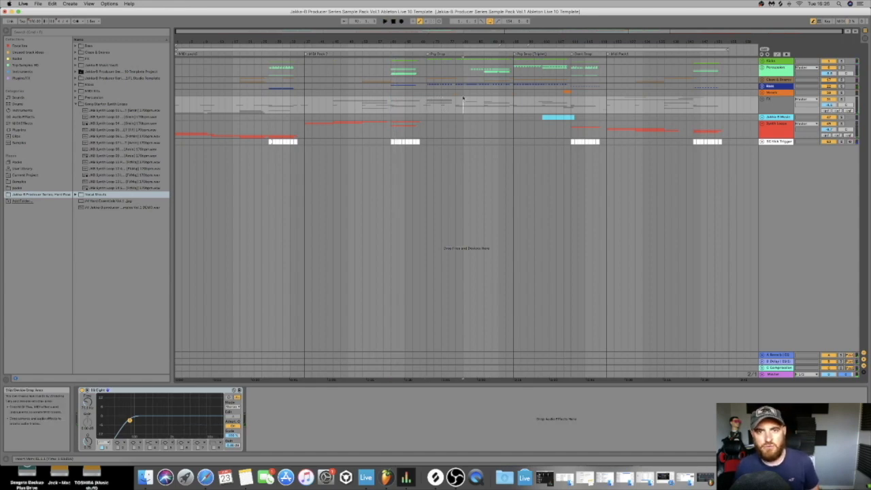
{"action": "key", "text": "space"}
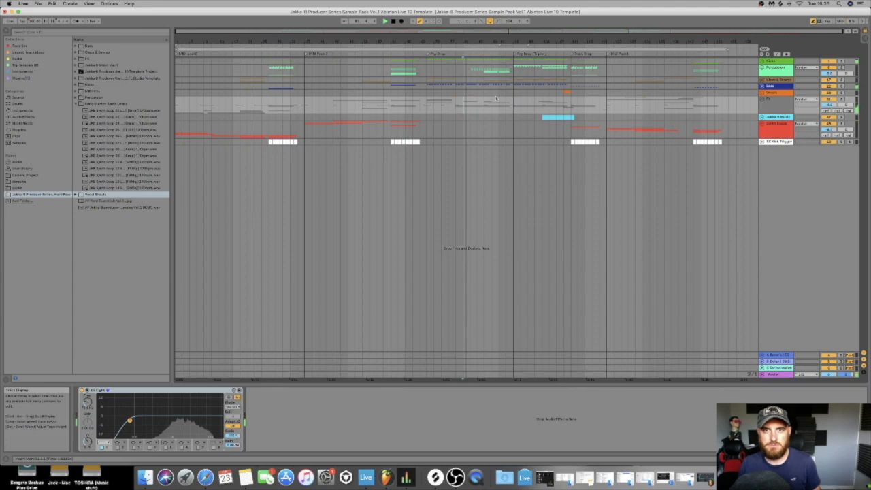
{"action": "left_click", "coordinate": [533, 93]}
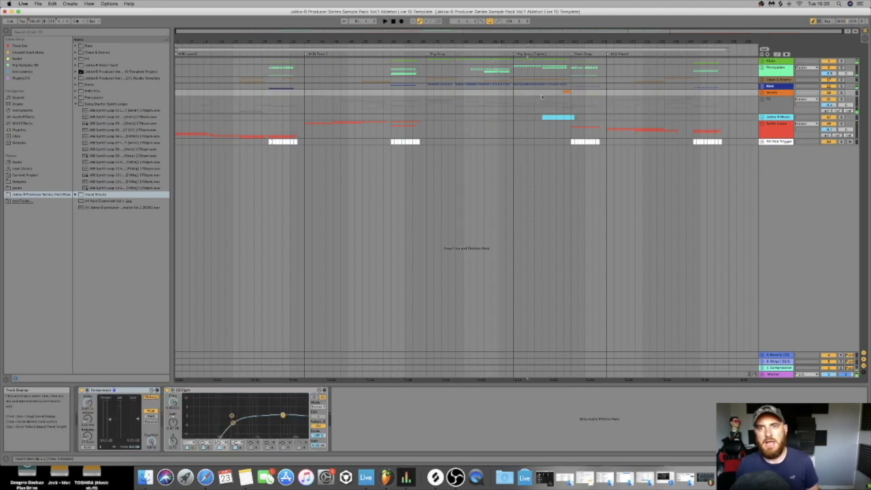
{"action": "left_click", "coordinate": [561, 120]}
{"action": "left_click", "coordinate": [578, 94]}
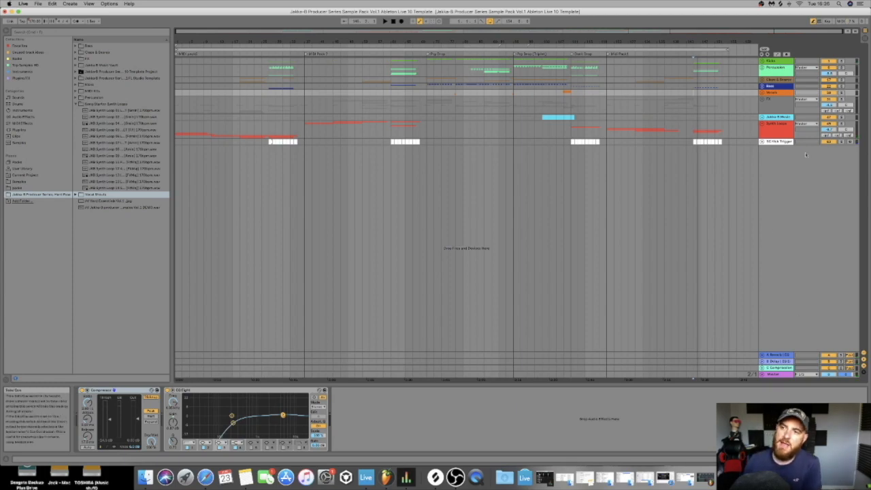
View the effects on the FX group, and unfold and refold the group to show its tracks
{"action": "left_click", "coordinate": [769, 129]}
{"action": "left_click", "coordinate": [768, 100]}
{"action": "left_click", "coordinate": [767, 100]}
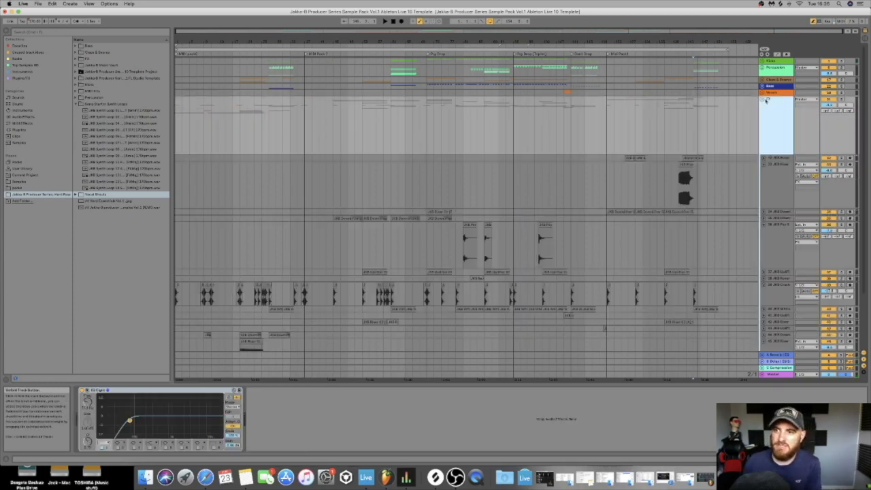
{"action": "left_click", "coordinate": [767, 100]}
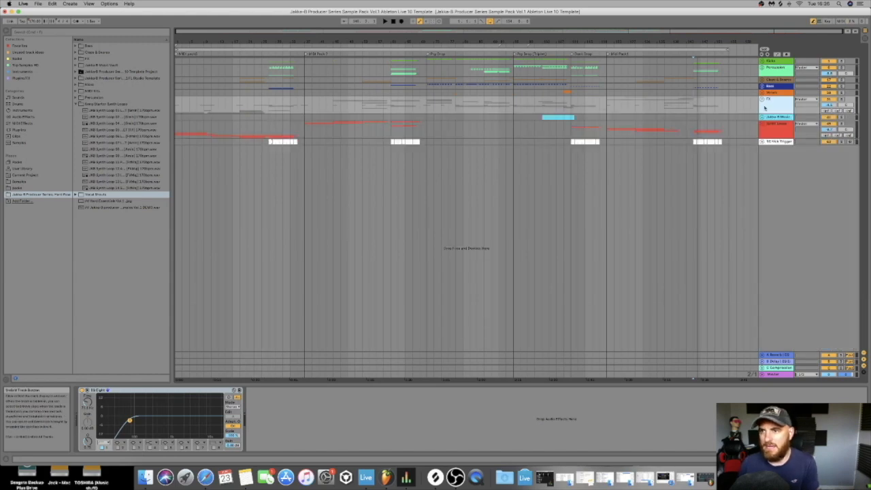
Unfold the Synth Loops group, inspect the device chains on several of its JKB Synth tracks, and fold the group again
{"action": "left_click", "coordinate": [773, 129]}
{"action": "left_click", "coordinate": [762, 124]}
{"action": "key", "text": "Down"}
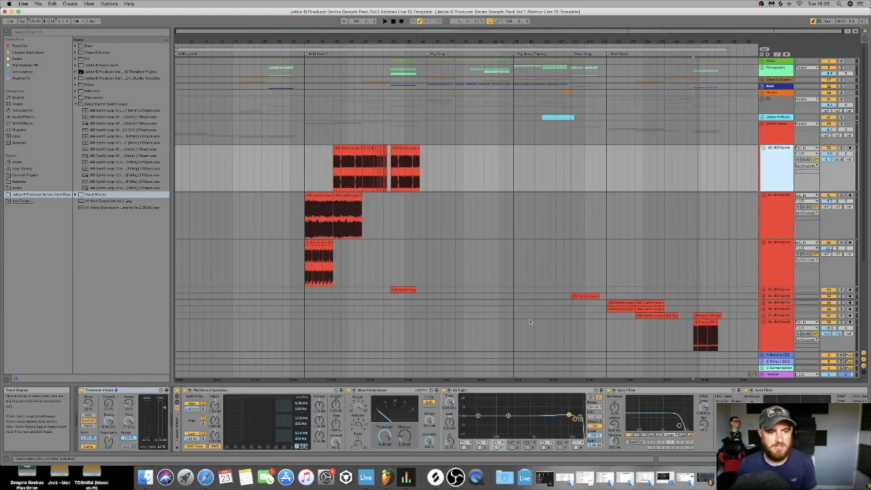
{"action": "left_click", "coordinate": [777, 226]}
{"action": "left_click", "coordinate": [779, 269]}
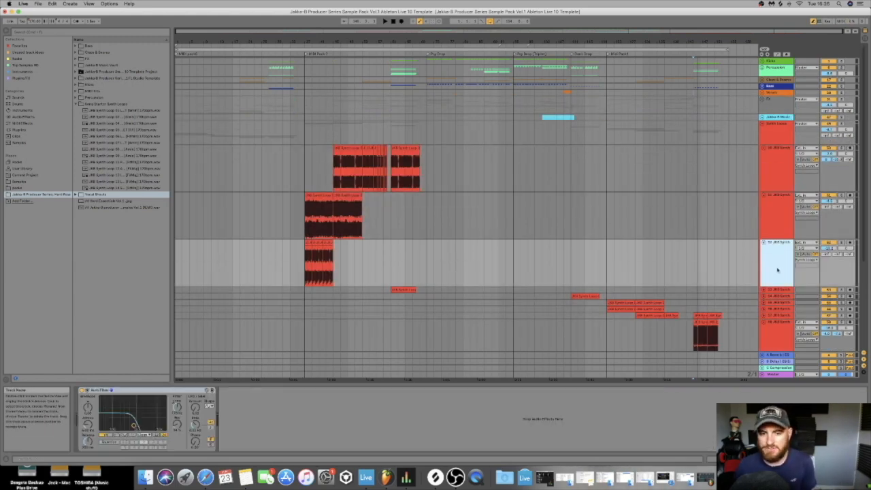
{"action": "scroll", "coordinate": [778, 270], "scroll_direction": "down", "scroll_amount": 3}
{"action": "left_click", "coordinate": [778, 271]}
{"action": "left_click", "coordinate": [776, 241]}
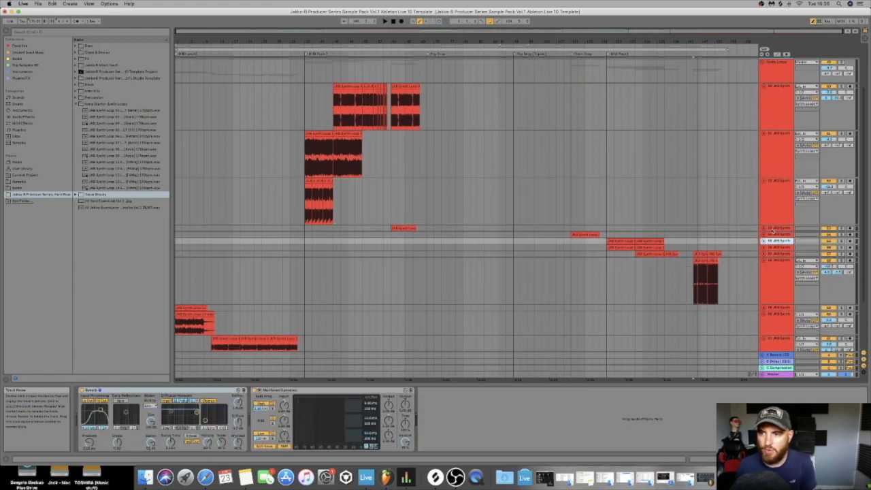
{"action": "left_click", "coordinate": [776, 228]}
{"action": "scroll", "coordinate": [767, 88], "scroll_direction": "up", "scroll_amount": 1}
{"action": "left_click", "coordinate": [762, 76]}
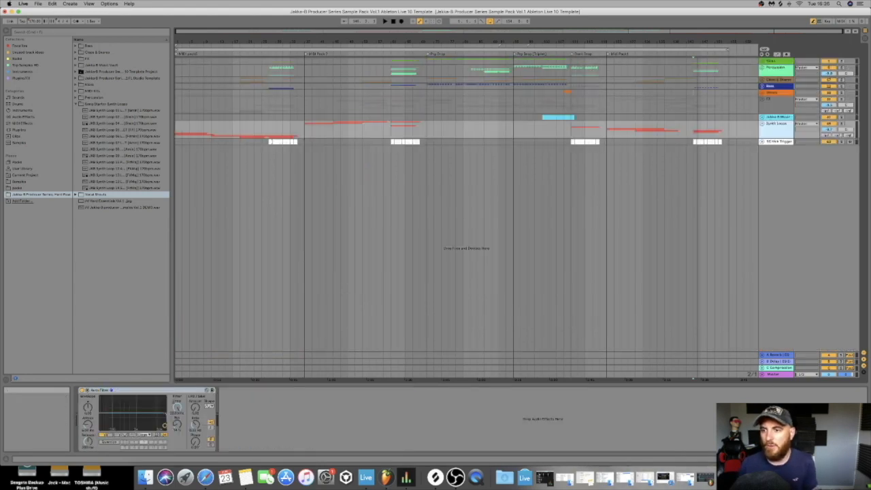
Check the effects on the reverb, delay and compression returns and the Master, and collapse the Song Starter Synth Loops folder
{"action": "left_click", "coordinate": [778, 355]}
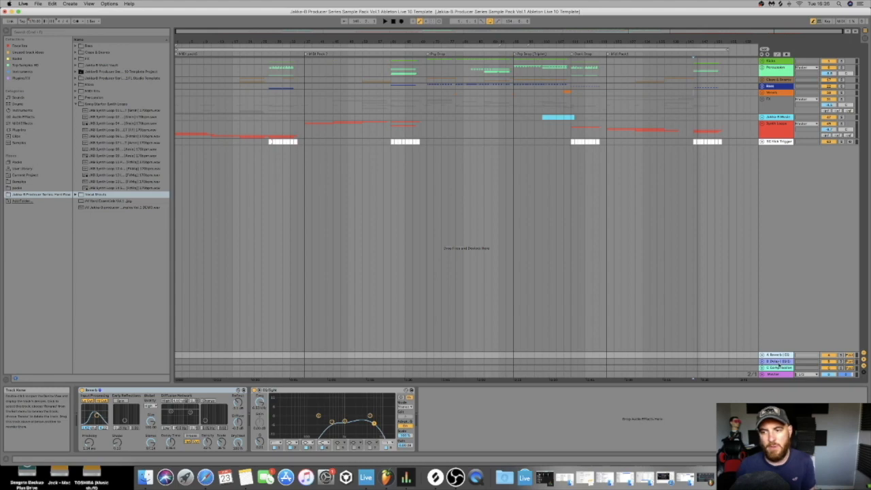
{"action": "left_click", "coordinate": [777, 374]}
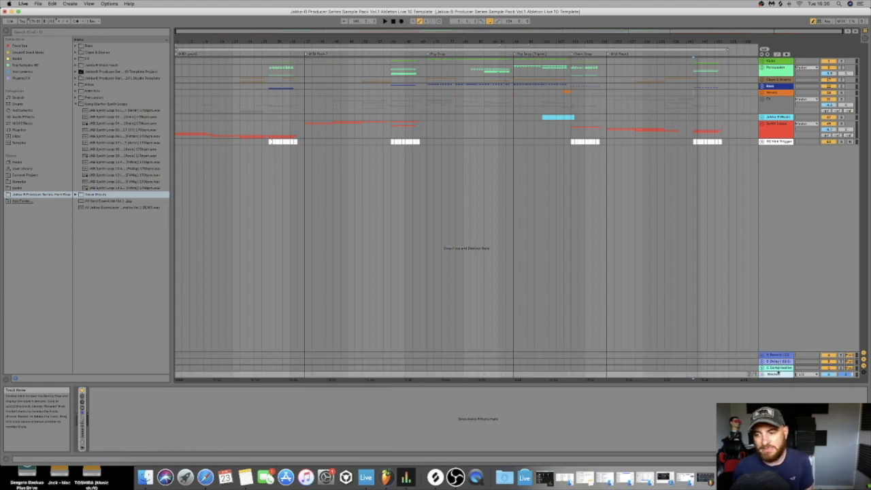
{"action": "left_click", "coordinate": [778, 367]}
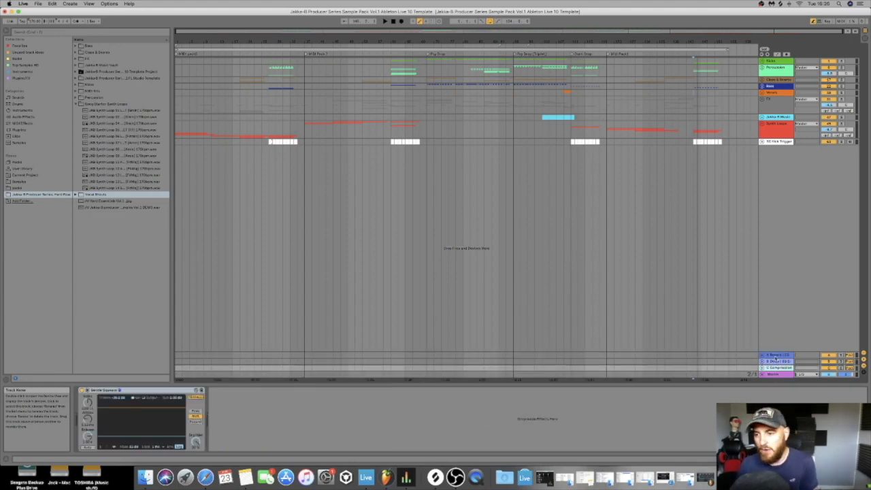
{"action": "left_click", "coordinate": [778, 355]}
{"action": "left_click", "coordinate": [778, 361]}
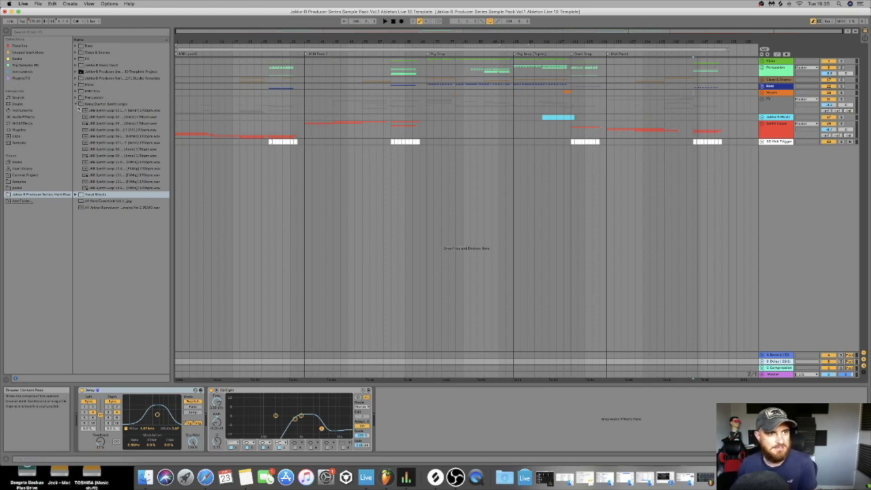
{"action": "left_click", "coordinate": [77, 104]}
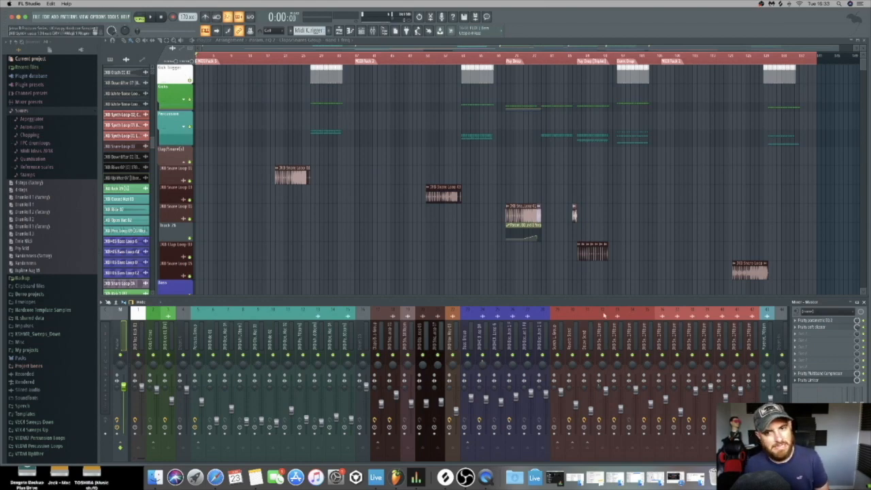
Switch to the FL Studio version of the template and check the effect slots of its bass and synth loop mixer tracks
{"action": "scroll", "coordinate": [648, 214], "scroll_direction": "down", "scroll_amount": 2}
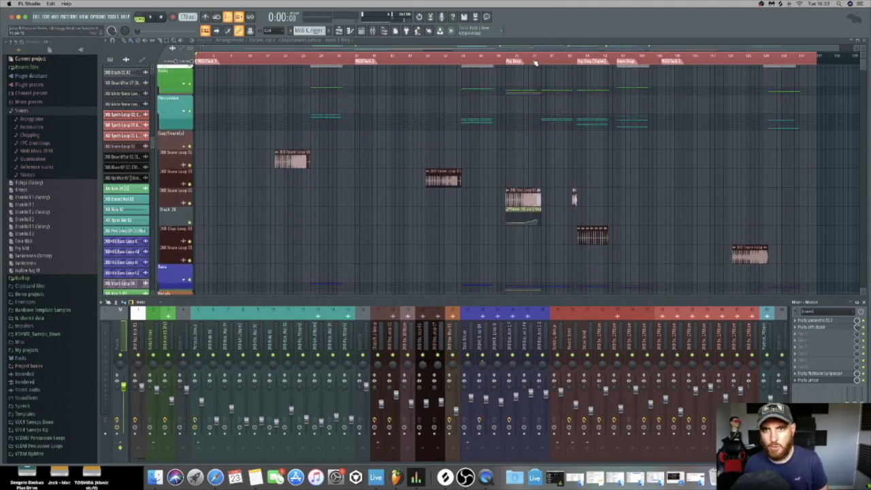
{"action": "left_click", "coordinate": [472, 348]}
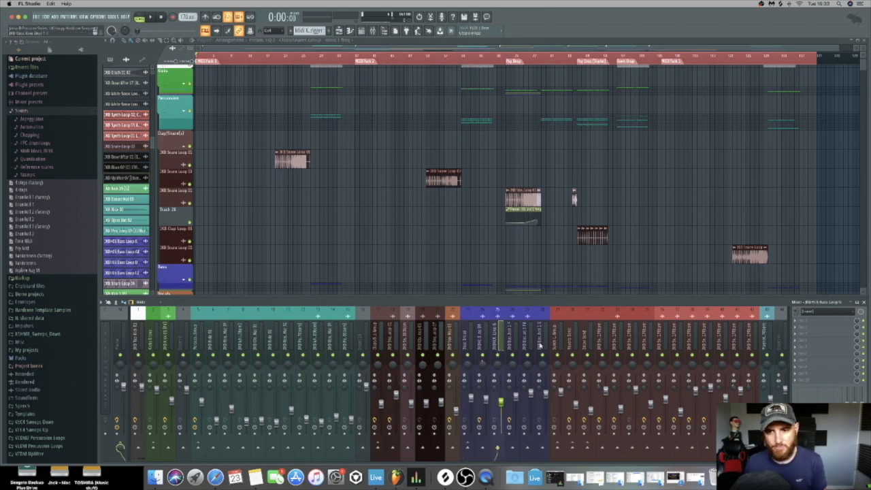
{"action": "left_click", "coordinate": [560, 342]}
{"action": "left_click", "coordinate": [575, 342]}
{"action": "left_click", "coordinate": [590, 342]}
{"action": "left_click", "coordinate": [605, 341]}
{"action": "left_click", "coordinate": [621, 342]}
{"action": "left_click", "coordinate": [636, 342]}
{"action": "left_click", "coordinate": [650, 342]}
{"action": "left_click", "coordinate": [665, 342]}
{"action": "left_click", "coordinate": [680, 341]}
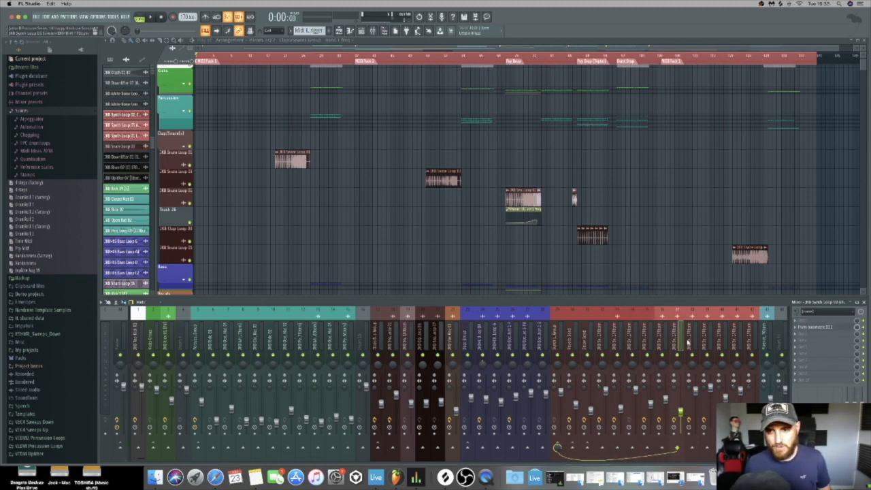
{"action": "left_click", "coordinate": [695, 342]}
{"action": "left_click", "coordinate": [584, 346]}
{"action": "left_click", "coordinate": [572, 346]}
{"action": "left_click", "coordinate": [600, 345]}
{"action": "left_click", "coordinate": [616, 345]}
{"action": "left_click", "coordinate": [633, 345]}
{"action": "left_click", "coordinate": [647, 345]}
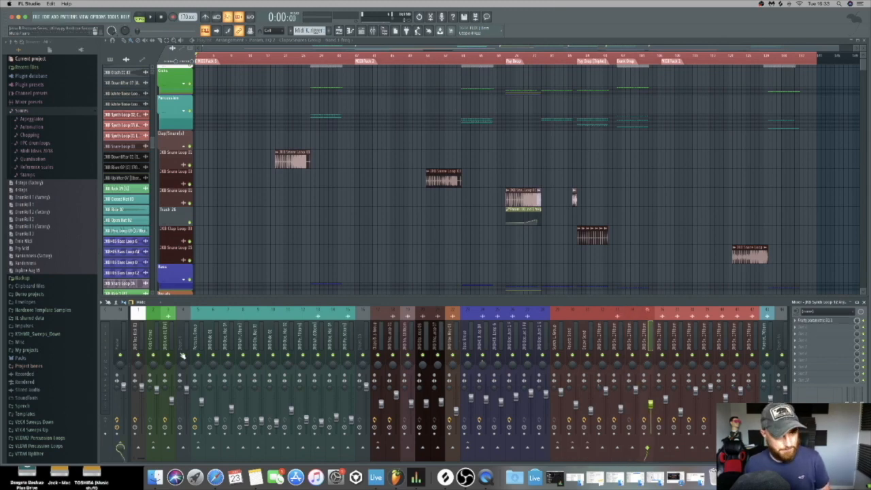
Check the effect chains on the Percussion Group, the Master and a percussion sample's mixer track
{"action": "left_click", "coordinate": [199, 344]}
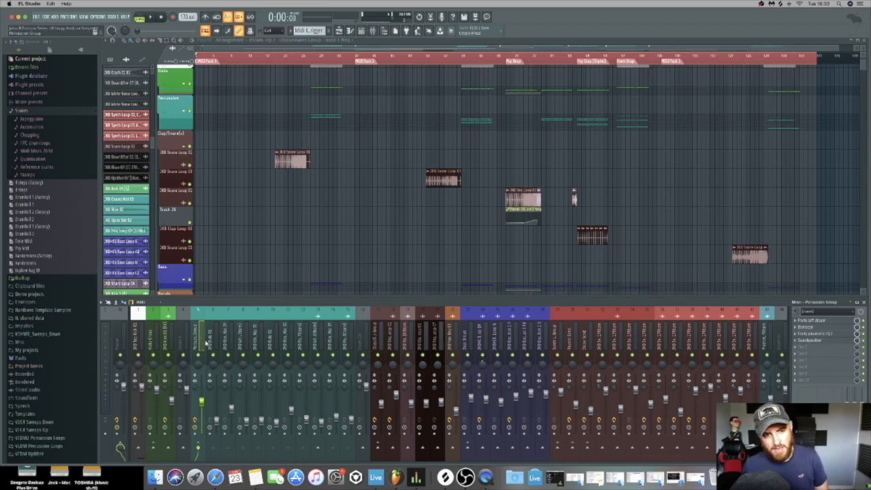
{"action": "left_click", "coordinate": [123, 337]}
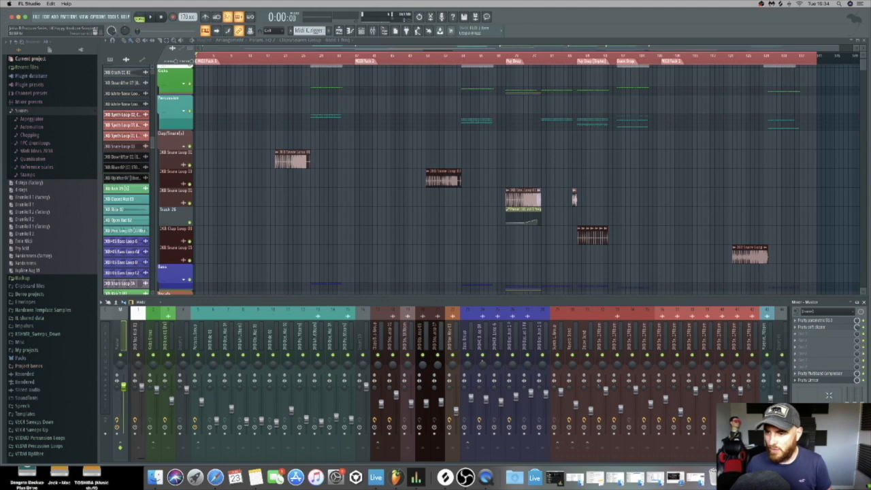
{"action": "left_click", "coordinate": [214, 335]}
Toggle the Kicks group in the playlist and look through the track groups down to Synth Loops
{"action": "left_click", "coordinate": [221, 53]}
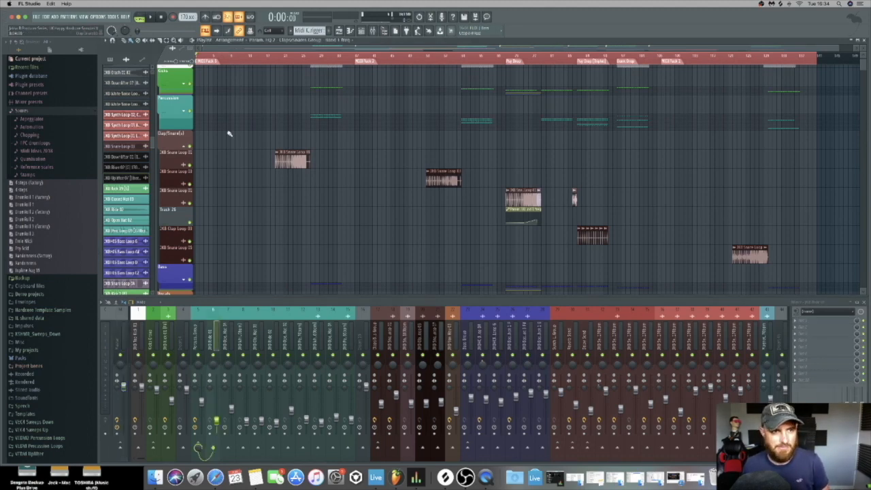
{"action": "left_click", "coordinate": [184, 85]}
{"action": "left_click", "coordinate": [183, 84]}
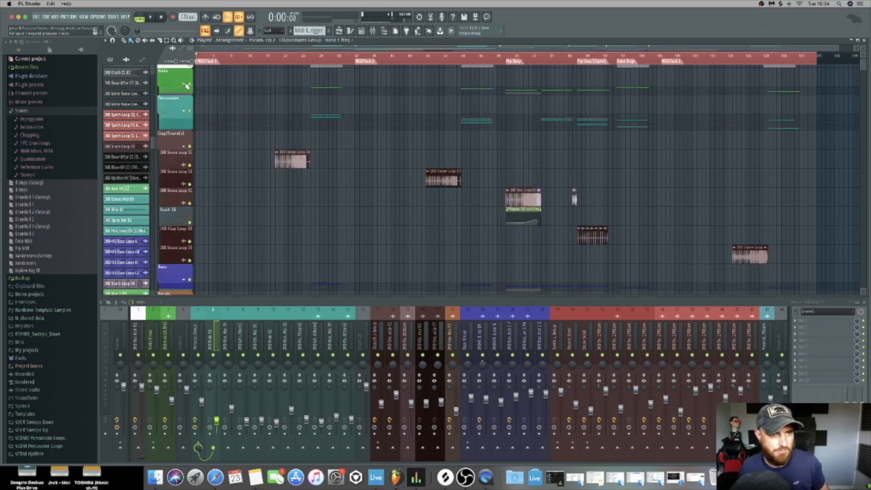
{"action": "scroll", "coordinate": [375, 253], "scroll_direction": "down", "scroll_amount": 5}
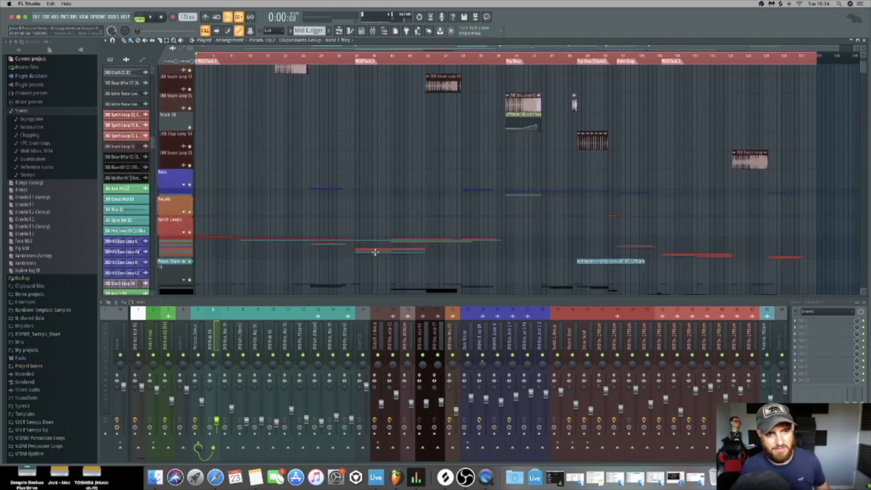
{"action": "scroll", "coordinate": [380, 251], "scroll_direction": "up", "scroll_amount": 4}
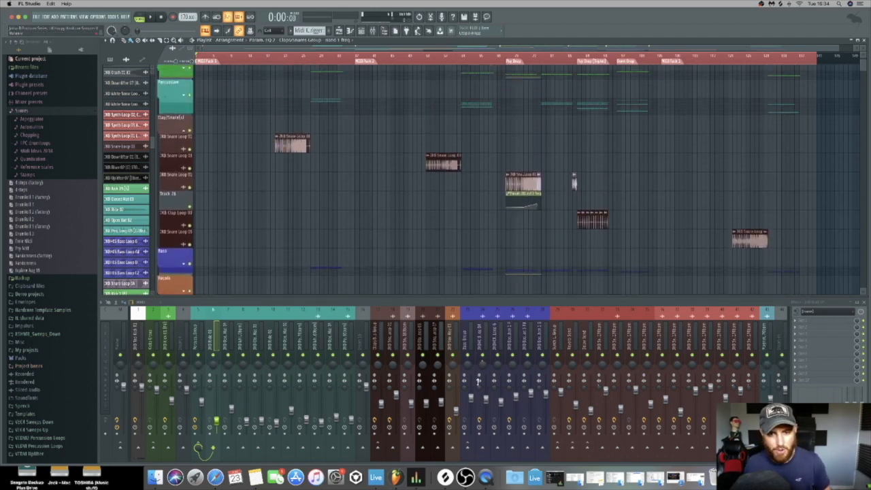
Inspect the effects on the bass group, vocal, synth group and reverb send mixer tracks
{"action": "left_click", "coordinate": [379, 343]}
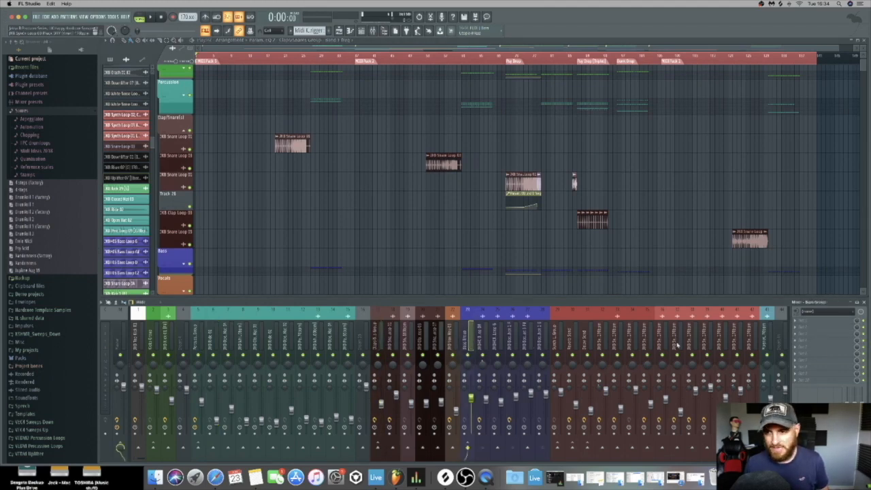
{"action": "left_click", "coordinate": [450, 341]}
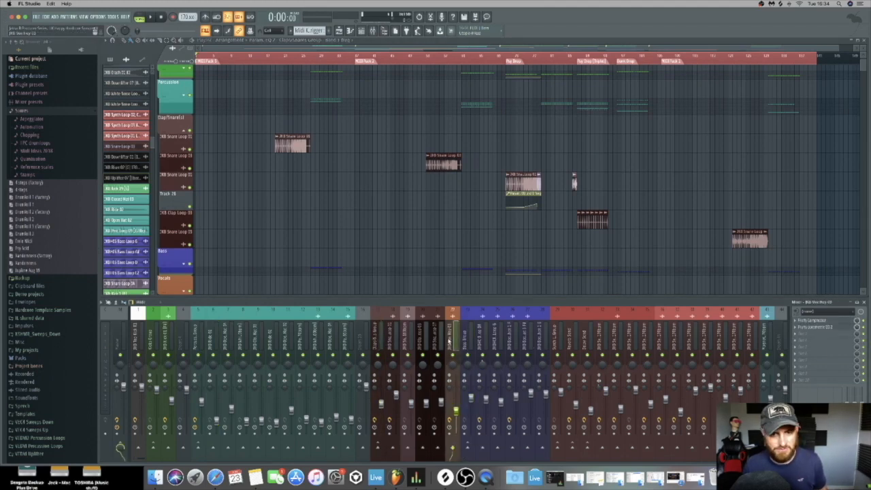
{"action": "left_click", "coordinate": [559, 343]}
{"action": "left_click", "coordinate": [575, 339]}
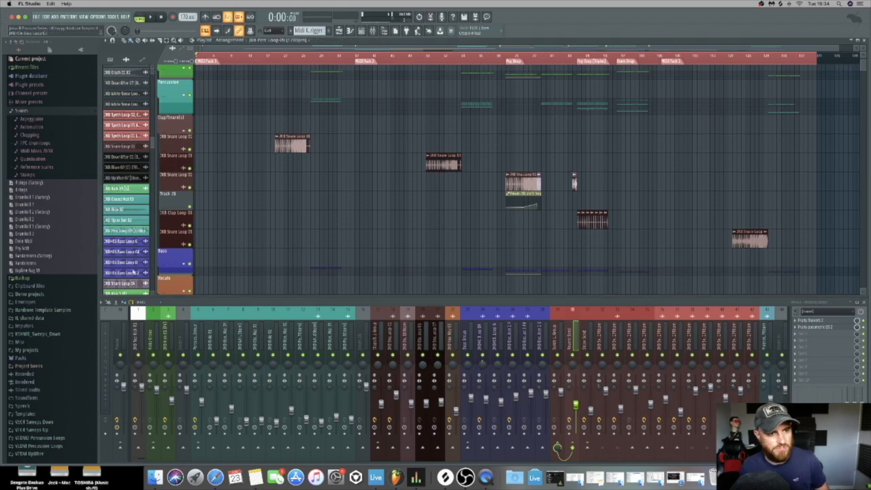
Unfold the Synth Loops group in the playlist and view its loop clips and automation tracks
{"action": "scroll", "coordinate": [307, 243], "scroll_direction": "down", "scroll_amount": 5}
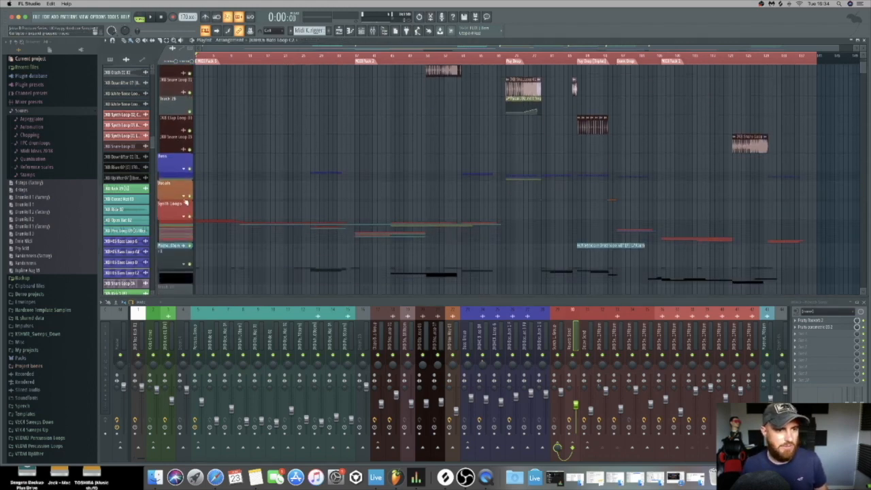
{"action": "left_click", "coordinate": [184, 217]}
{"action": "scroll", "coordinate": [255, 235], "scroll_direction": "down", "scroll_amount": 4}
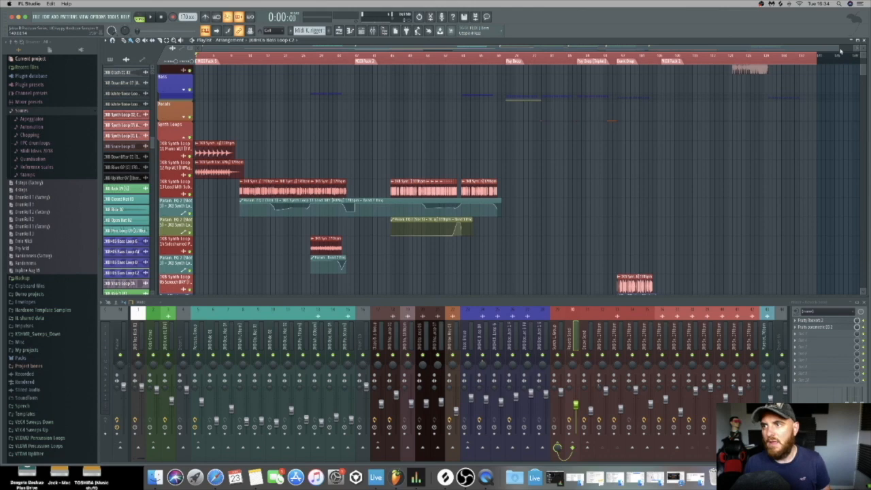
{"action": "left_click_drag", "start_coordinate": [839, 49], "coordinate": [858, 50]}
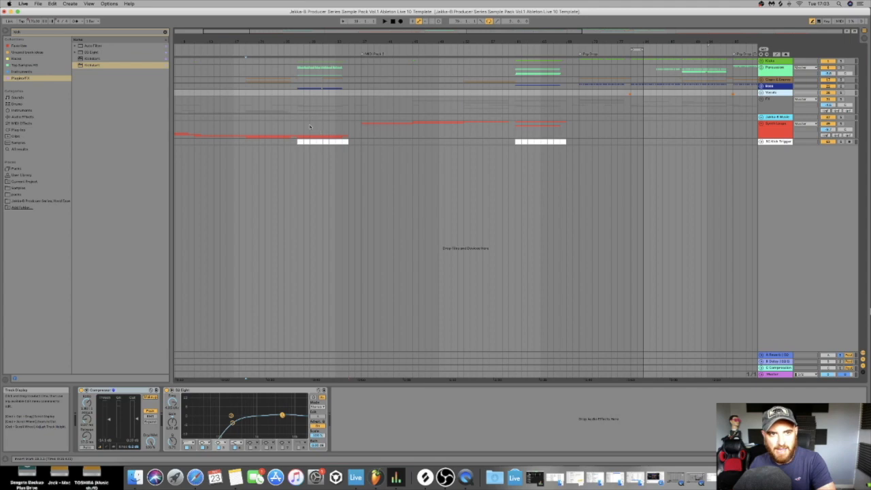
Return to the Ableton Live template, set the playback start at the first drop, and view the Synth Loops and FX group effects
{"action": "scroll", "coordinate": [310, 127], "scroll_direction": "left", "scroll_amount": 5}
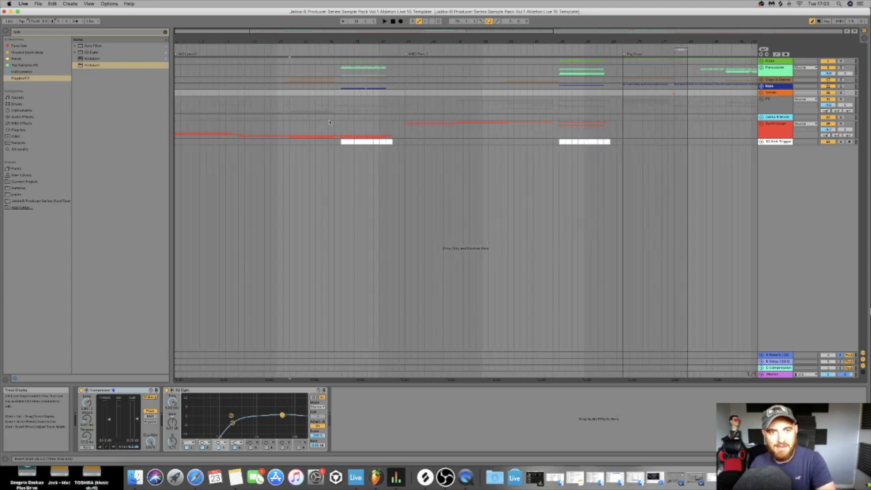
{"action": "left_click", "coordinate": [340, 120]}
{"action": "left_click", "coordinate": [344, 133]}
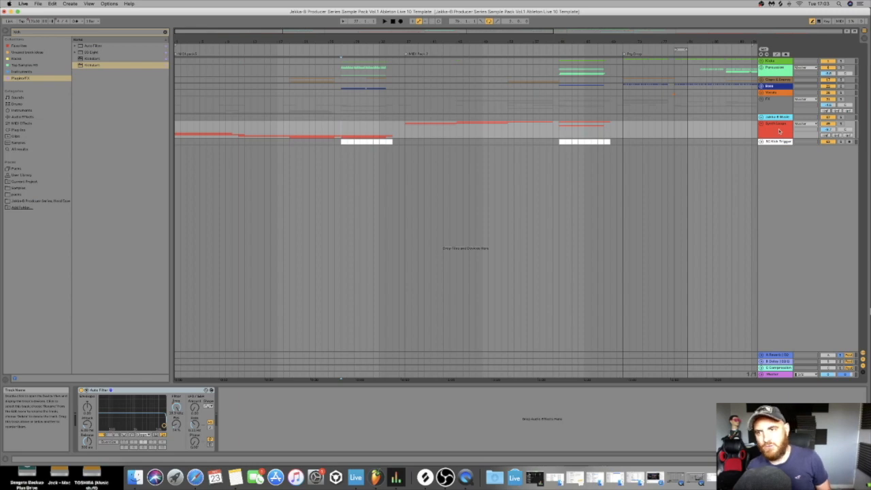
{"action": "left_click", "coordinate": [776, 102]}
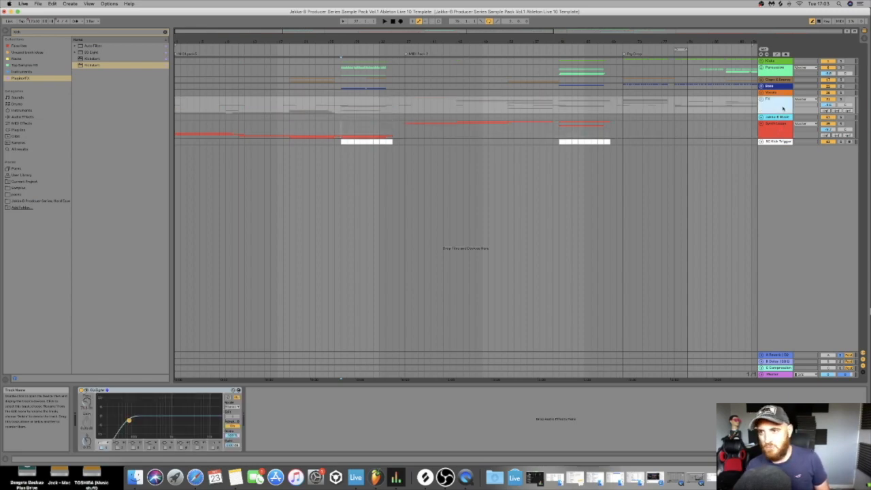
{"action": "left_click", "coordinate": [766, 136]}
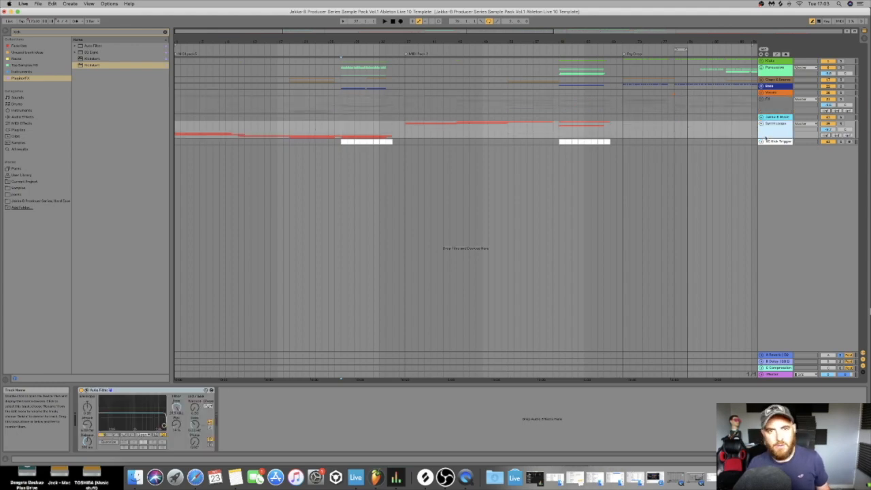
{"action": "left_click", "coordinate": [343, 94]}
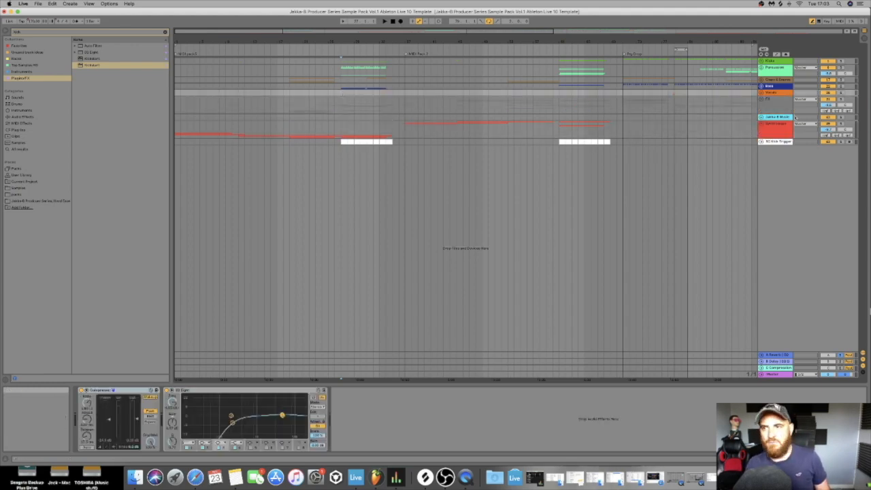
Unfold the Kicks group and reduce the height of its kick tracks
{"action": "left_click", "coordinate": [762, 61]}
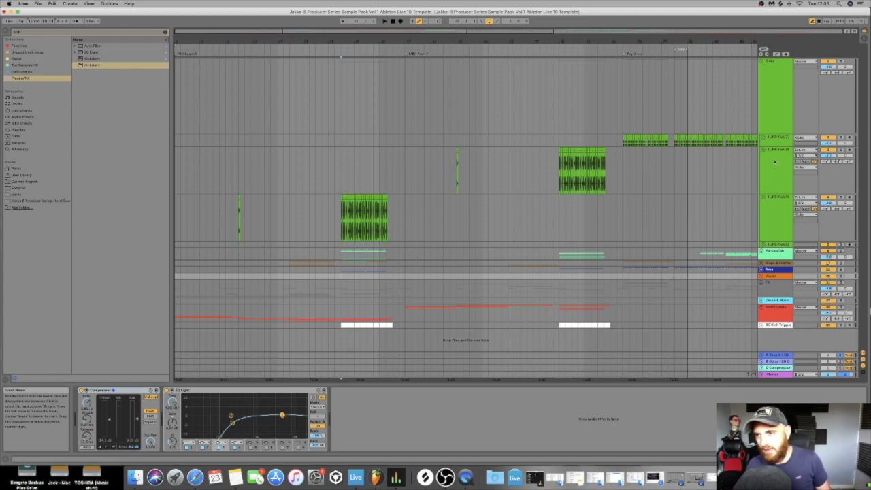
{"action": "scroll", "coordinate": [781, 223], "scroll_direction": "up", "scroll_amount": 3}
{"action": "scroll", "coordinate": [781, 219], "scroll_direction": "down", "scroll_amount": 5}
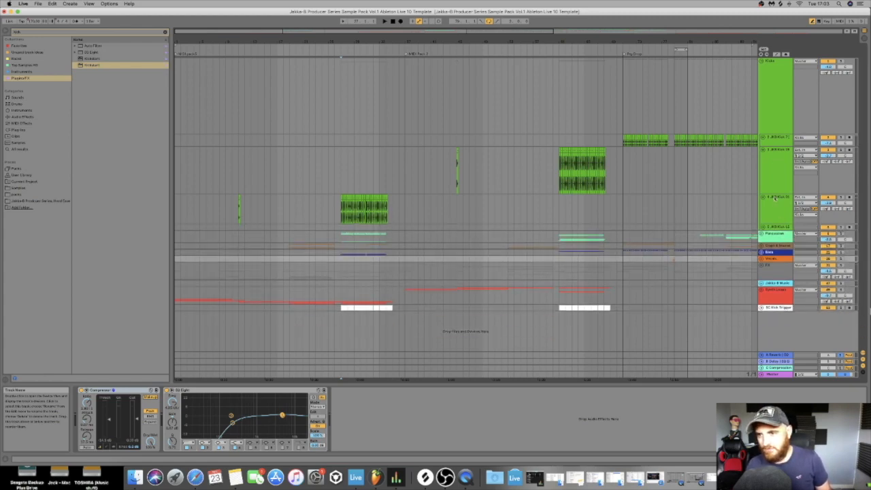
{"action": "scroll", "coordinate": [774, 177], "scroll_direction": "down", "scroll_amount": 6}
{"action": "scroll", "coordinate": [773, 177], "scroll_direction": "down", "scroll_amount": 4}
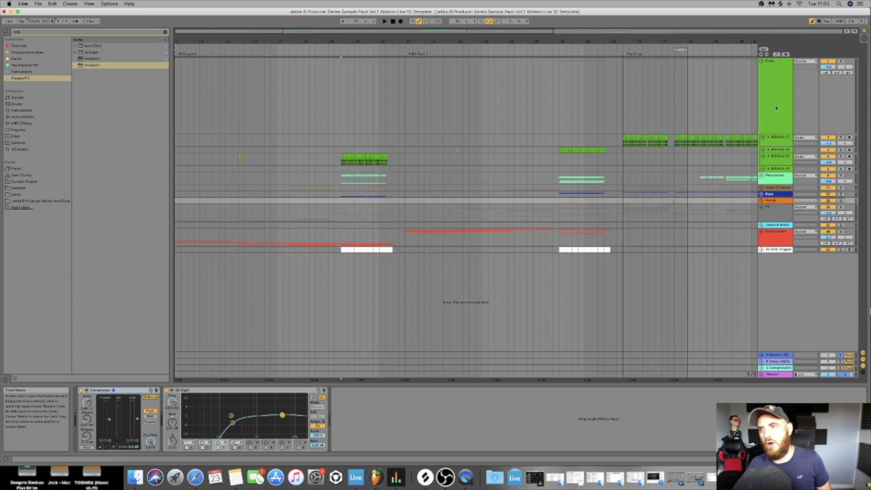
Place the insert marker at the start of the first drop and view the effects on its kick track
{"action": "scroll", "coordinate": [776, 107], "scroll_direction": "down", "scroll_amount": 3}
{"action": "scroll", "coordinate": [774, 86], "scroll_direction": "down", "scroll_amount": 3}
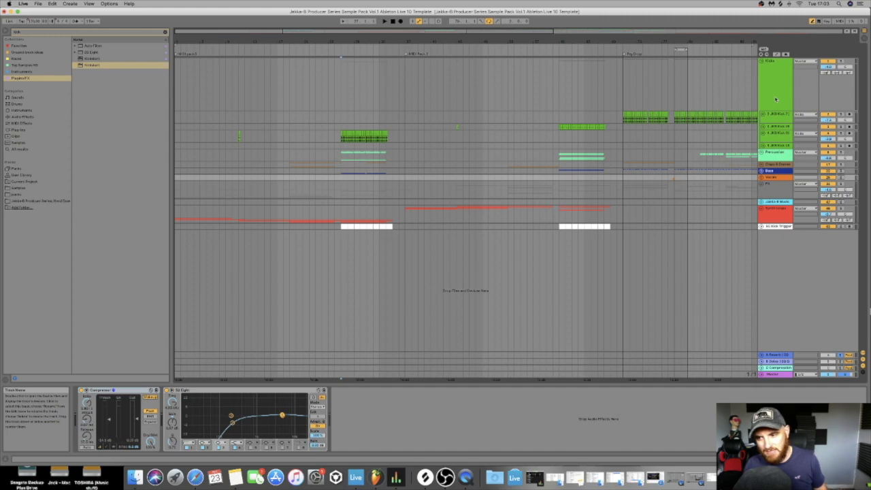
{"action": "left_click", "coordinate": [342, 200]}
{"action": "scroll", "coordinate": [341, 200], "scroll_direction": "up", "scroll_amount": 10}
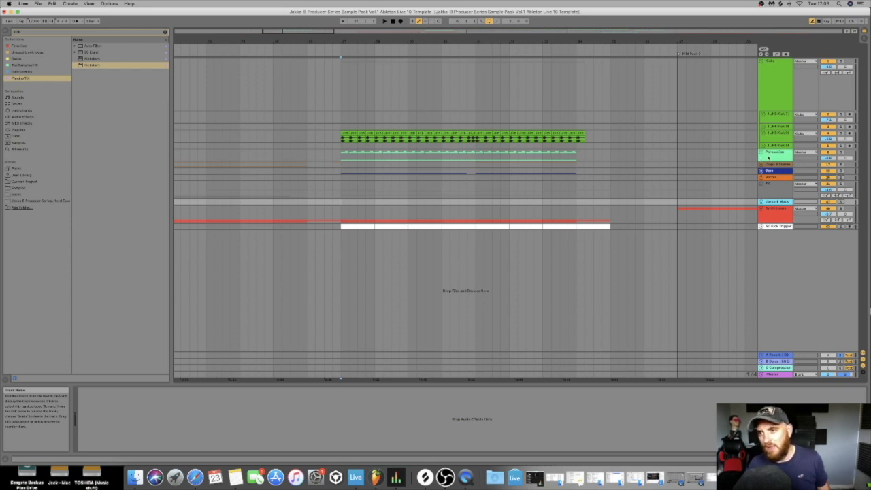
{"action": "left_click", "coordinate": [769, 138]}
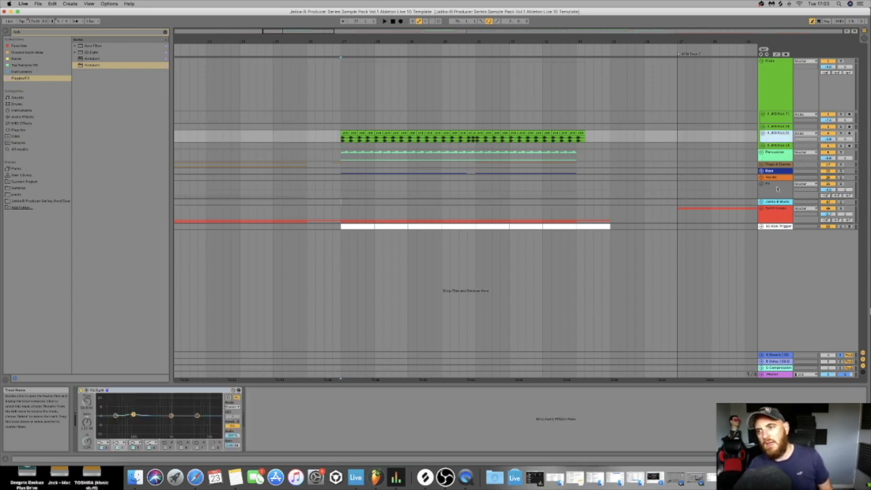
Unfold the Synth Loops group and view the device chain on the first drop's lead synth loop track
{"action": "left_click", "coordinate": [773, 213]}
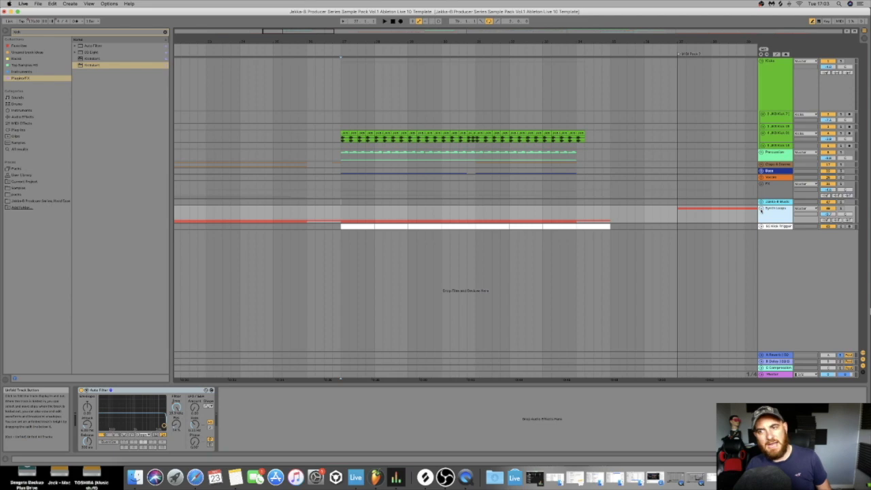
{"action": "left_click", "coordinate": [762, 208]}
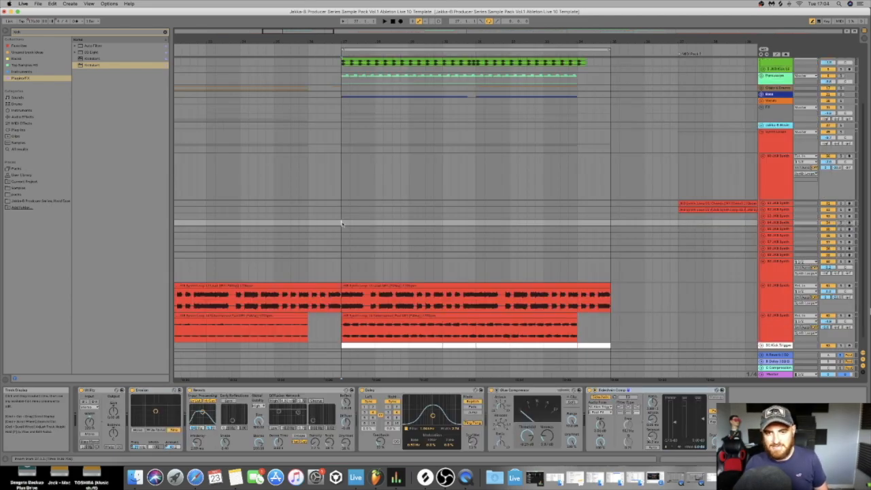
{"action": "left_click", "coordinate": [778, 298]}
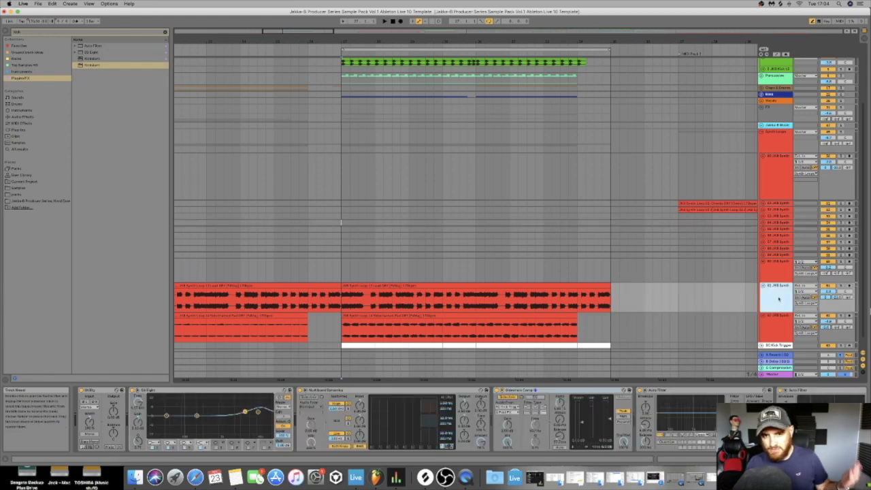
Play the first drop from its start while viewing the lead synth loop's effects, and stop playback
{"action": "scroll", "coordinate": [778, 298], "scroll_direction": "down", "scroll_amount": 1}
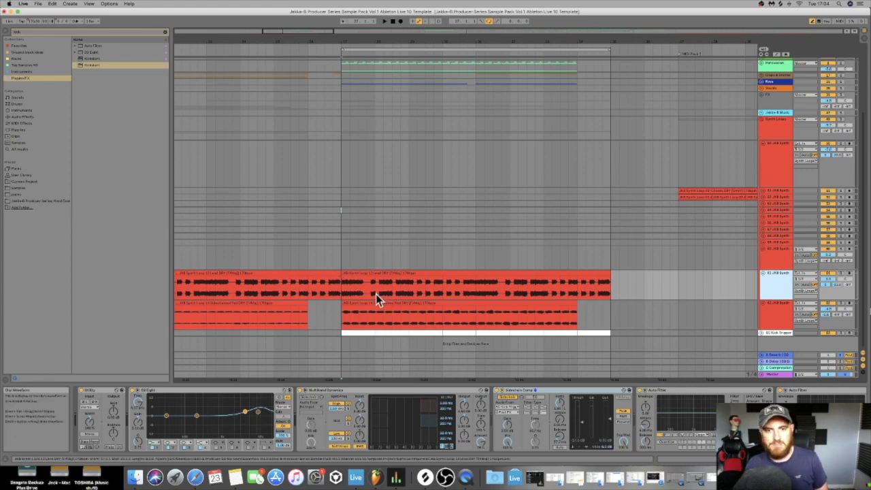
{"action": "left_click", "coordinate": [344, 243]}
{"action": "key", "text": "space"}
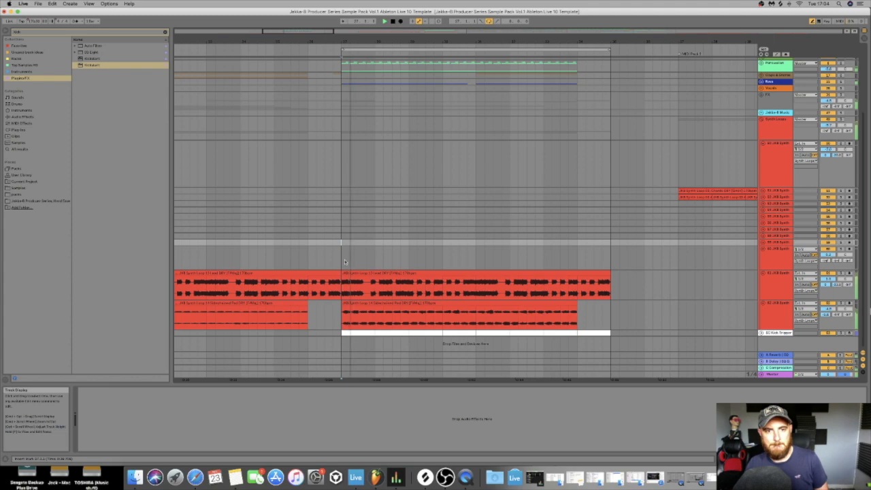
{"action": "left_click", "coordinate": [776, 283]}
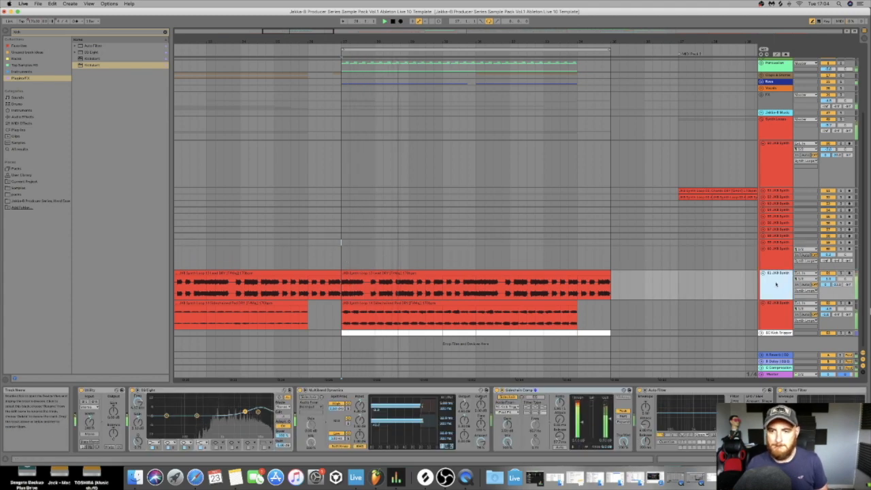
{"action": "key", "text": "space"}
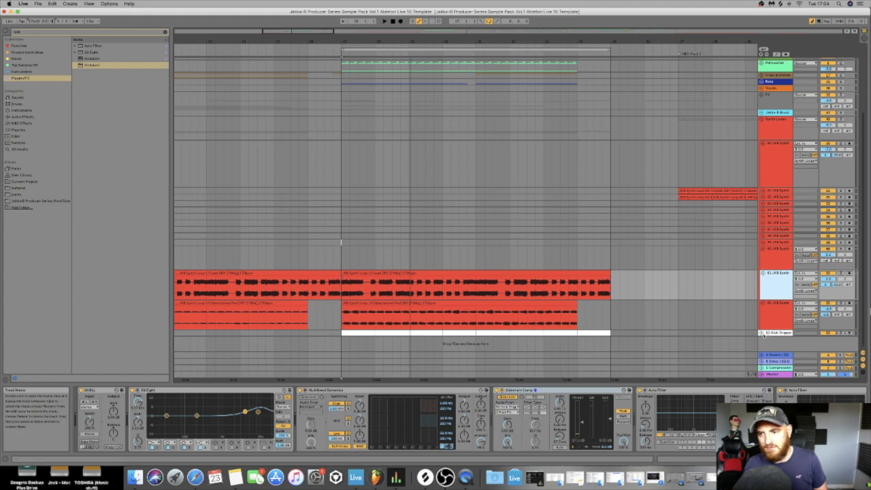
Unfold the SC Kick Trigger track and open its first MIDI clip at the drop to view the notes
{"action": "left_click", "coordinate": [358, 273]}
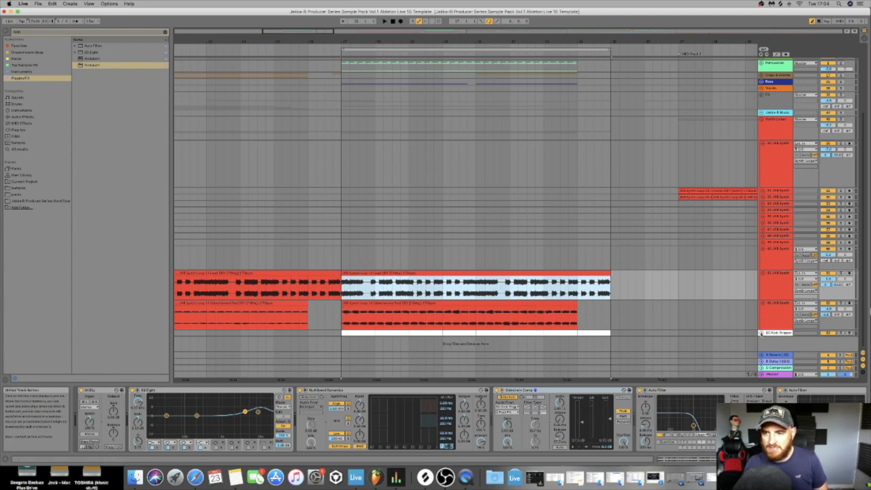
{"action": "left_click", "coordinate": [761, 333]}
{"action": "left_click", "coordinate": [521, 319]}
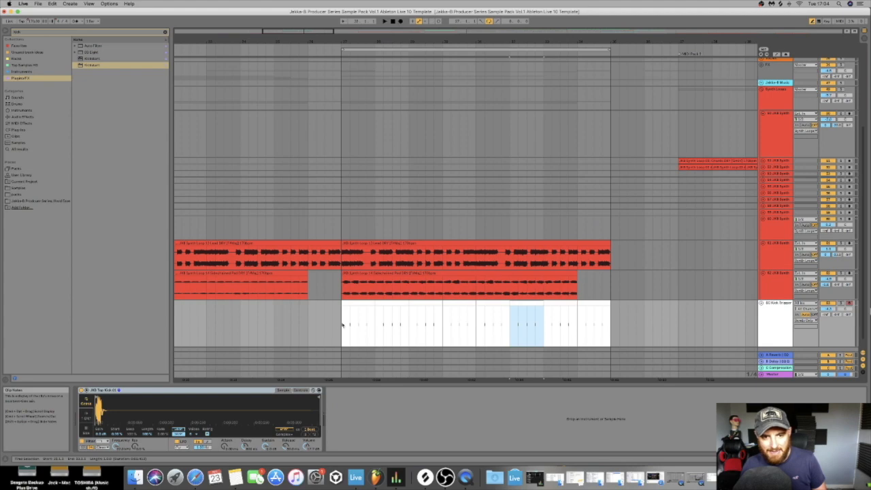
{"action": "double_click", "coordinate": [351, 323]}
{"action": "scroll", "coordinate": [293, 395], "scroll_direction": "down", "scroll_amount": 1}
{"action": "scroll", "coordinate": [294, 395], "scroll_direction": "down", "scroll_amount": 3}
{"action": "scroll", "coordinate": [295, 395], "scroll_direction": "up", "scroll_amount": 3}
{"action": "scroll", "coordinate": [823, 309], "scroll_direction": "up", "scroll_amount": 1}
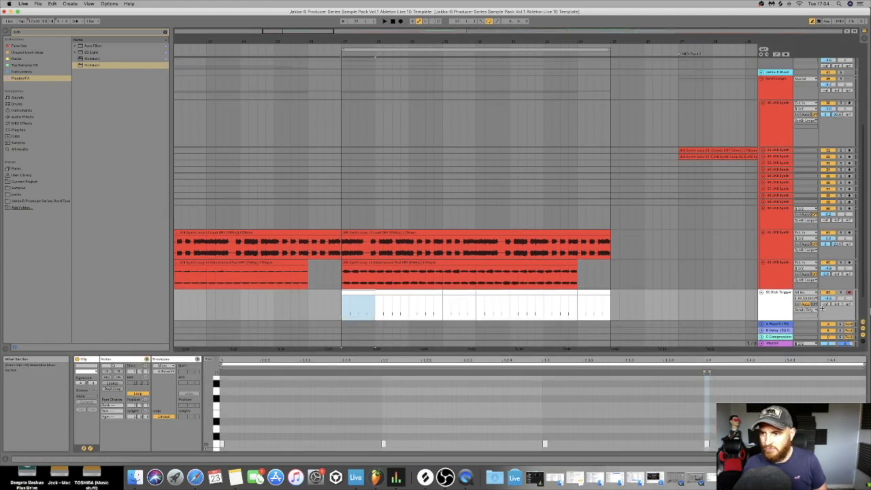
View the top kick sampler device on the SC Kick Trigger track
{"action": "scroll", "coordinate": [822, 309], "scroll_direction": "down", "scroll_amount": 1}
{"action": "left_click", "coordinate": [778, 293]}
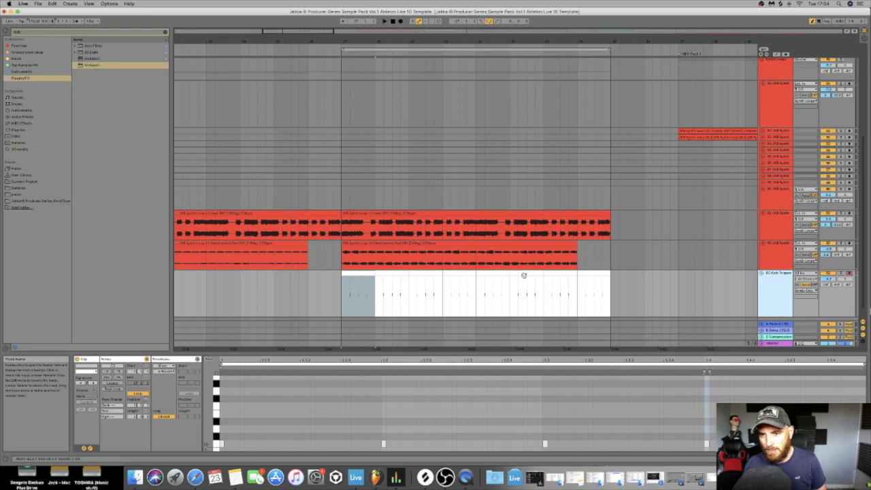
{"action": "double_click", "coordinate": [788, 299]}
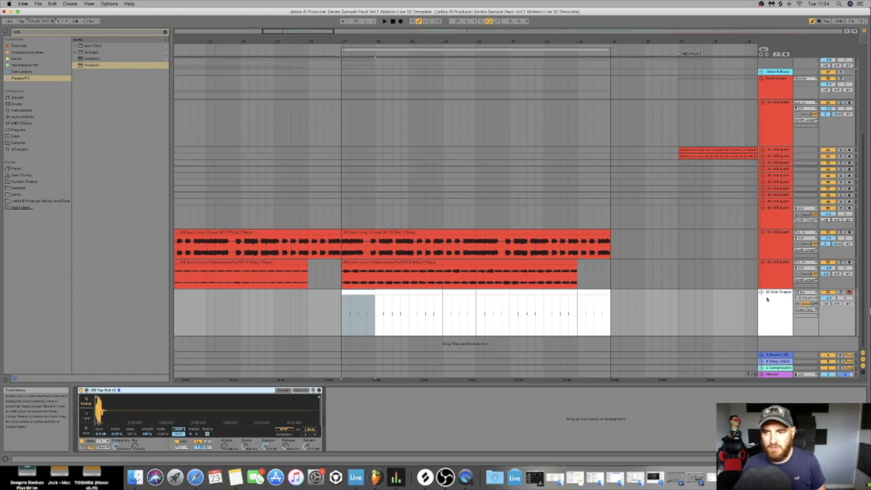
Inspect the audio source list of the lead synth loop's Sidechain Comp, and collapse and re-expand its sidechain section
{"action": "left_click", "coordinate": [781, 248]}
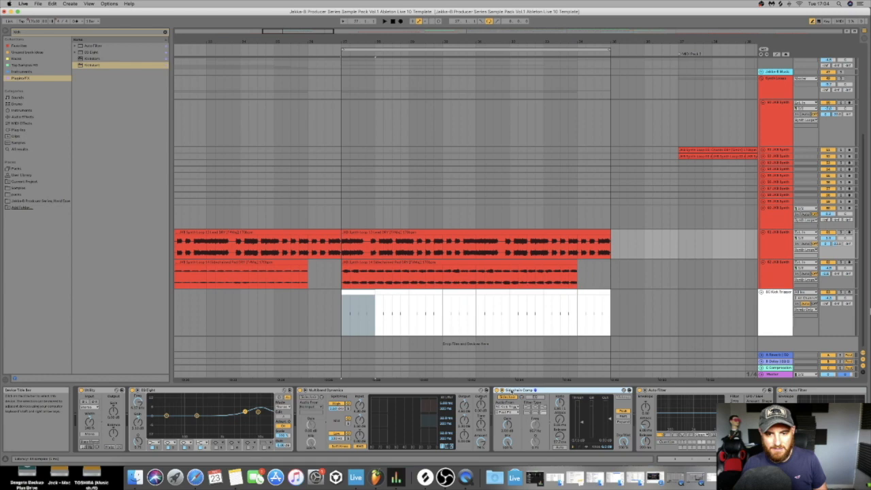
{"action": "left_click", "coordinate": [509, 407]}
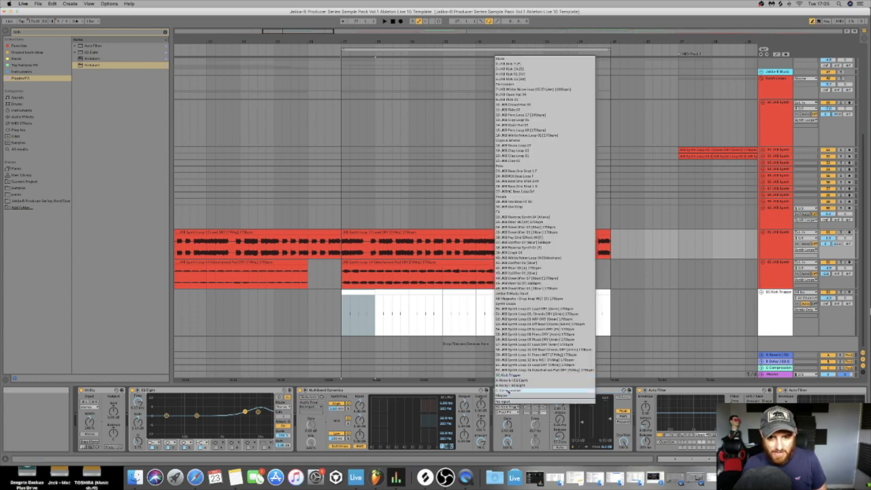
{"action": "left_click", "coordinate": [511, 402]}
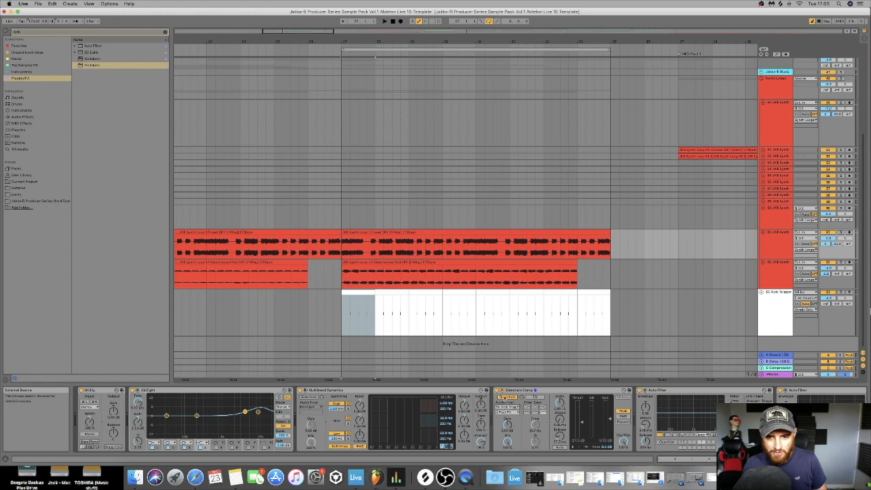
{"action": "left_click", "coordinate": [502, 395]}
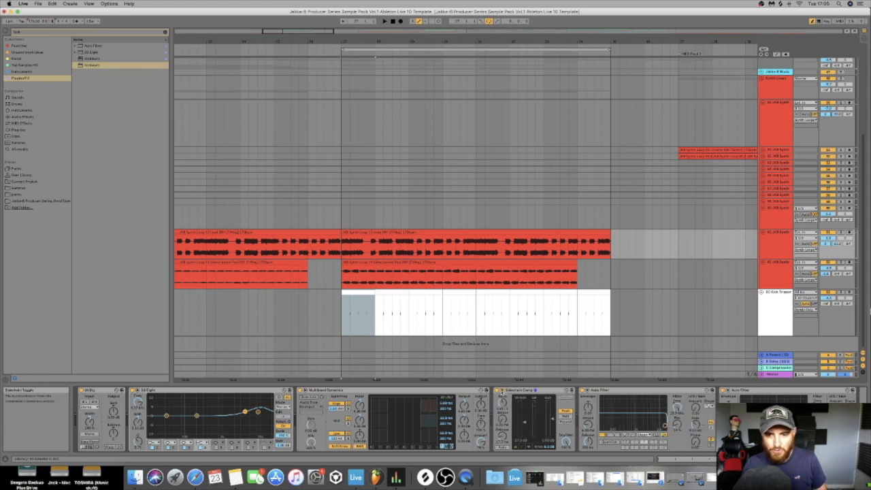
{"action": "left_click", "coordinate": [502, 391]}
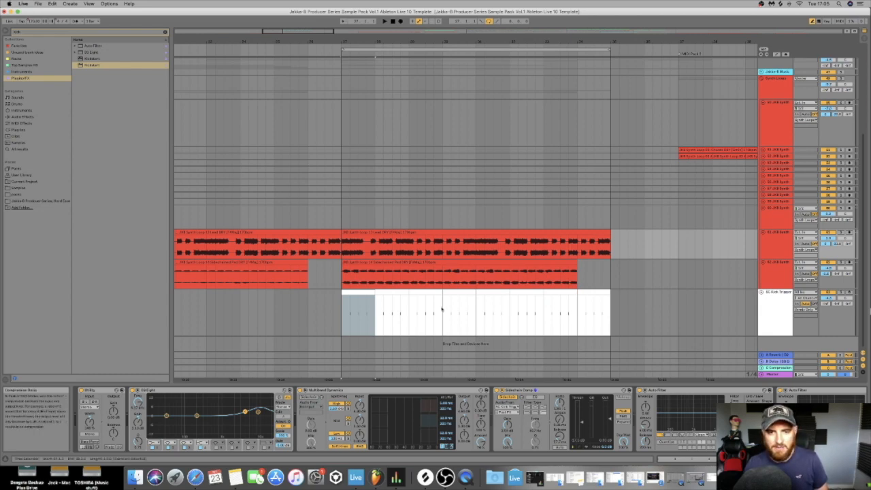
Compare playback of the first drop with the lead synth loop's Sidechain Comp switched off and switched on
{"action": "left_click", "coordinate": [341, 225]}
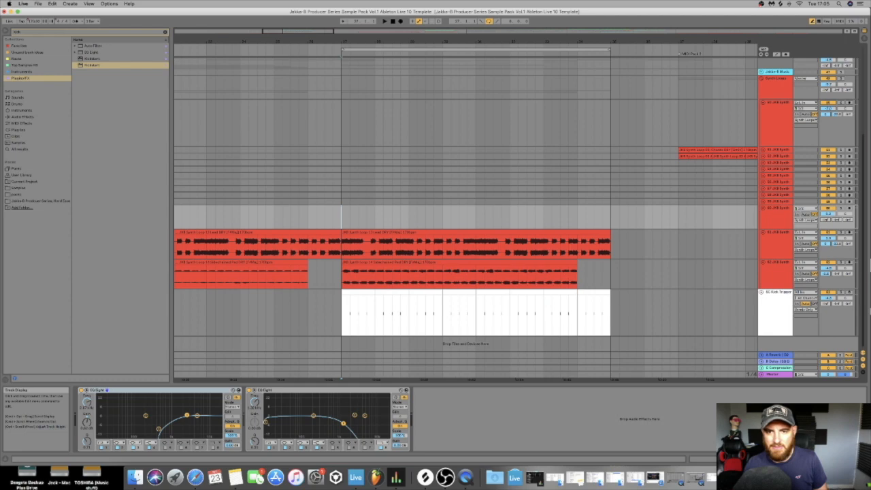
{"action": "left_click", "coordinate": [754, 249]}
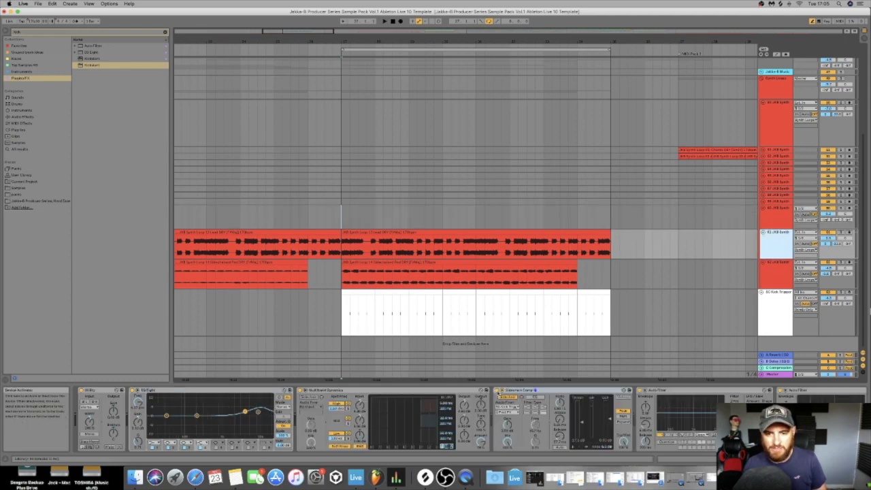
{"action": "left_click", "coordinate": [497, 391]}
{"action": "key", "text": "space"}
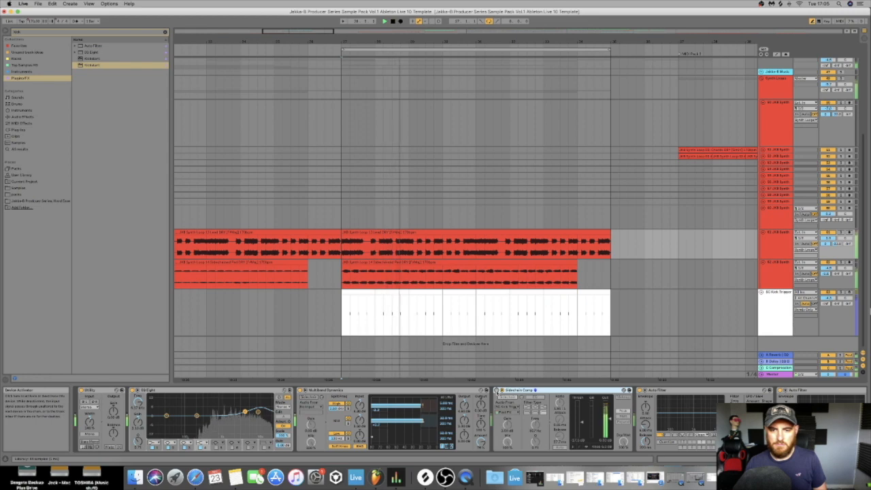
{"action": "key", "text": "space"}
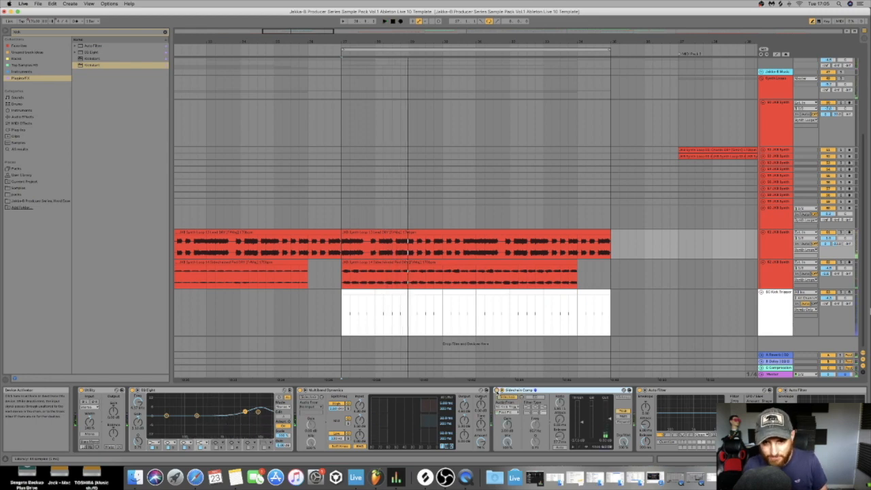
{"action": "key", "text": "space"}
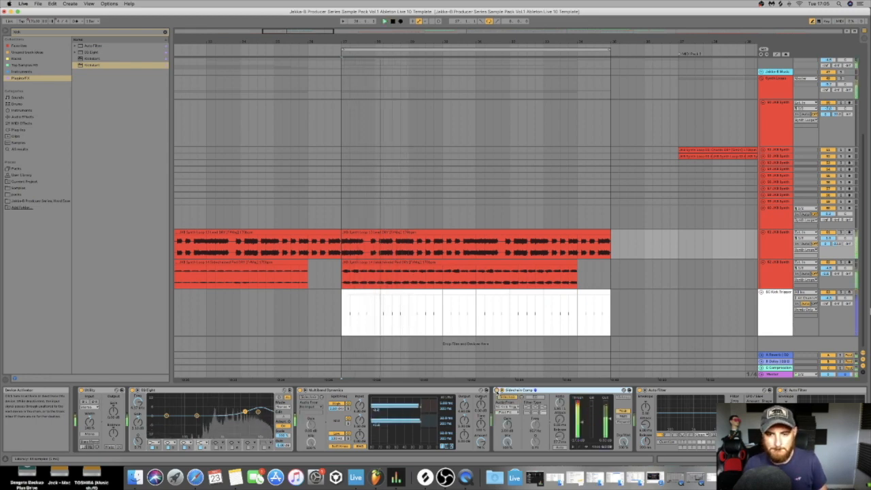
{"action": "key", "text": "space"}
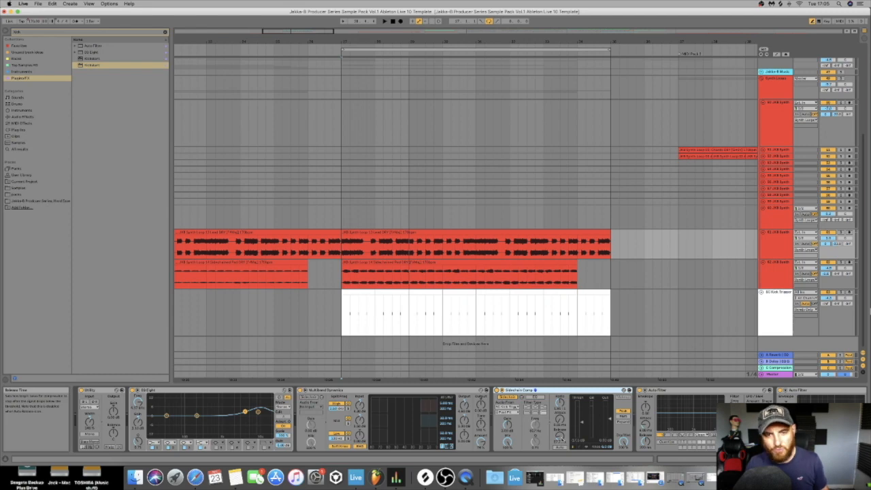
{"action": "key", "text": "space"}
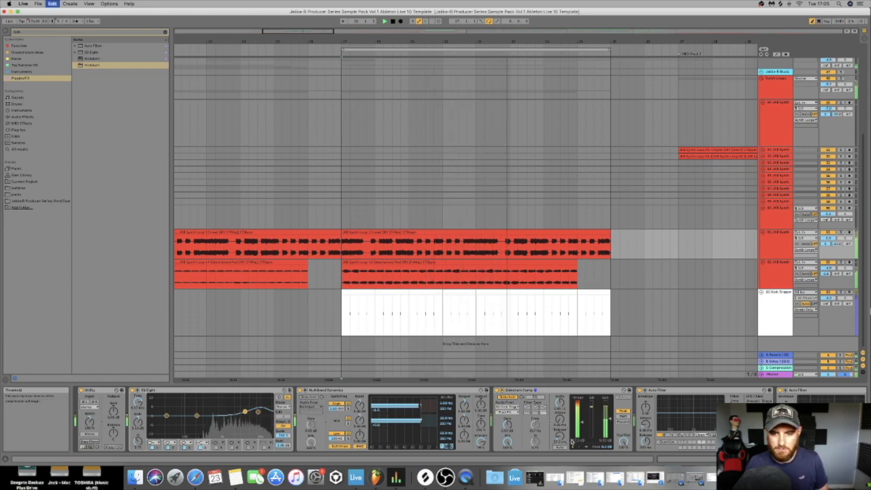
{"action": "key", "text": "space"}
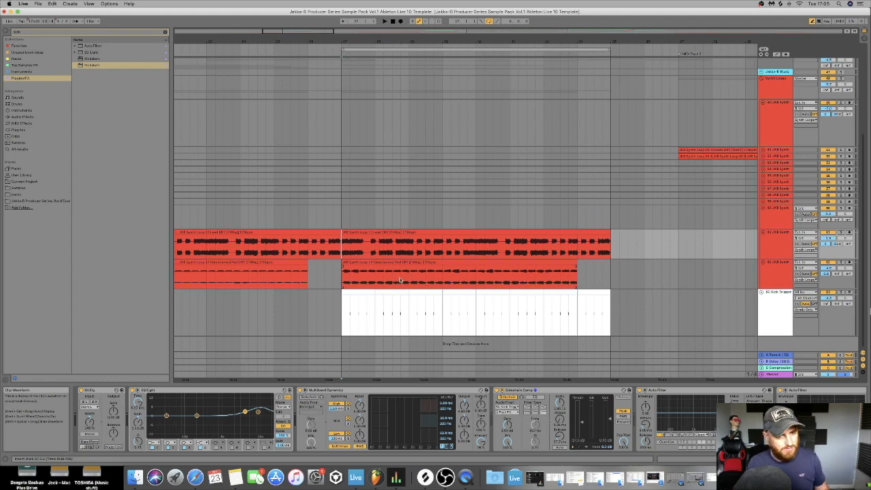
View the EQ Eight on the first drop's kick track and unfold the Percussion group
{"action": "scroll", "coordinate": [366, 190], "scroll_direction": "up", "scroll_amount": 5}
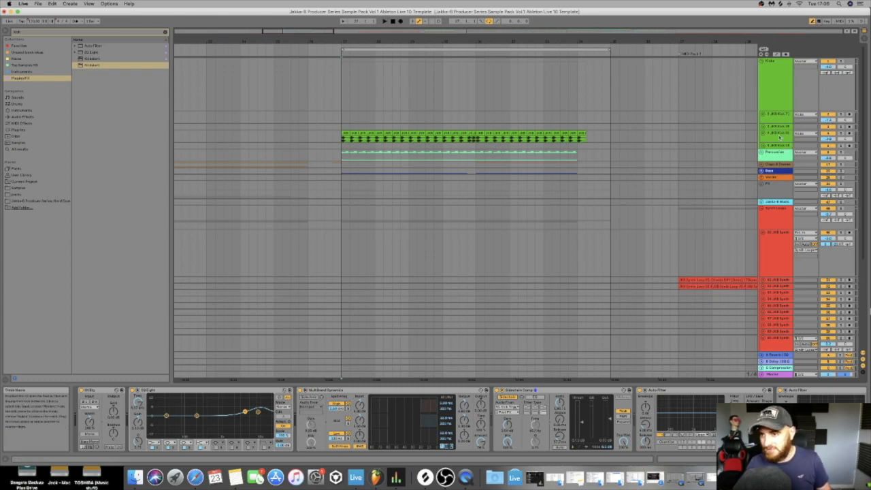
{"action": "left_click", "coordinate": [780, 137]}
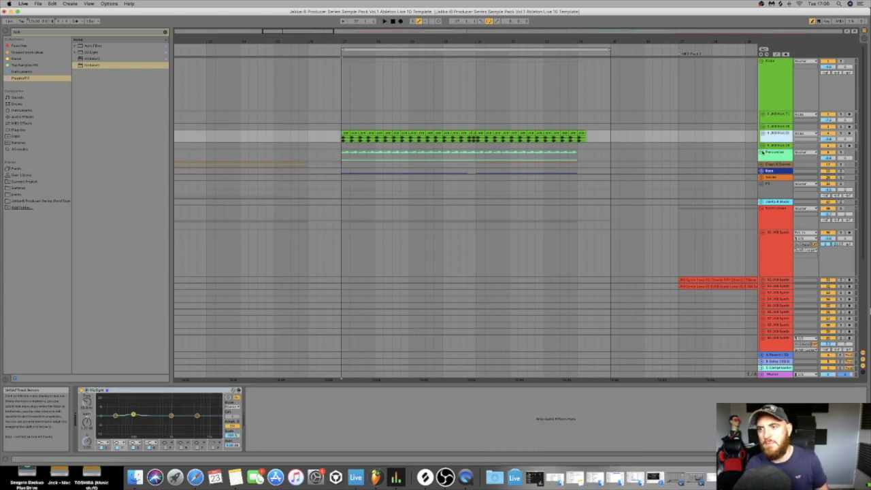
{"action": "left_click", "coordinate": [762, 152]}
{"action": "scroll", "coordinate": [339, 240], "scroll_direction": "up", "scroll_amount": 10}
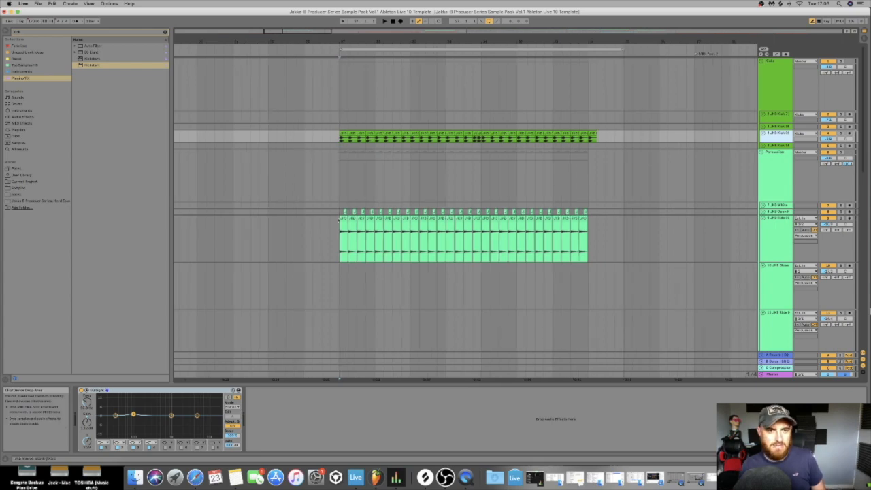
Lengthen the fade-in at the start of the drop's first ride clip in the Percussion group
{"action": "scroll", "coordinate": [355, 239], "scroll_direction": "up", "scroll_amount": 10}
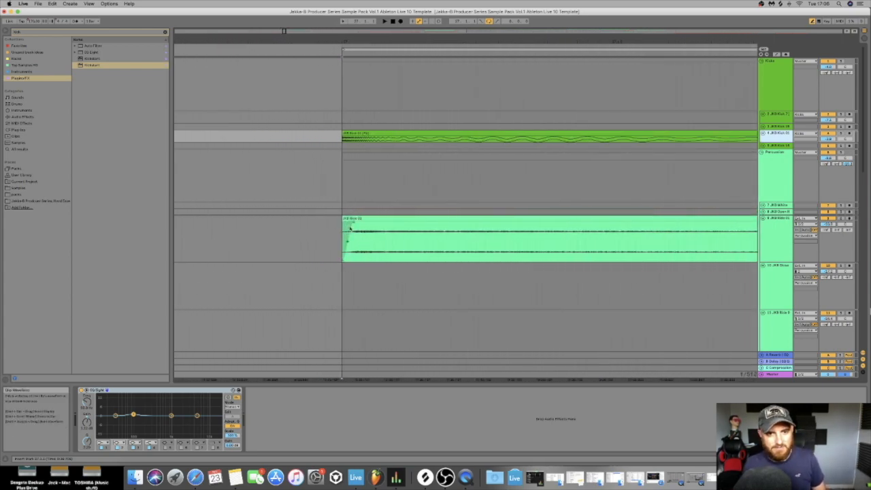
{"action": "left_click", "coordinate": [354, 224]}
{"action": "mouse_move", "coordinate": [352, 223]}
{"action": "left_mouse_down"}
{"action": "mouse_move", "coordinate": [342, 223]}
{"action": "mouse_move", "coordinate": [360, 223]}
{"action": "left_mouse_up"}
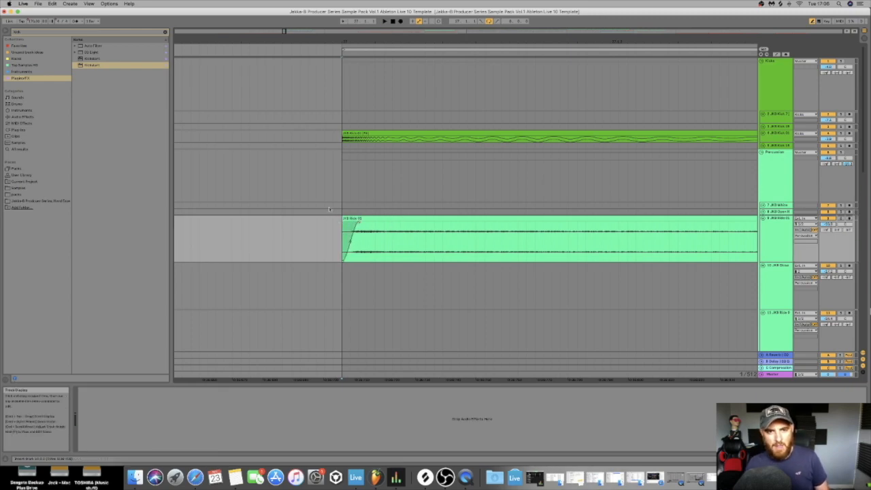
{"action": "left_click", "coordinate": [343, 207]}
{"action": "scroll", "coordinate": [357, 234], "scroll_direction": "down", "scroll_amount": 5}
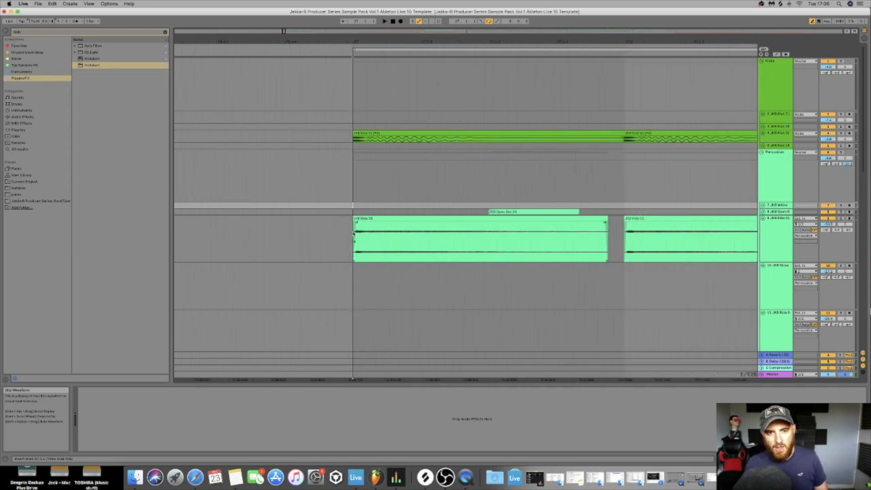
{"action": "left_click", "coordinate": [356, 223]}
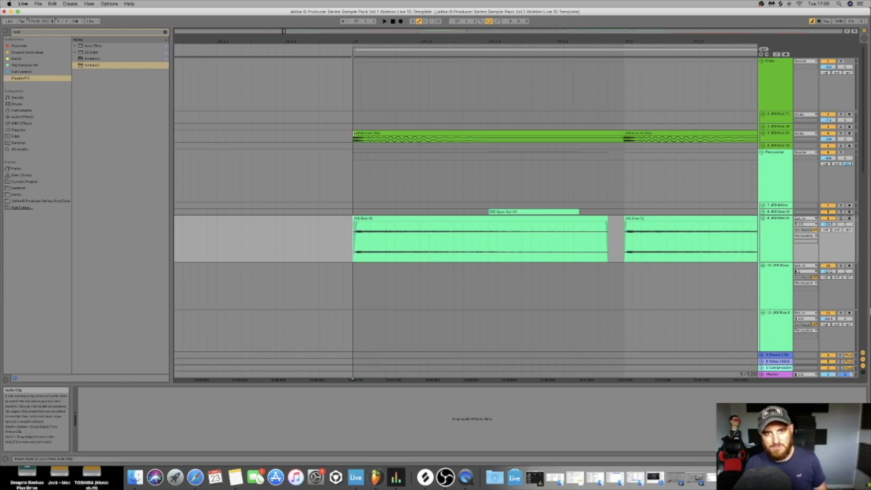
Examine the first open hat and ride clips at the start of the drop, and fold the Percussion group
{"action": "scroll", "coordinate": [522, 217], "scroll_direction": "down", "scroll_amount": 5}
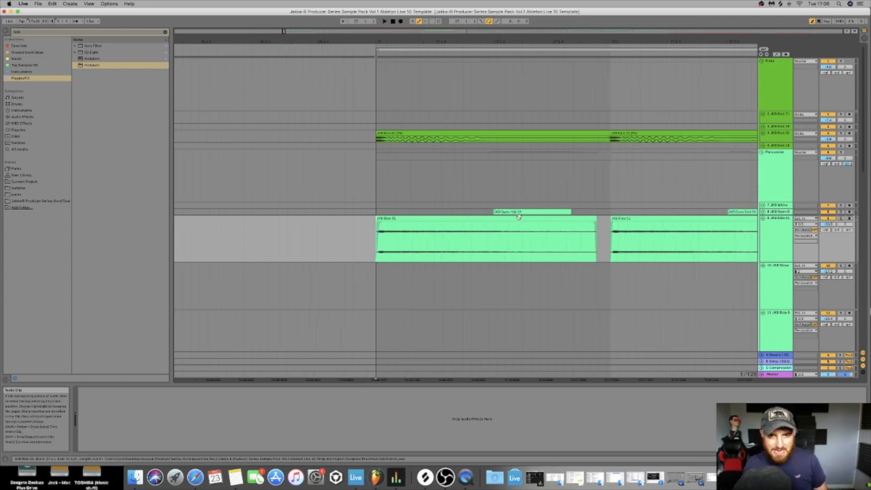
{"action": "left_click_drag", "start_coordinate": [405, 213], "coordinate": [480, 214]}
{"action": "left_click", "coordinate": [409, 213]}
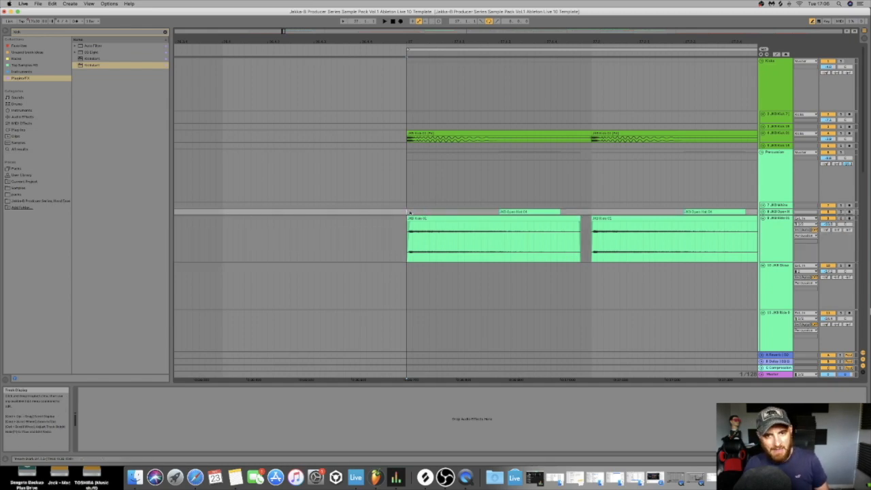
{"action": "left_click", "coordinate": [417, 228]}
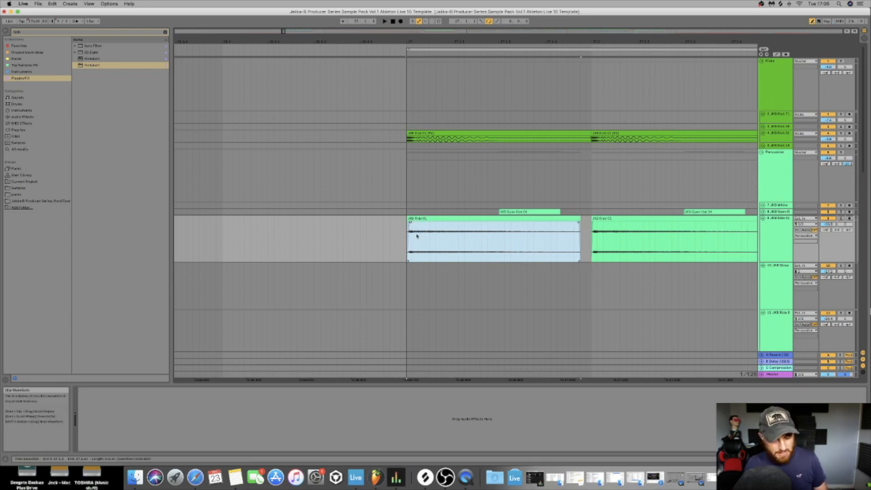
{"action": "scroll", "coordinate": [417, 234], "scroll_direction": "down", "scroll_amount": 2}
{"action": "scroll", "coordinate": [422, 238], "scroll_direction": "down", "scroll_amount": 3}
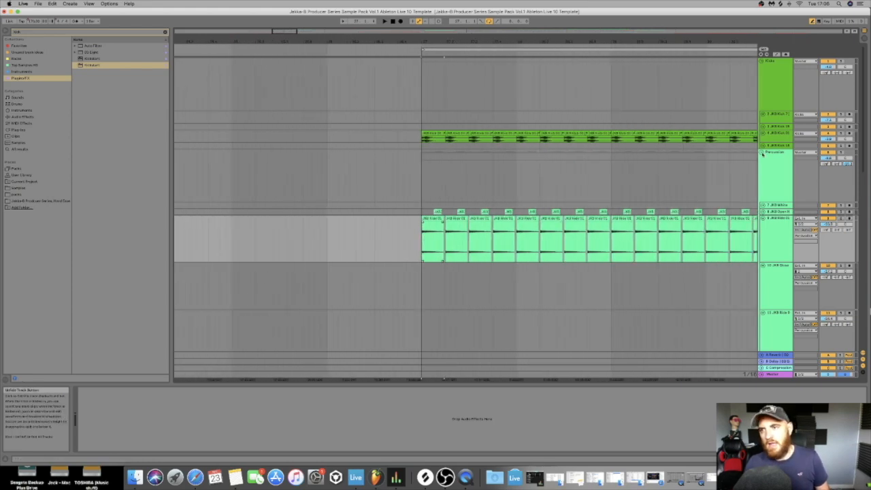
{"action": "left_click", "coordinate": [761, 152]}
Play back the second lead synth loop section before the Psy Drop and view its track's effect chain
{"action": "scroll", "coordinate": [733, 180], "scroll_direction": "right", "scroll_amount": 15}
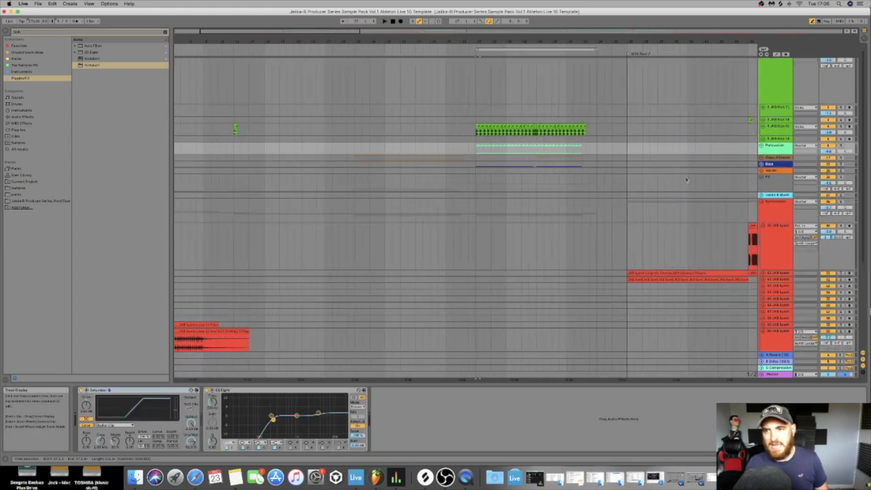
{"action": "scroll", "coordinate": [539, 199], "scroll_direction": "right", "scroll_amount": 10}
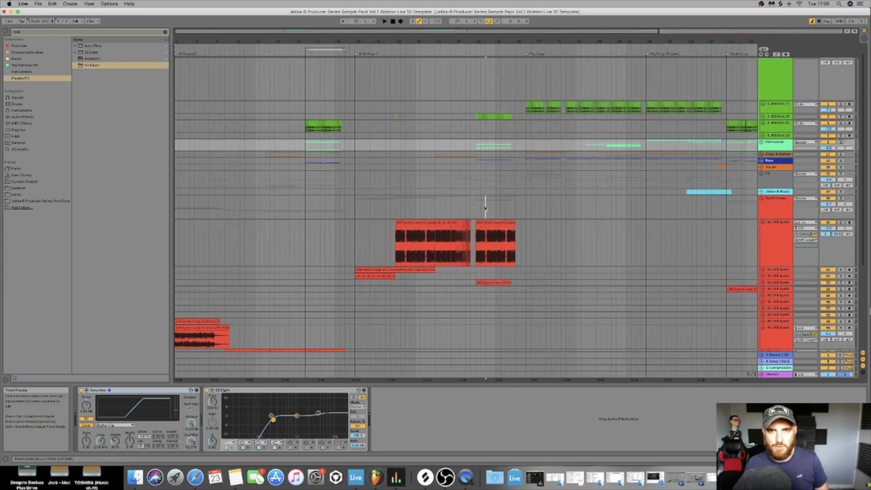
{"action": "left_click", "coordinate": [485, 208]}
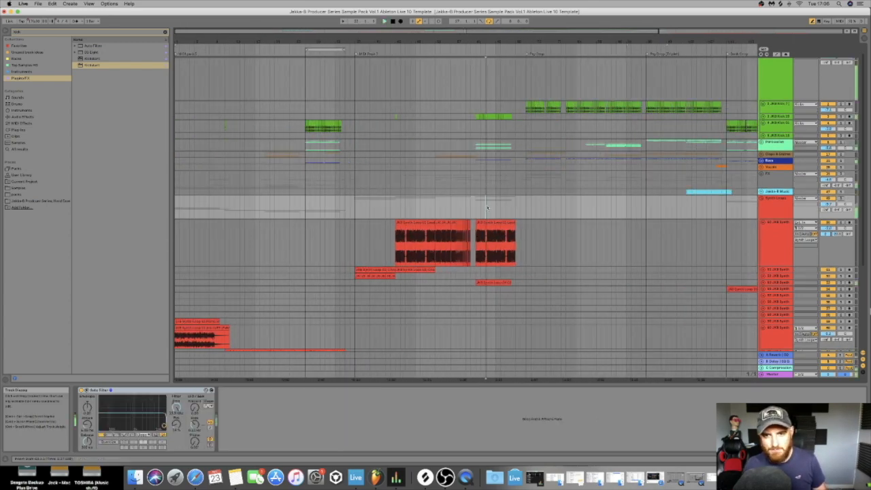
{"action": "key", "text": "space"}
{"action": "left_click", "coordinate": [779, 239]}
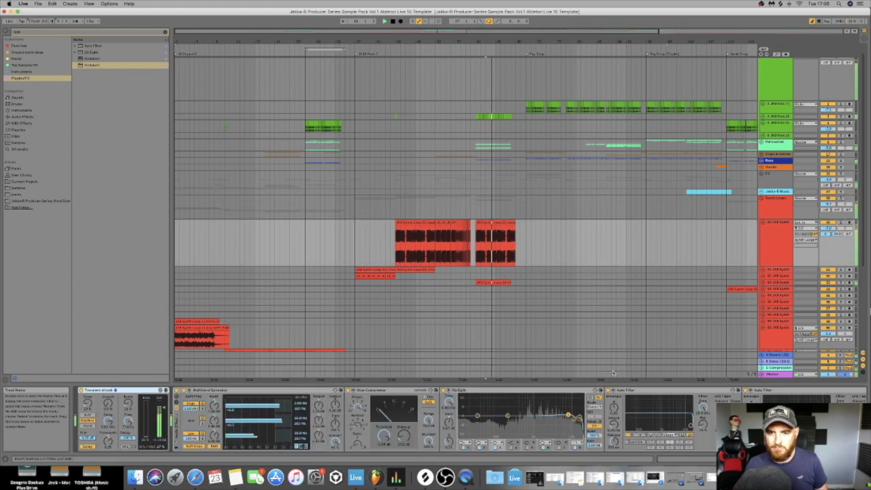
{"action": "scroll", "coordinate": [519, 422], "scroll_direction": "right", "scroll_amount": 3}
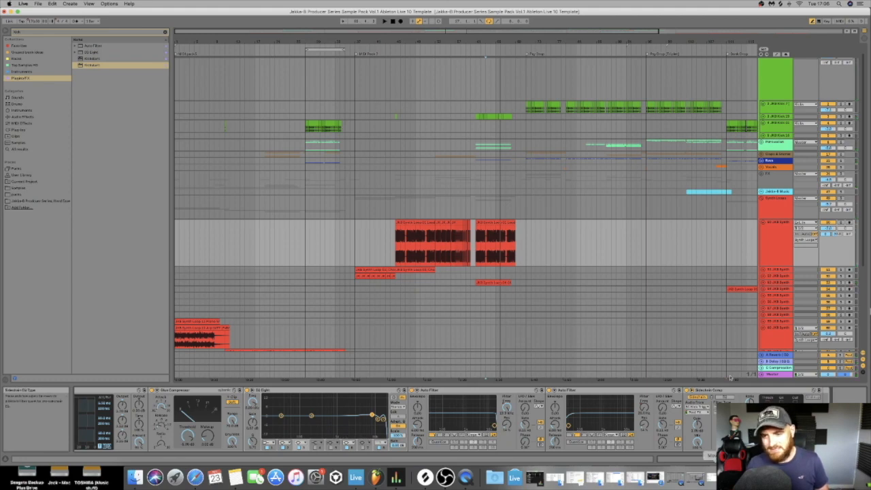
Play back the start of the Dark Drop and view the effect chain of its synth loop track
{"action": "scroll", "coordinate": [602, 239], "scroll_direction": "right", "scroll_amount": 5}
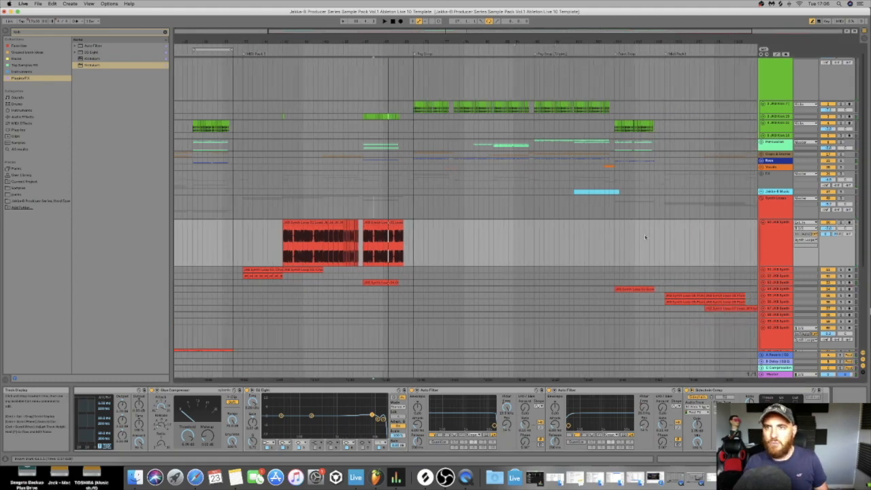
{"action": "scroll", "coordinate": [645, 237], "scroll_direction": "right", "scroll_amount": 1}
{"action": "left_click", "coordinate": [608, 239]}
{"action": "key", "text": "space"}
{"action": "left_click", "coordinate": [777, 289]}
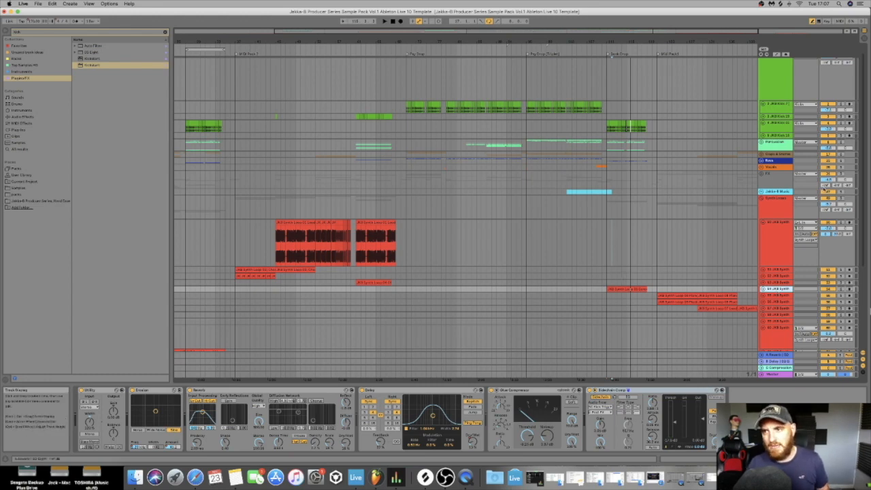
Unfold the Bass group to show its individual tracks
{"action": "left_click", "coordinate": [764, 143]}
{"action": "left_click", "coordinate": [762, 143]}
{"action": "left_click", "coordinate": [761, 143]}
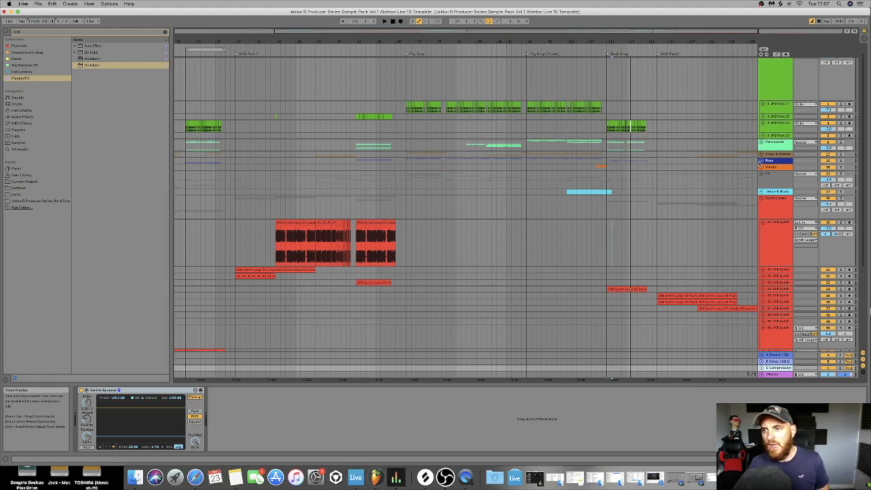
{"action": "left_click", "coordinate": [762, 161]}
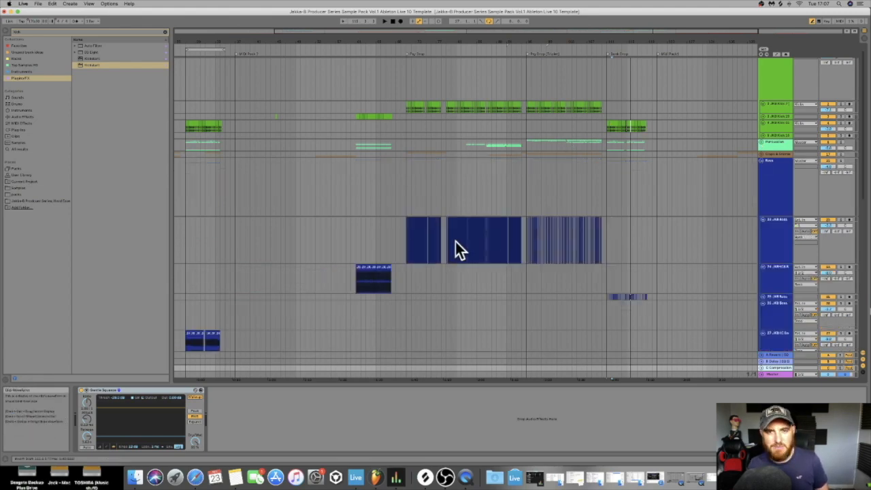
Play back a close-up part of the Psy Drop bass pattern from the middle of the section
{"action": "scroll", "coordinate": [456, 242], "scroll_direction": "up", "scroll_amount": 10}
{"action": "scroll", "coordinate": [456, 242], "scroll_direction": "up", "scroll_amount": 3}
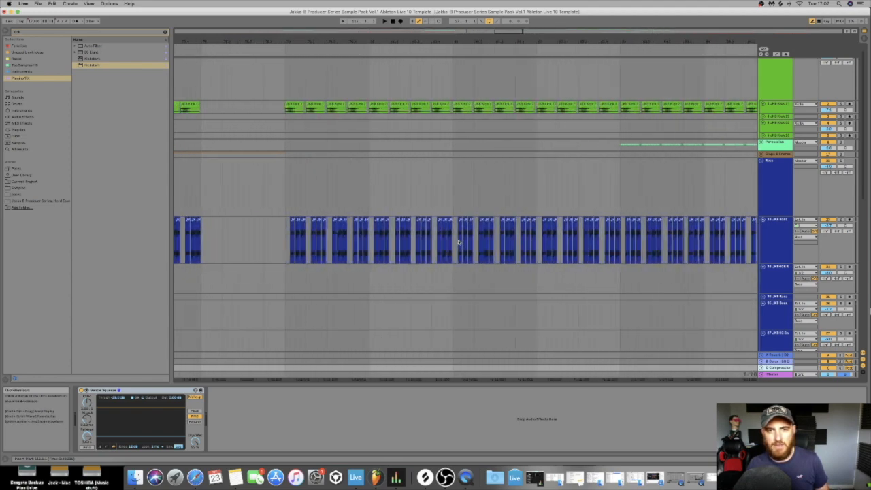
{"action": "left_click", "coordinate": [446, 198]}
{"action": "key", "text": "space"}
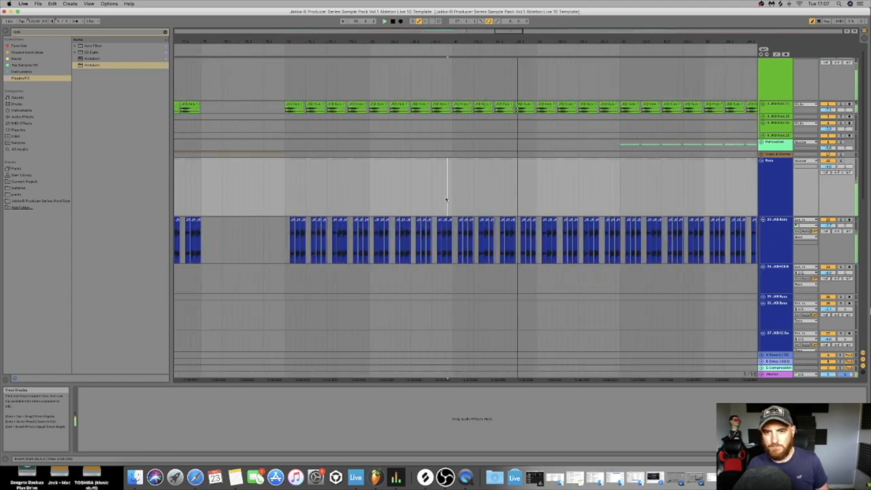
Inspect the sample of a Psy Drop bass one-shot clip and its placement after the kick
{"action": "scroll", "coordinate": [452, 217], "scroll_direction": "up", "scroll_amount": 3}
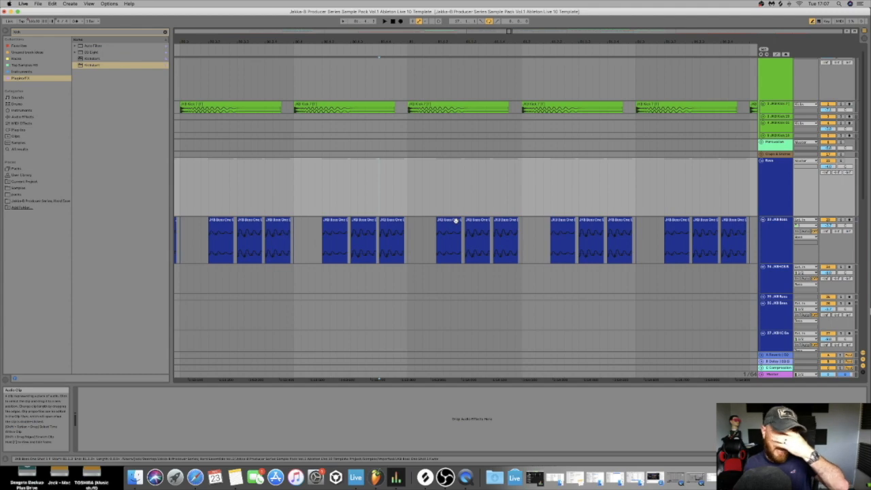
{"action": "left_click", "coordinate": [446, 222]}
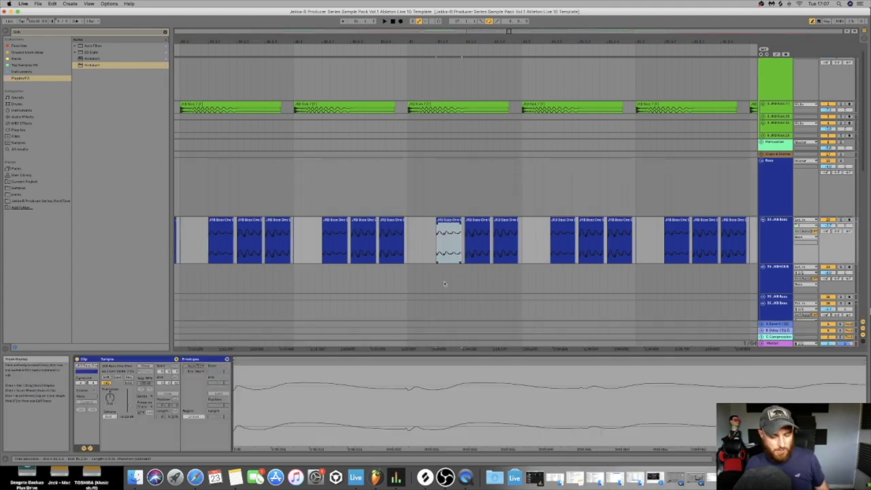
{"action": "left_click", "coordinate": [412, 202]}
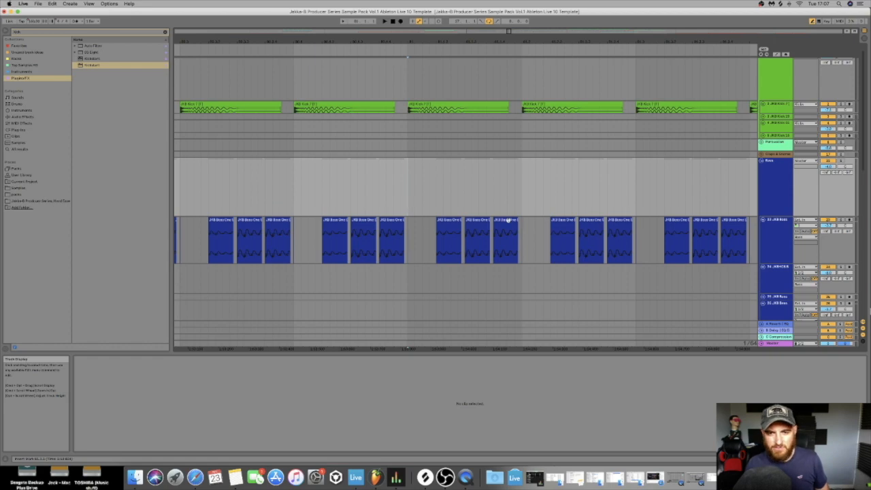
{"action": "left_click", "coordinate": [440, 225]}
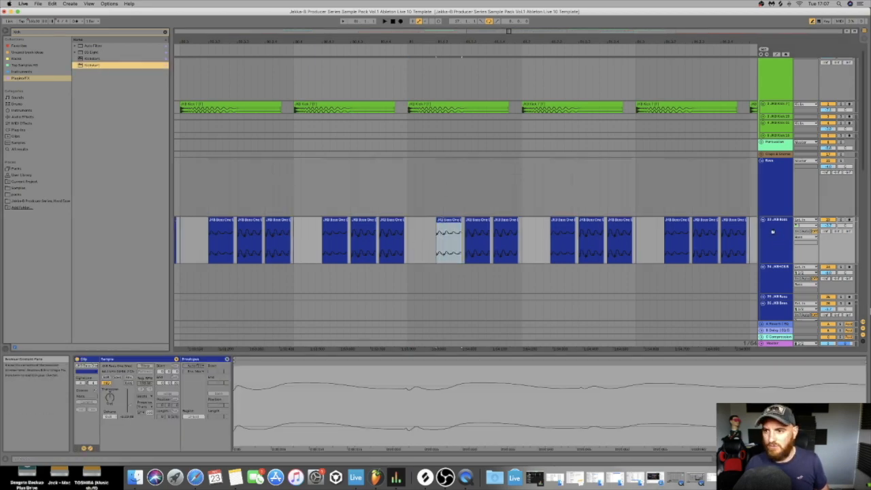
Shift the Kickstart waveform on the Psy Drop bass track right and left during playback, and set its mix to 93%
{"action": "left_click", "coordinate": [772, 232]}
{"action": "key", "text": "space"}
{"action": "left_click", "coordinate": [569, 229]}
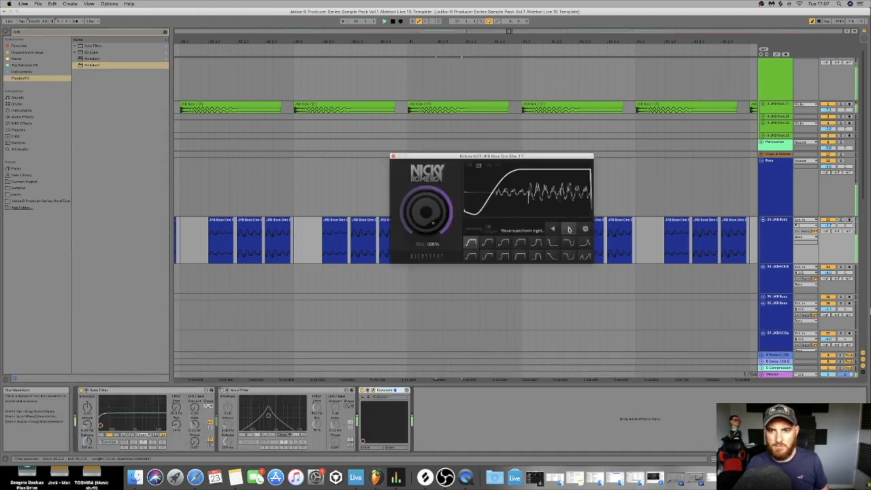
{"action": "left_click", "coordinate": [553, 229]}
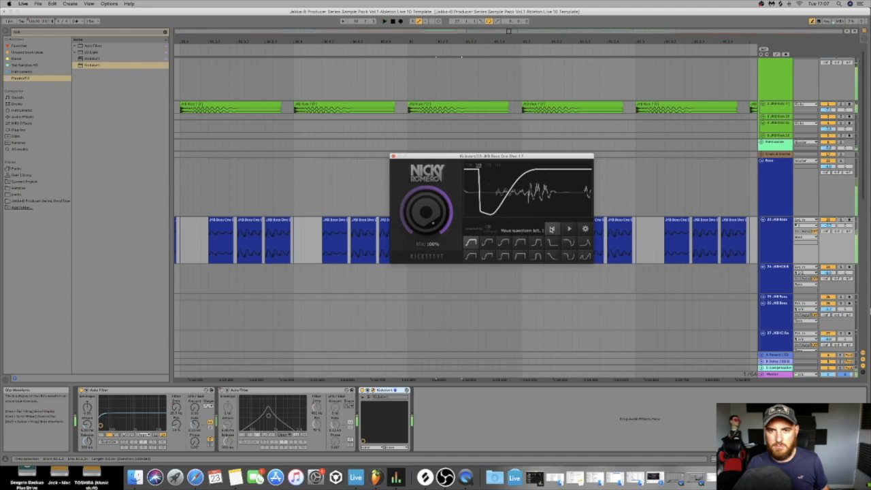
{"action": "left_click_drag", "start_coordinate": [435, 217], "coordinate": [434, 221]}
{"action": "key", "text": "space"}
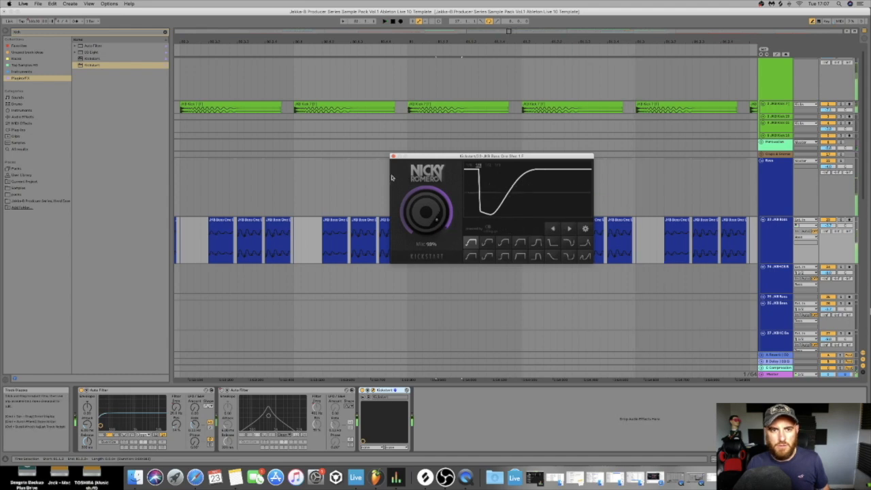
{"action": "left_click", "coordinate": [394, 156]}
Play back the Psy Drop bass with Kickstart applied and examine a one-shot clip's position between two kicks
{"action": "scroll", "coordinate": [380, 246], "scroll_direction": "down", "scroll_amount": 4, "text": "super"}
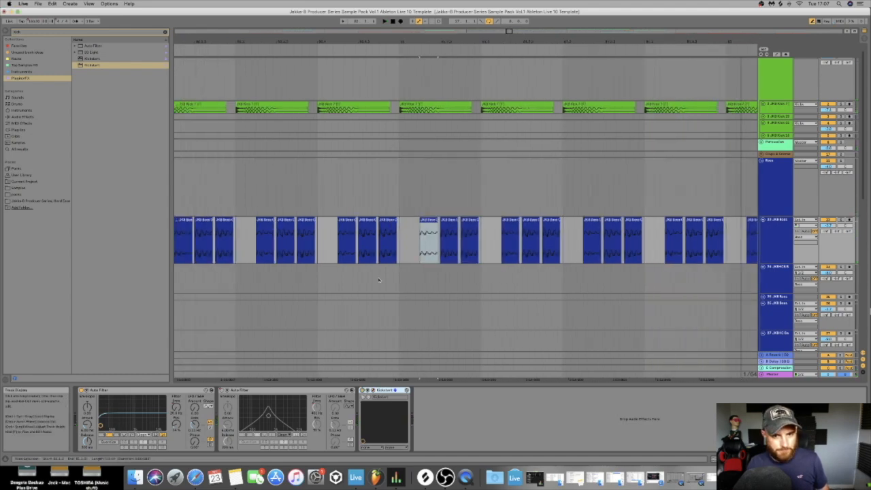
{"action": "left_click", "coordinate": [395, 239]}
{"action": "key", "text": "space"}
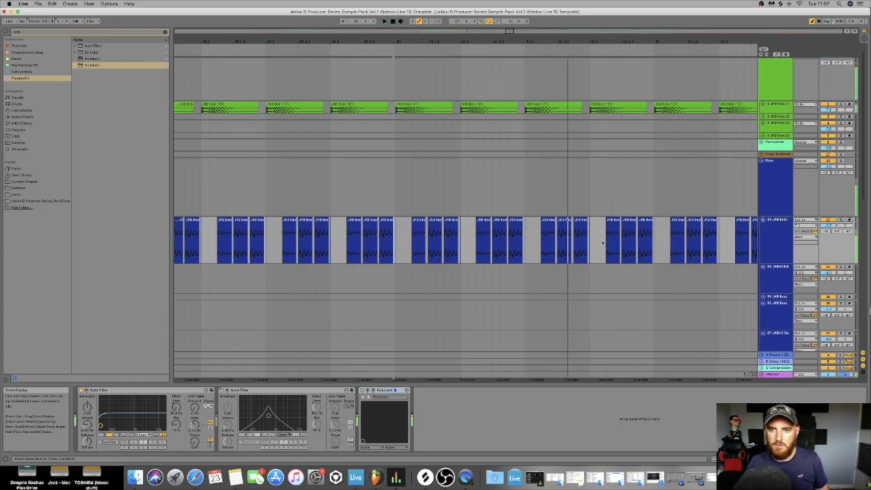
{"action": "scroll", "coordinate": [479, 263], "scroll_direction": "down", "scroll_amount": 6, "text": "super"}
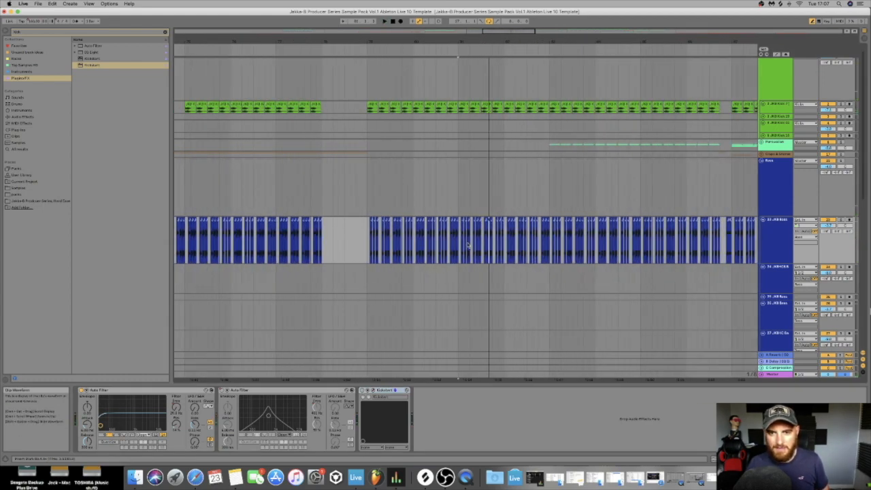
{"action": "scroll", "coordinate": [467, 245], "scroll_direction": "up", "scroll_amount": 6, "text": "super"}
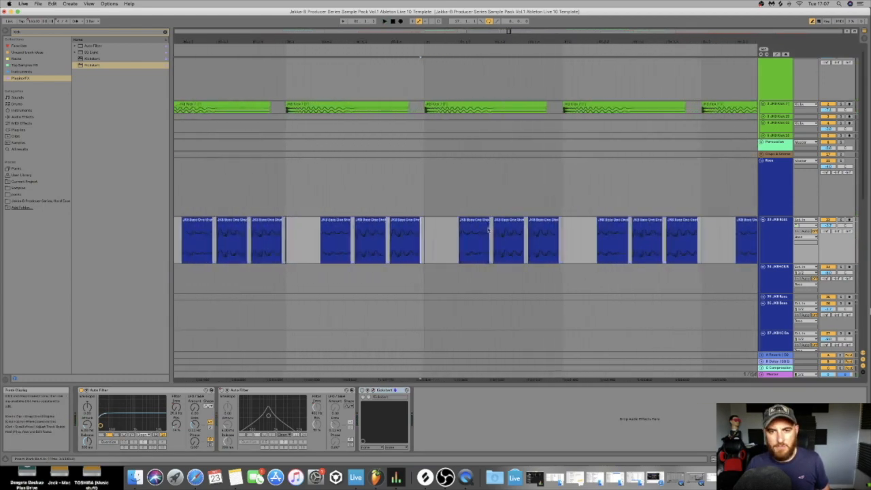
{"action": "left_click", "coordinate": [466, 220]}
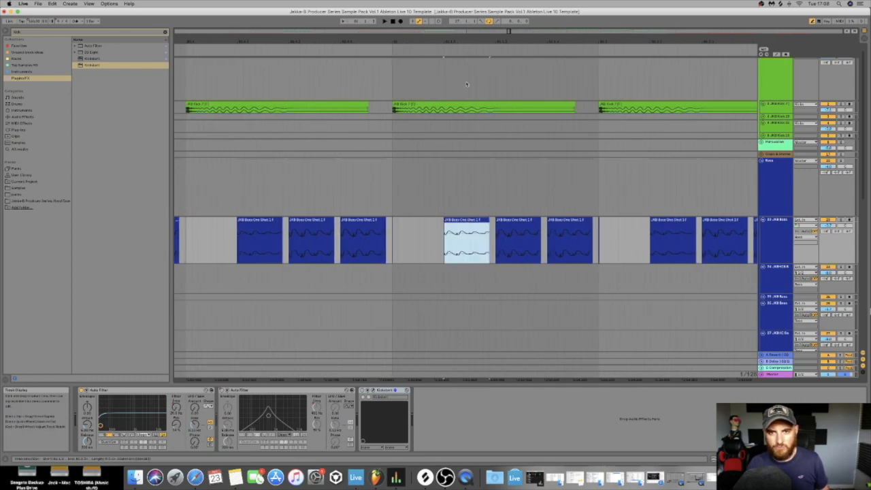
View the lead synth loop's effect chain again and play back its second section from the start
{"action": "scroll", "coordinate": [489, 102], "scroll_direction": "down", "scroll_amount": 8, "text": "super"}
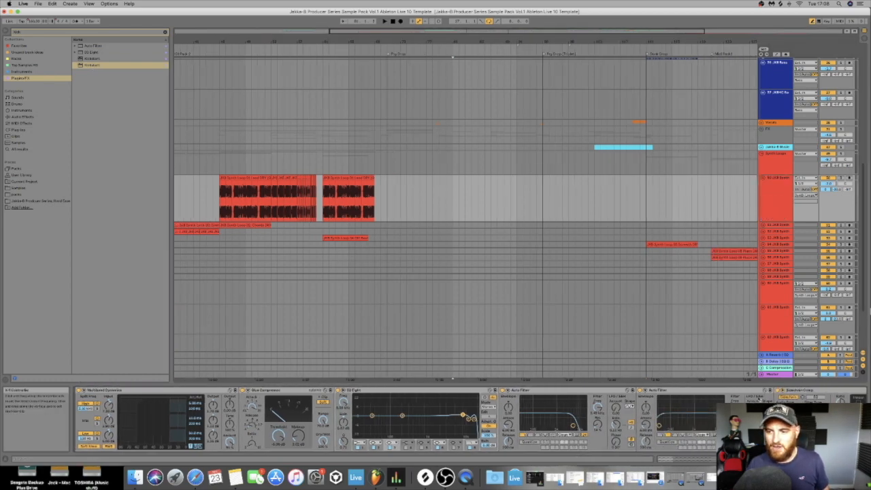
{"action": "scroll", "coordinate": [544, 415], "scroll_direction": "right", "scroll_amount": 3}
{"action": "left_click", "coordinate": [324, 213]}
{"action": "key", "text": "space"}
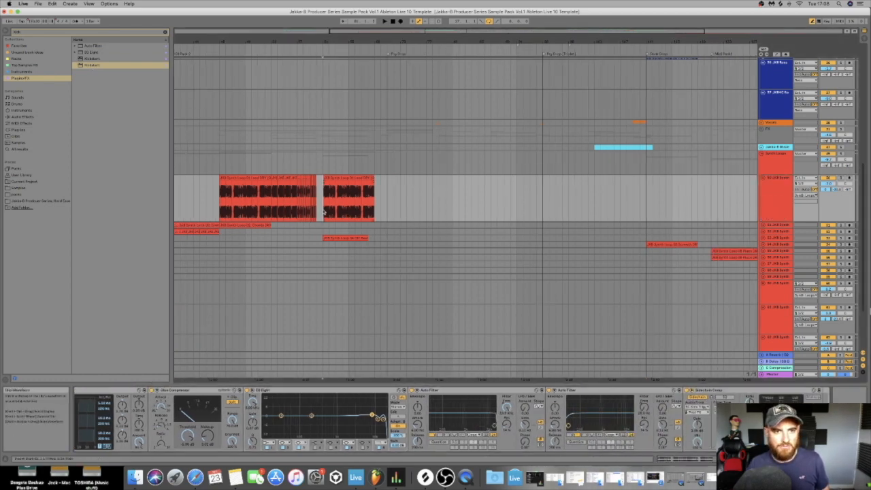
{"action": "key", "text": "space"}
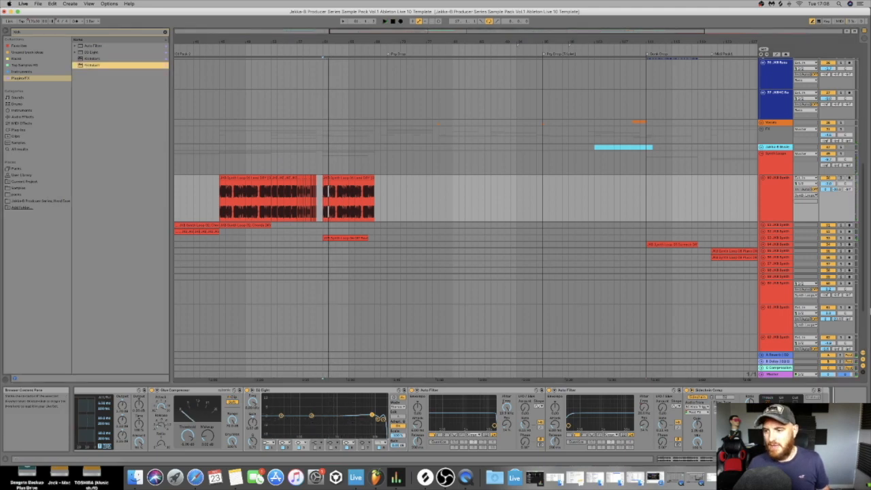
Add Kickstart after the Sidechain Comp on the lead synth loop track and play the section through it
{"action": "left_click_drag", "start_coordinate": [92, 66], "coordinate": [810, 422]}
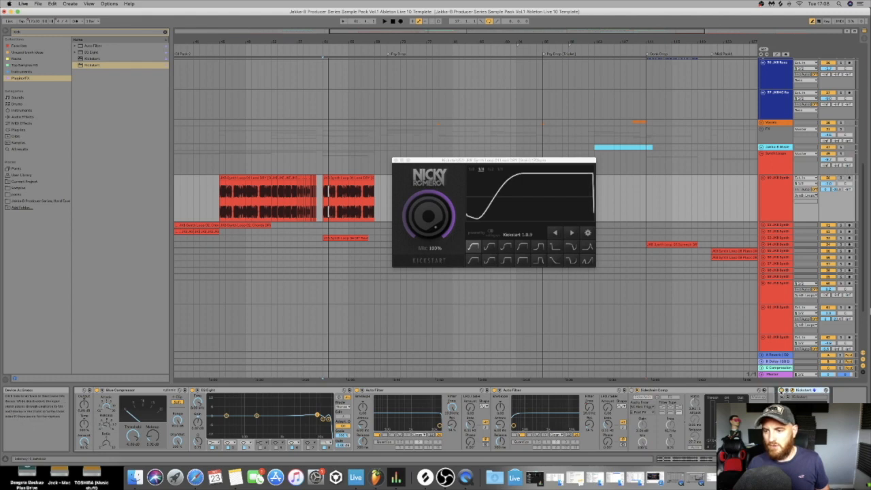
{"action": "key", "text": "space"}
{"action": "left_click", "coordinate": [399, 163]}
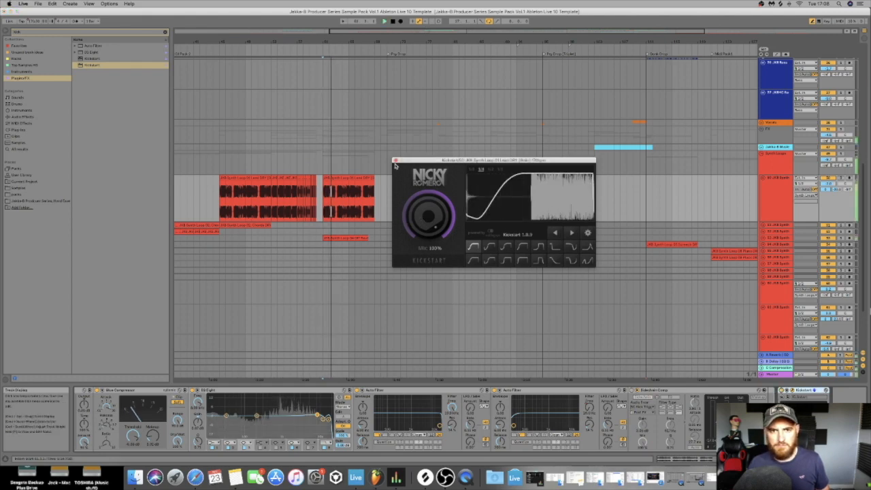
{"action": "key", "text": "space"}
{"action": "key", "text": "space"}
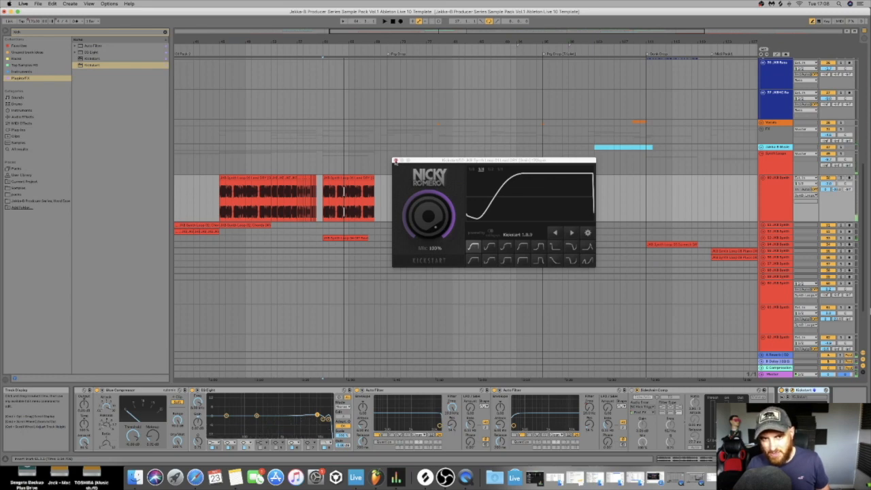
Move the Kickstart window off the centre of the arrangement and switch the lead synth loop's Sidechain Comp back on
{"action": "left_click_drag", "start_coordinate": [494, 165], "coordinate": [463, 143]}
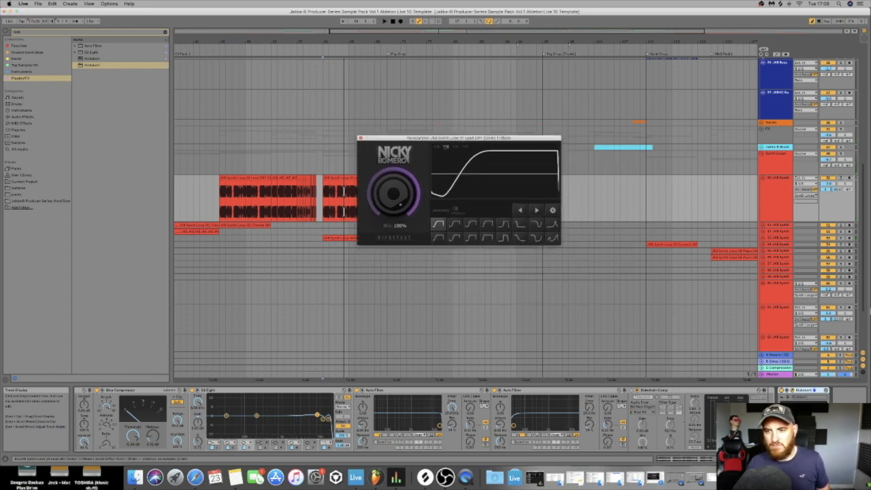
{"action": "left_click", "coordinate": [632, 391]}
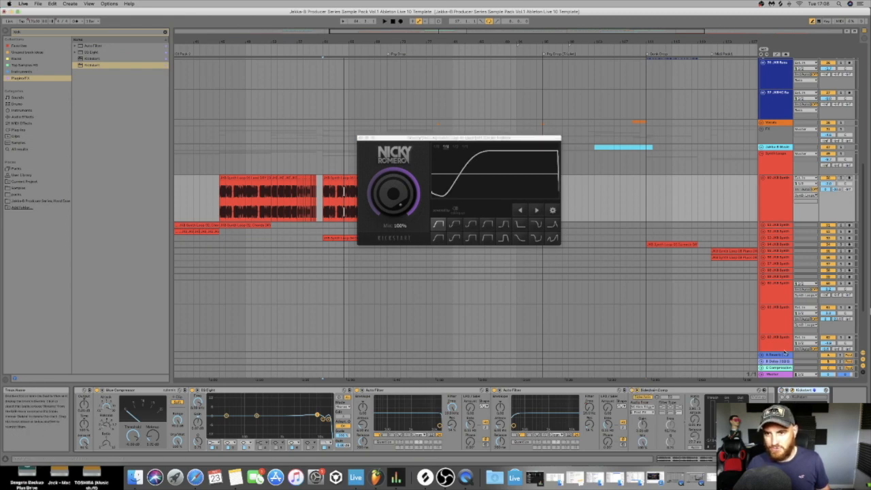
Examine the Reverb and EQ Eight on the reverb return track and the Delay and EQ Eight on the delay return track
{"action": "scroll", "coordinate": [357, 320], "scroll_direction": "down", "scroll_amount": 3}
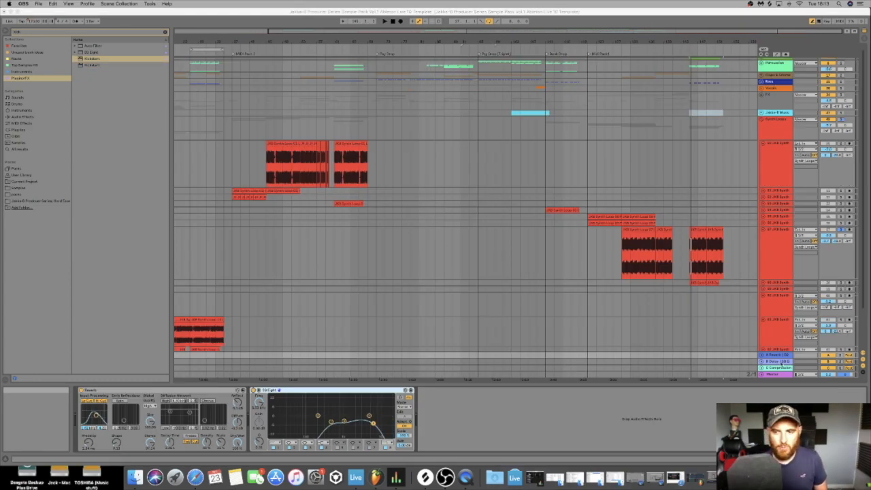
{"action": "left_click", "coordinate": [782, 363]}
{"action": "left_click", "coordinate": [777, 356]}
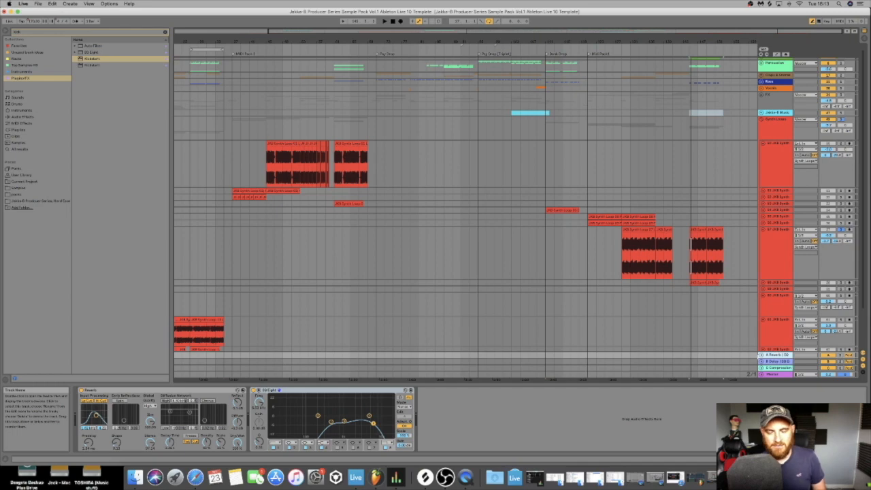
{"action": "left_click", "coordinate": [778, 361]}
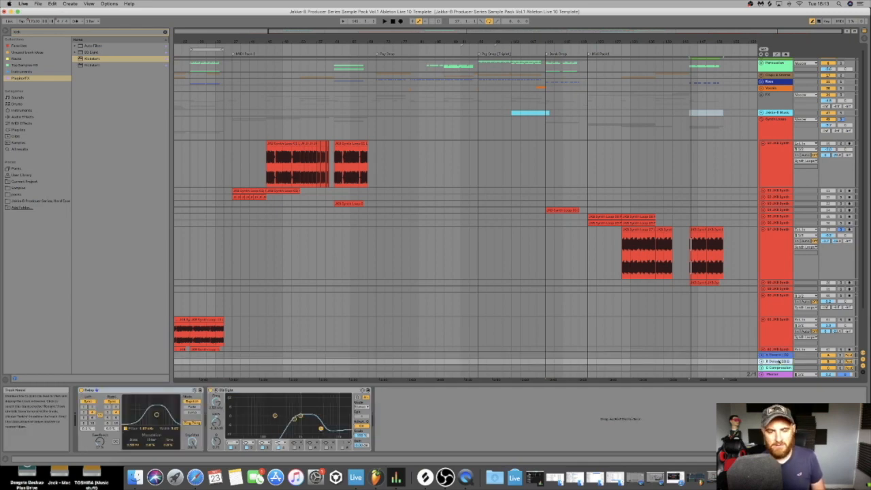
{"action": "left_click", "coordinate": [777, 356]}
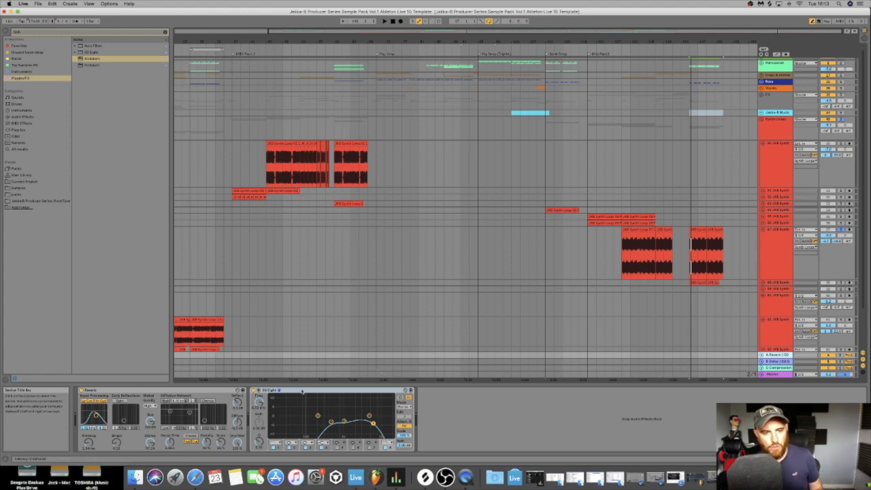
{"action": "left_click", "coordinate": [157, 393]}
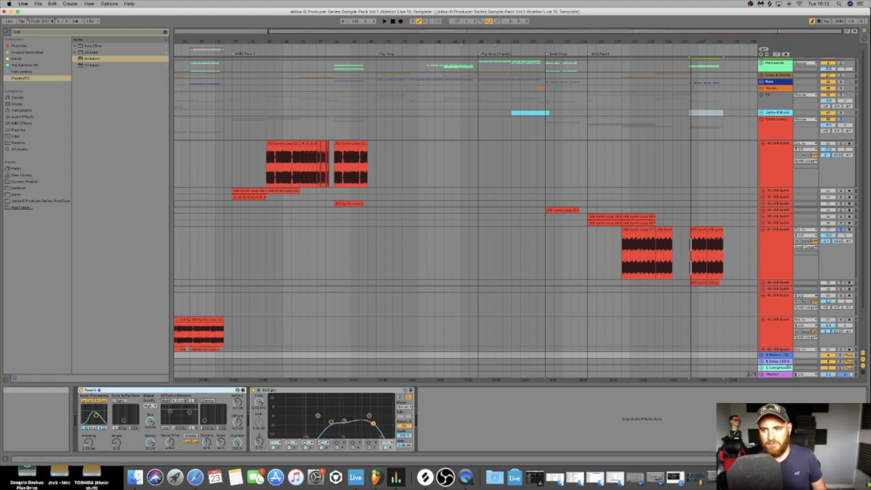
{"action": "left_click", "coordinate": [782, 355]}
{"action": "left_click", "coordinate": [778, 361]}
{"action": "left_click", "coordinate": [777, 356]}
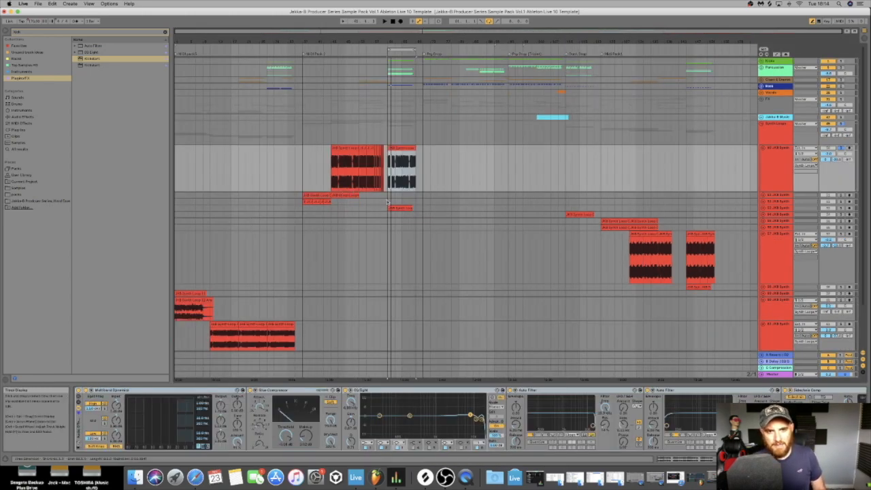
View the lead synth loop's second section up close and review the reverb and delay returns' device chains again
{"action": "scroll", "coordinate": [388, 202], "scroll_direction": "up", "scroll_amount": 6}
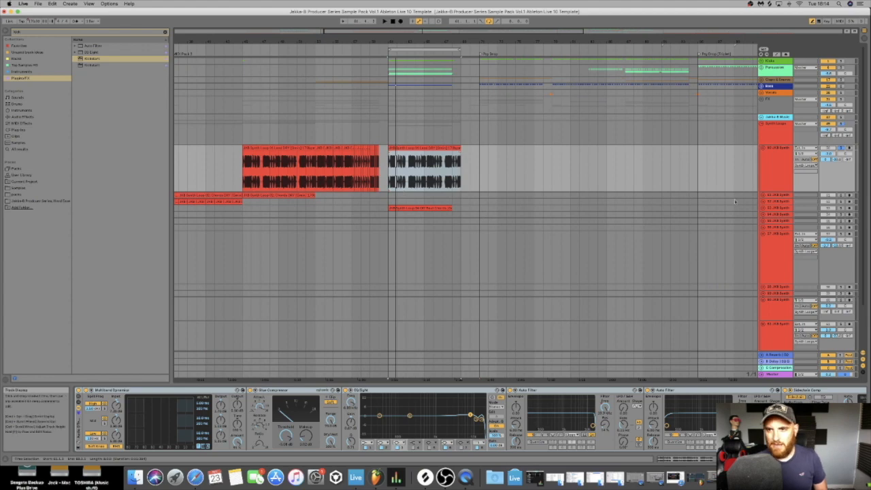
{"action": "left_click", "coordinate": [778, 356]}
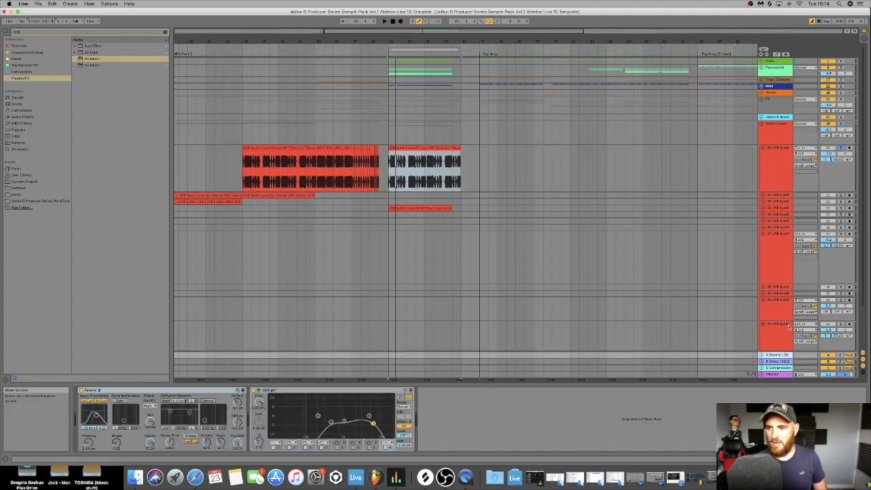
{"action": "left_click", "coordinate": [776, 361]}
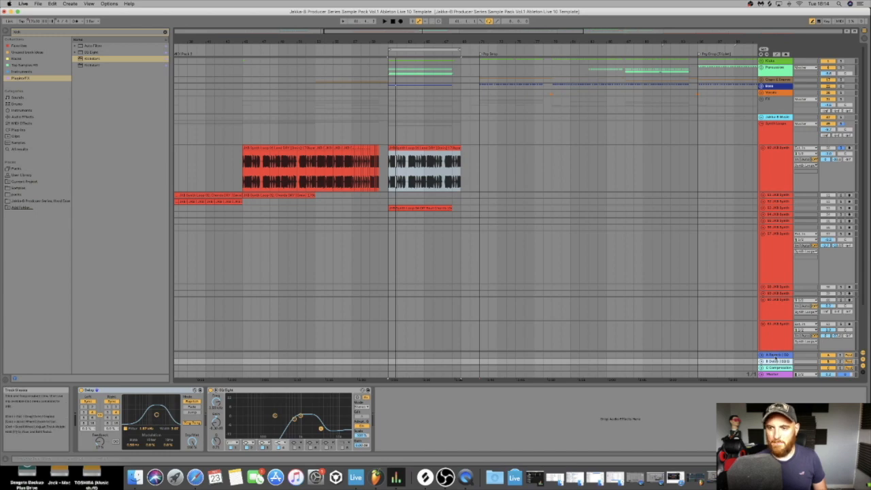
{"action": "left_click", "coordinate": [777, 354]}
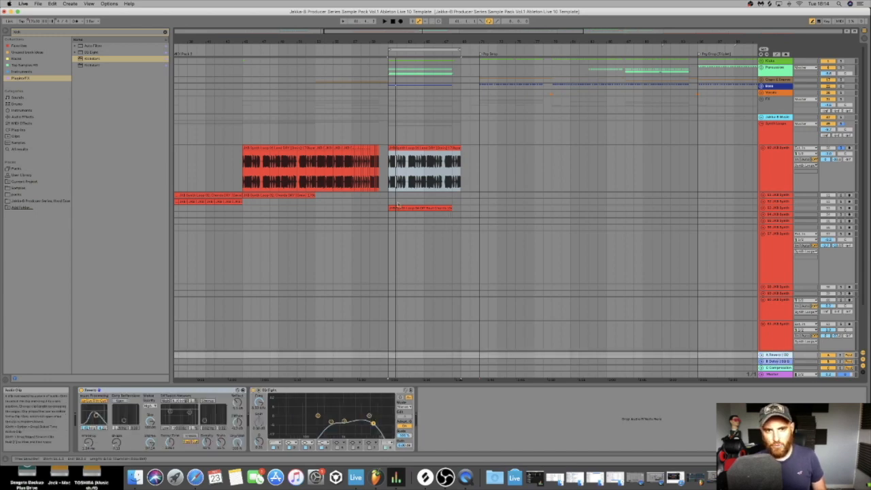
Play the lead synth loop's second section from its start while toggling the reverb return track on and off
{"action": "left_click", "coordinate": [392, 197]}
{"action": "left_click", "coordinate": [828, 356]}
{"action": "key", "text": "space"}
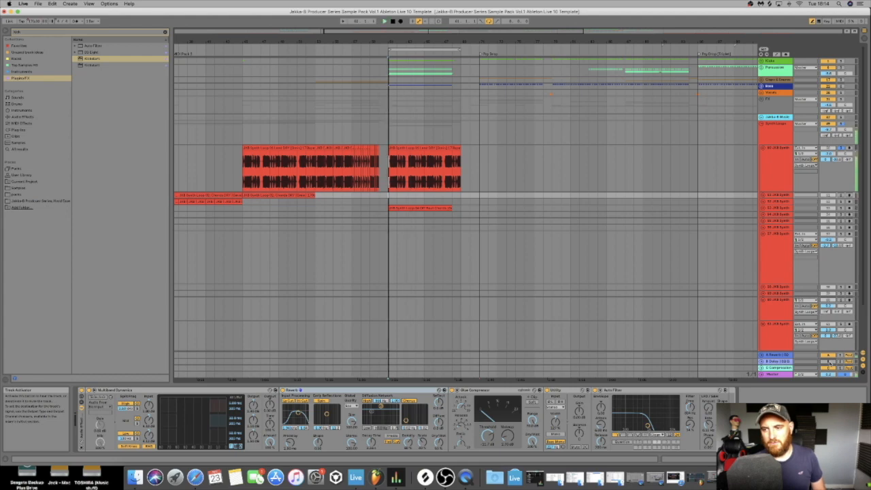
Play the section and compare the reverb return with its EQ Eight switched off and on, leaving it on
{"action": "left_click", "coordinate": [776, 355]}
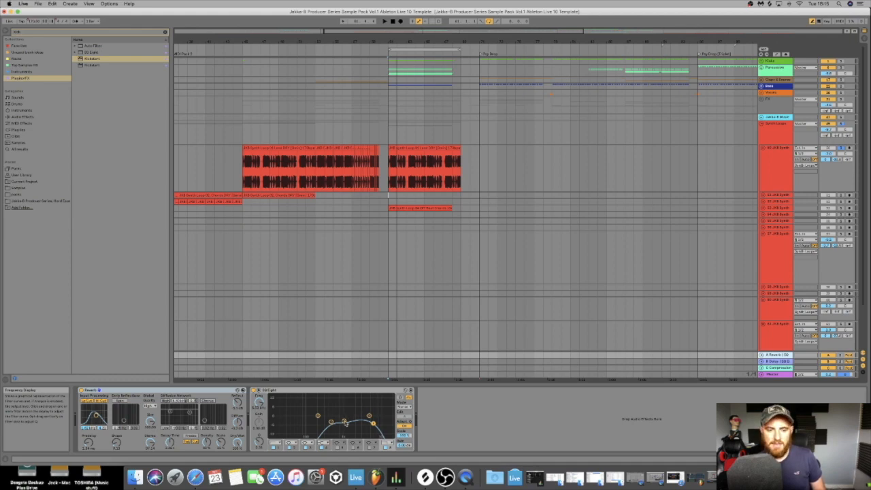
{"action": "key", "text": "space"}
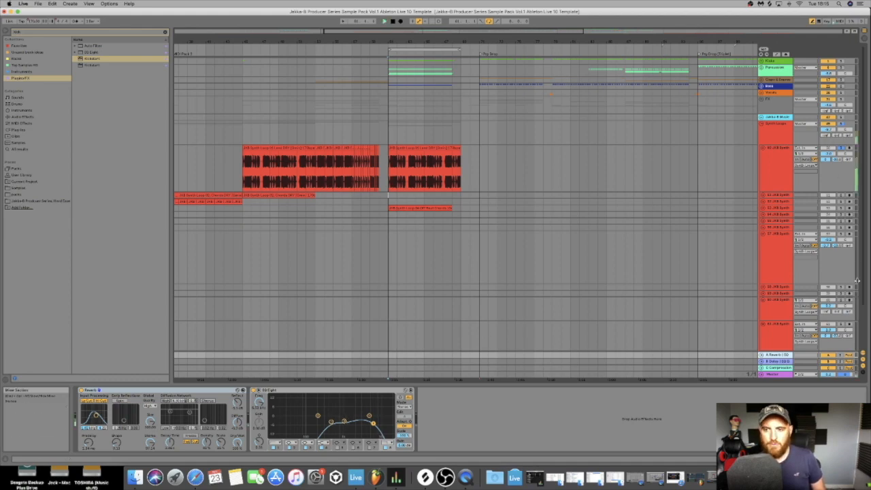
{"action": "left_click", "coordinate": [253, 391]}
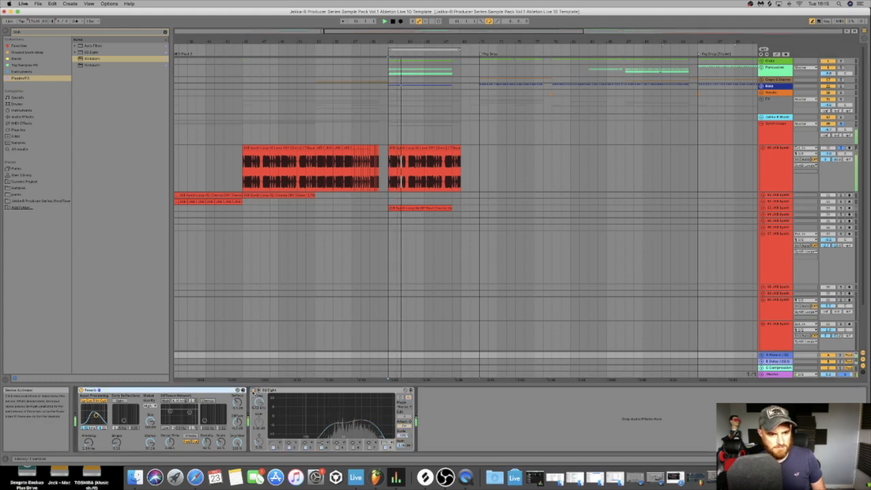
{"action": "left_click", "coordinate": [253, 390]}
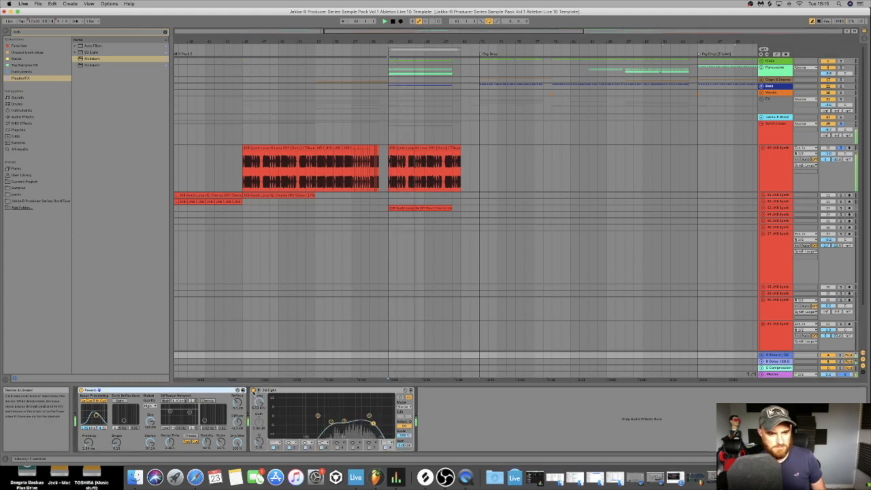
{"action": "left_click", "coordinate": [254, 391]}
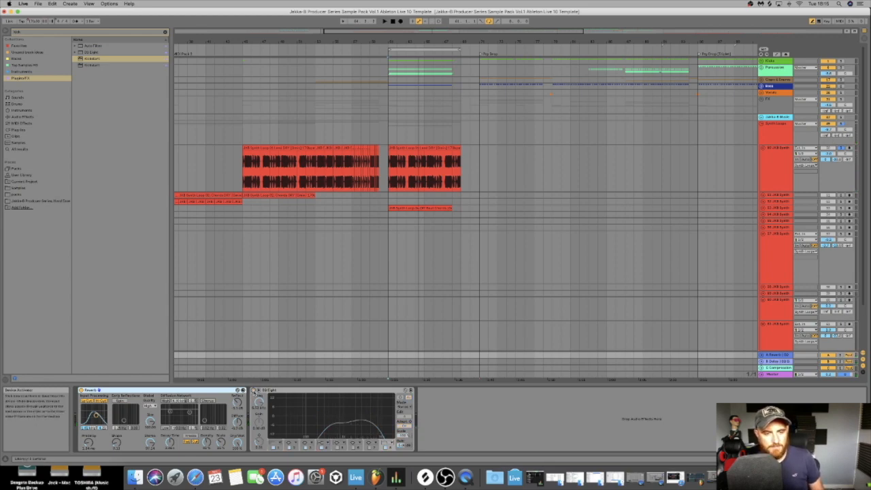
{"action": "left_click", "coordinate": [253, 391]}
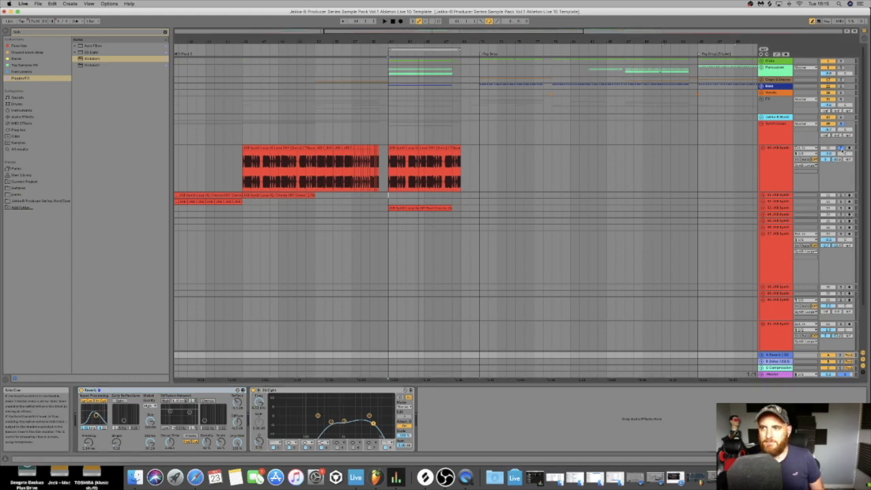
Play the section with the lead synth loop's solo off and compare the reverb return with and without its EQ Eight
{"action": "key", "text": "space"}
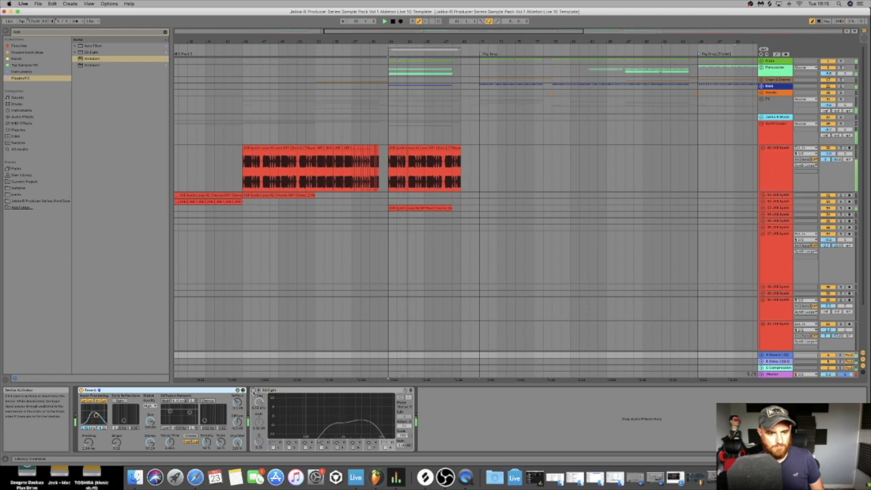
{"action": "left_click", "coordinate": [254, 390]}
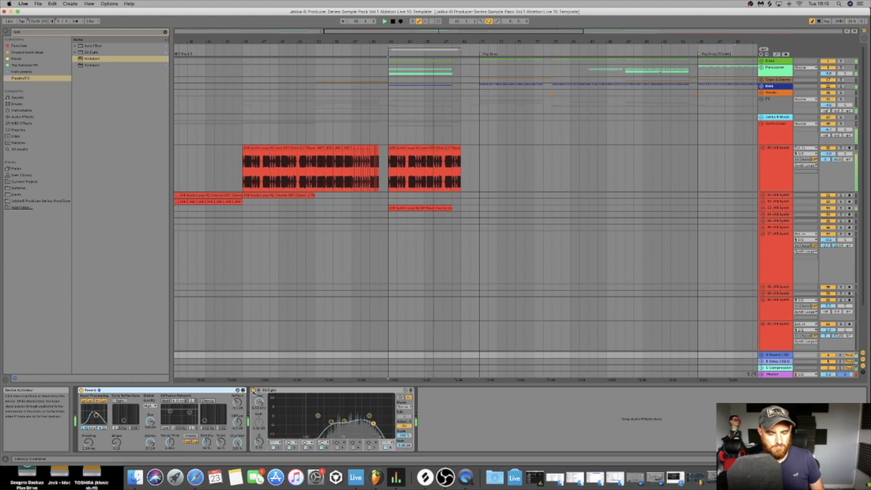
{"action": "left_click", "coordinate": [254, 391]}
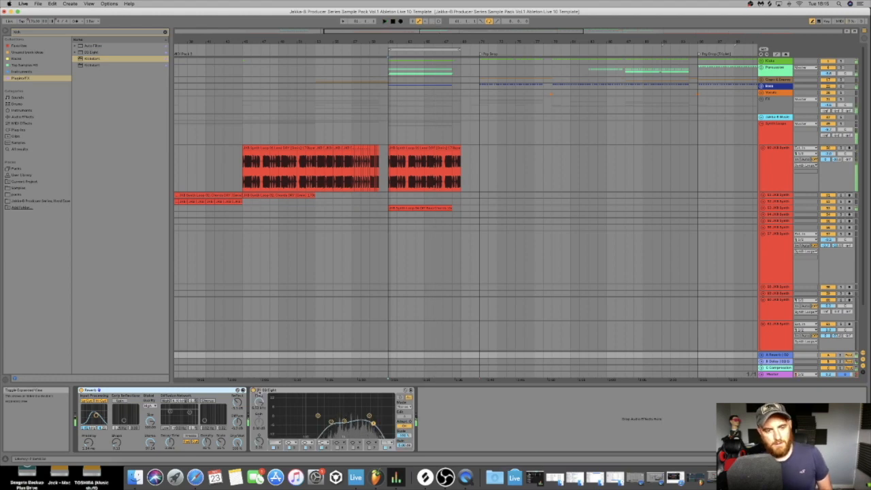
{"action": "left_click", "coordinate": [254, 390]}
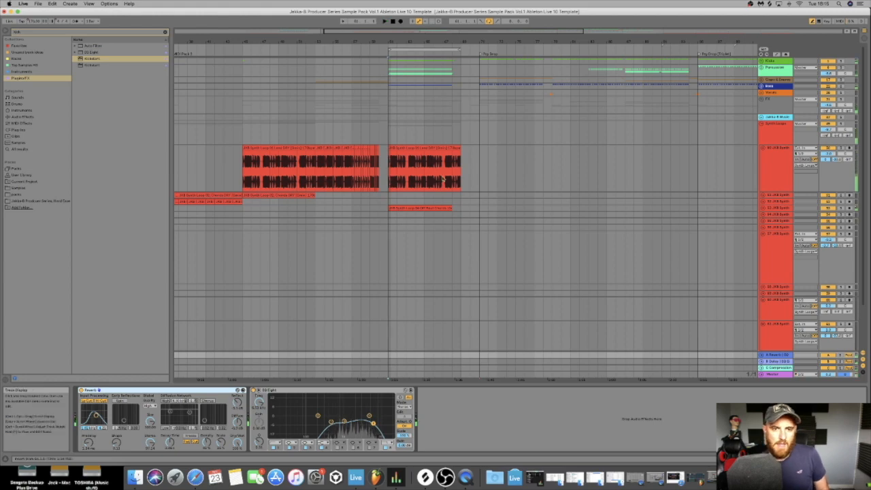
Play the soloed delay return with its EQ Eight bypassed and switch the EQ back on after stopping playback
{"action": "left_click", "coordinate": [782, 362]}
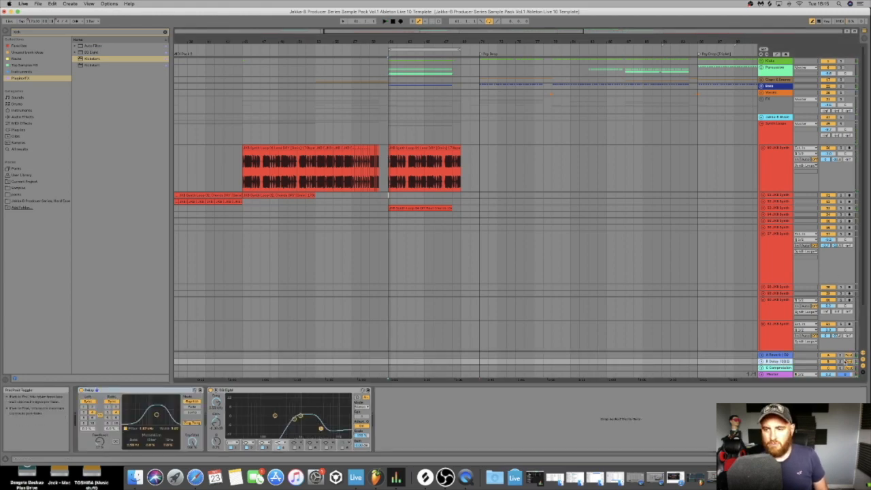
{"action": "key", "text": "space"}
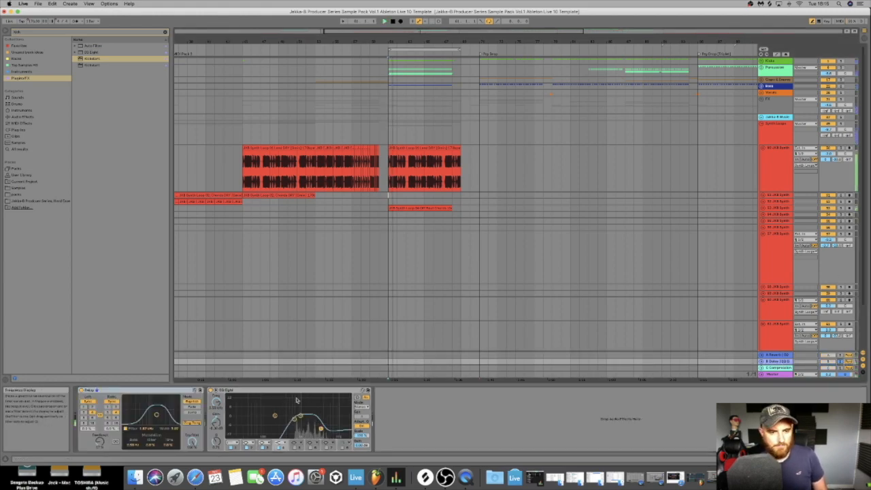
{"action": "left_click", "coordinate": [211, 391]}
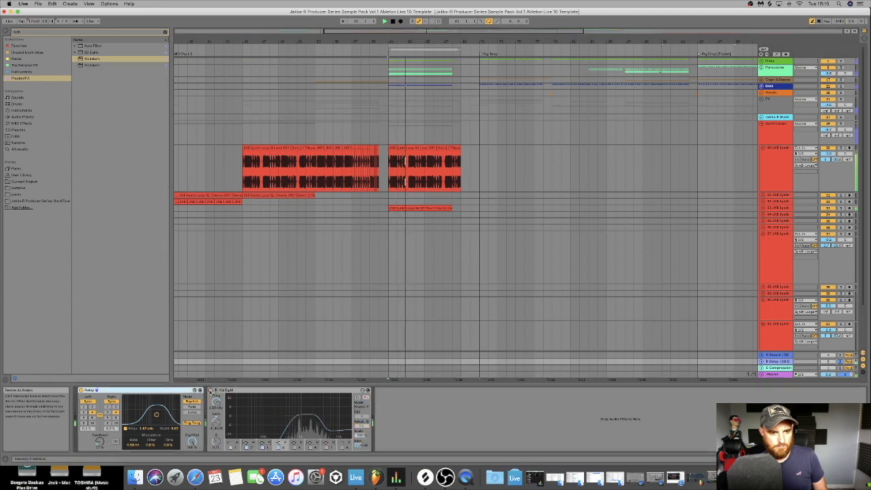
{"action": "key", "text": "space"}
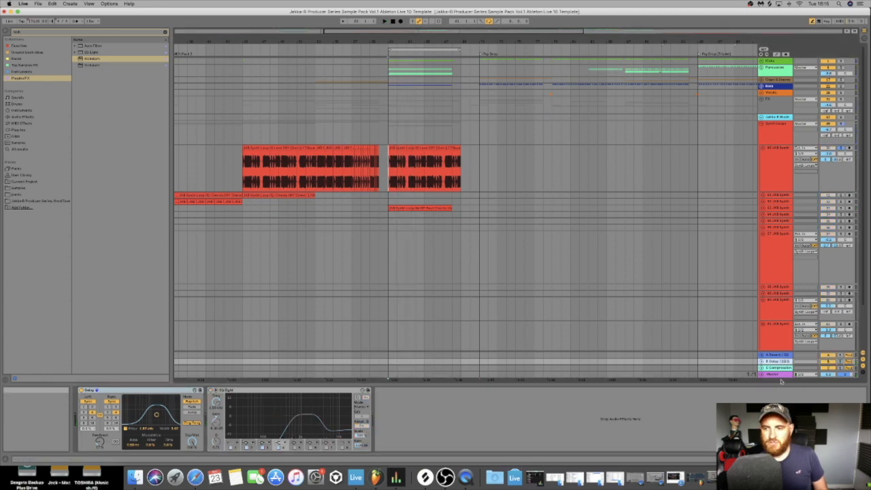
{"action": "left_click", "coordinate": [211, 390]}
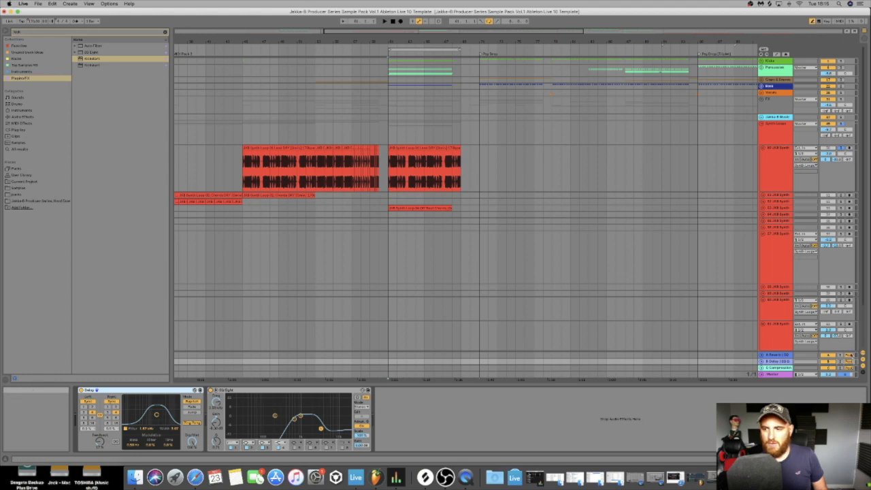
Replay the soloed delay return to compare its sound without and with the EQ Eight, leaving the EQ on
{"action": "key", "text": "space"}
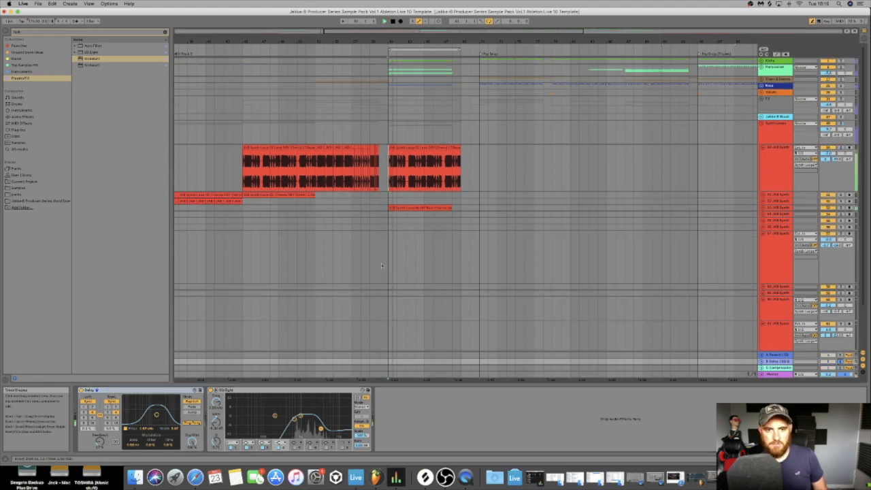
{"action": "left_click", "coordinate": [212, 391]}
{"action": "key", "text": "space"}
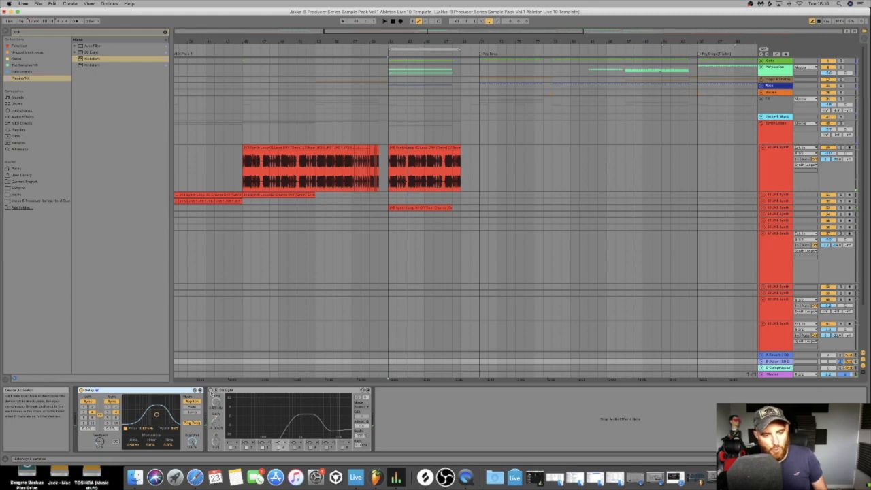
{"action": "left_click", "coordinate": [211, 391]}
{"action": "key", "text": "space"}
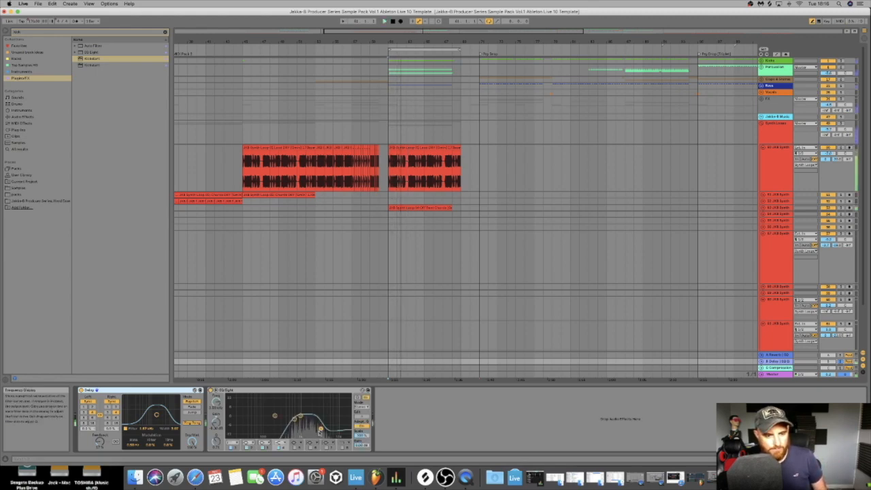
{"action": "key", "text": "space"}
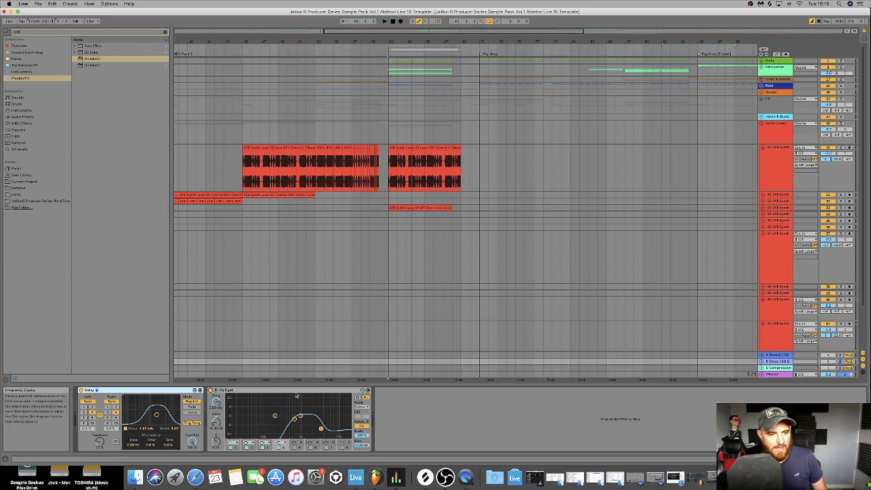
Review the EQ Eight on the delay and reverb returns and on the lead synth loop, including the latter's mode options
{"action": "left_click", "coordinate": [238, 391]}
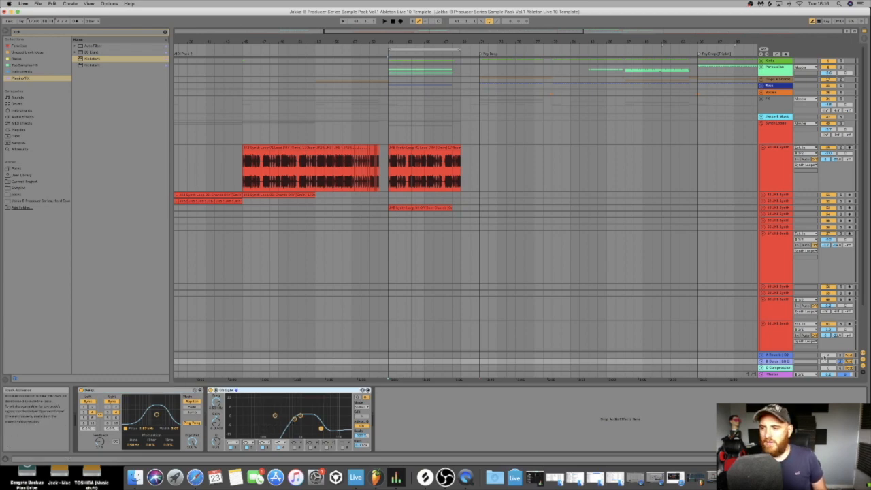
{"action": "left_click", "coordinate": [776, 356]}
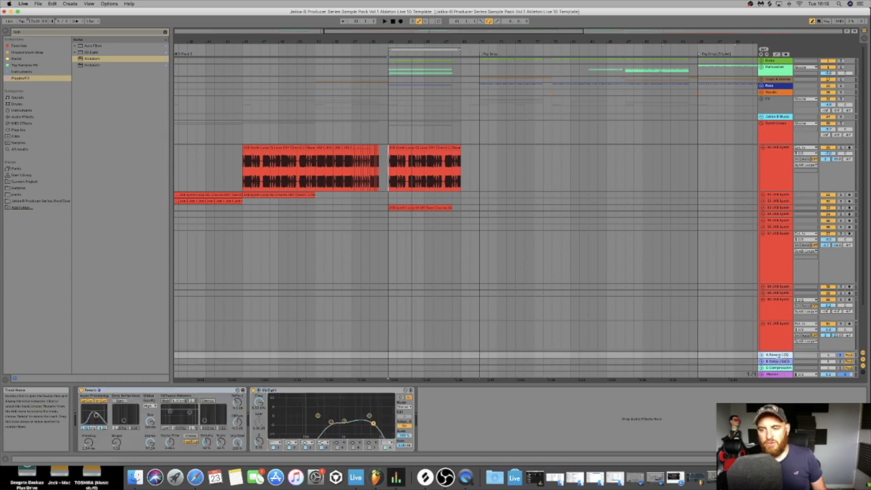
{"action": "left_click", "coordinate": [775, 160]}
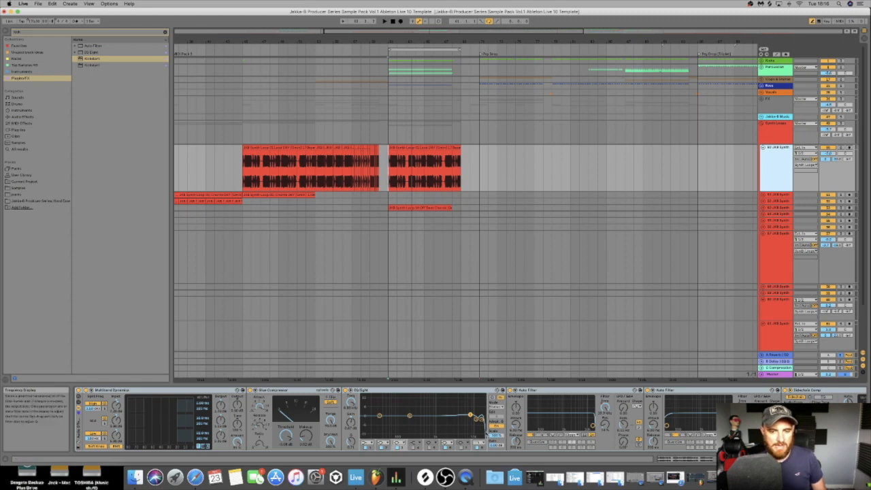
{"action": "left_click", "coordinate": [502, 407]}
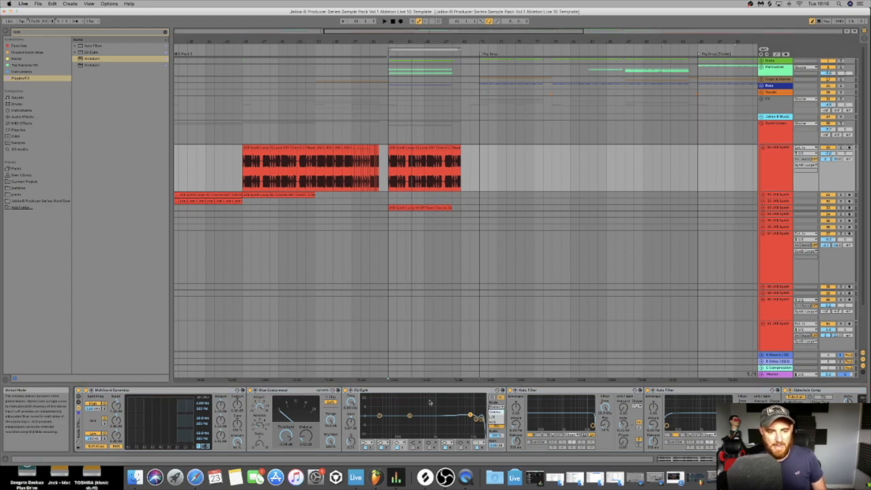
{"action": "left_click", "coordinate": [532, 387]}
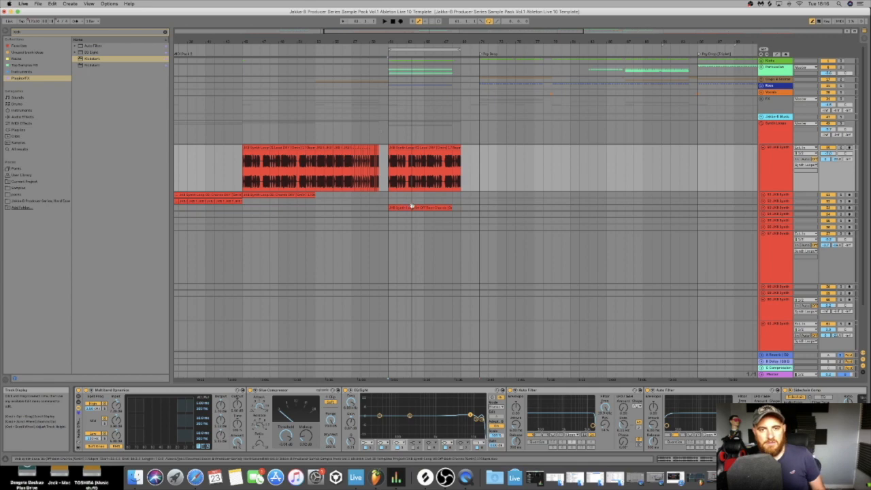
Collapse the synth loops group and show the effect chain of the reverb return
{"action": "left_click", "coordinate": [391, 180]}
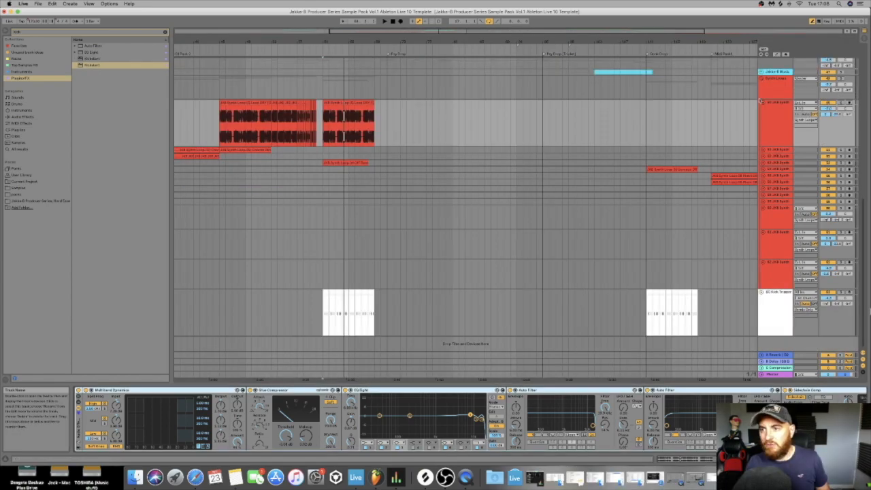
{"action": "left_click", "coordinate": [762, 81]}
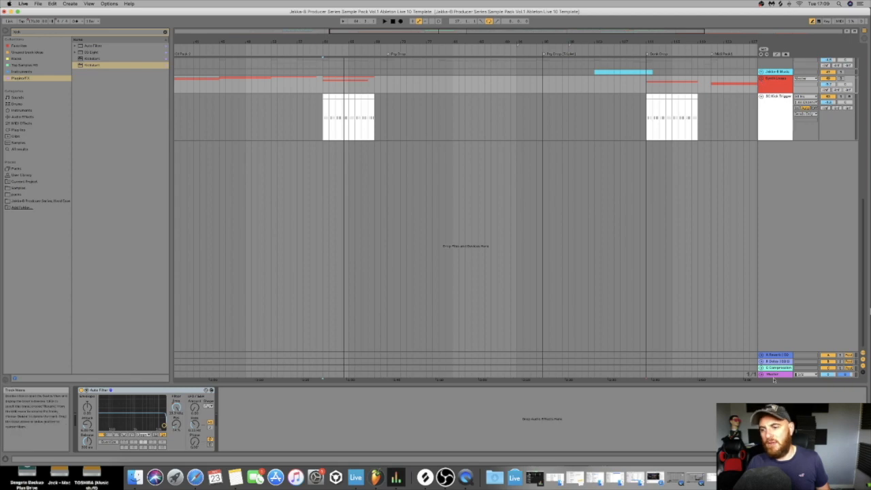
{"action": "left_click", "coordinate": [776, 356]}
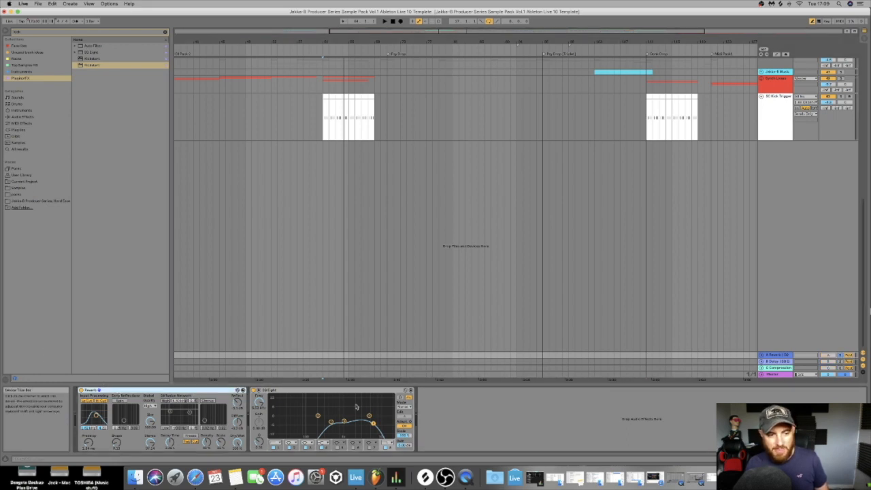
Try the EQ Eight ahead of the Reverb on the reverb return during playback, and restore the order with the EQ last
{"action": "left_click", "coordinate": [308, 393]}
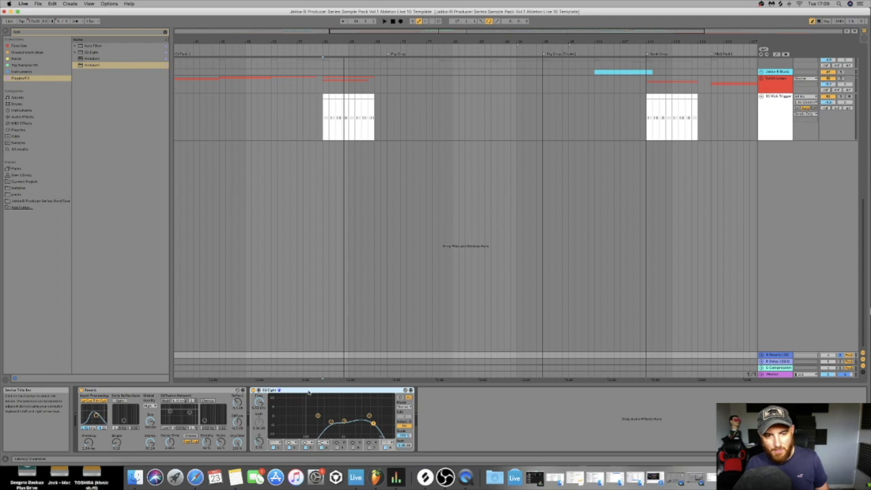
{"action": "left_click_drag", "start_coordinate": [286, 390], "coordinate": [122, 391]}
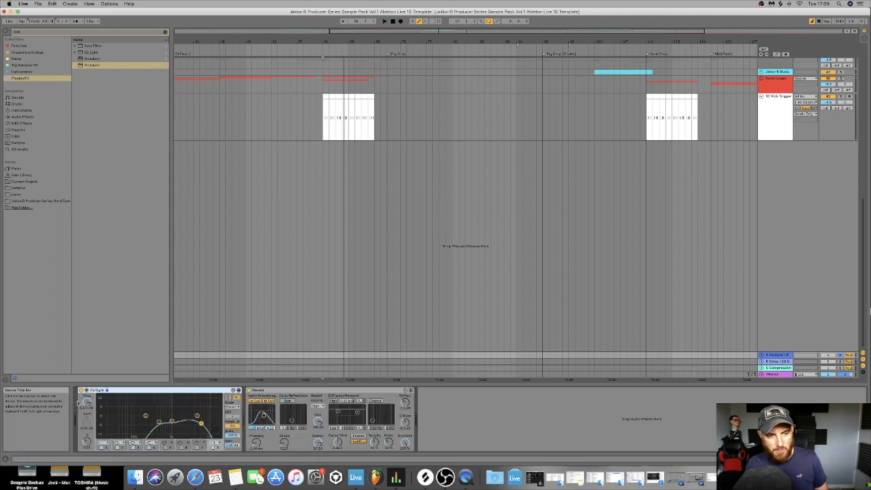
{"action": "key", "text": "space"}
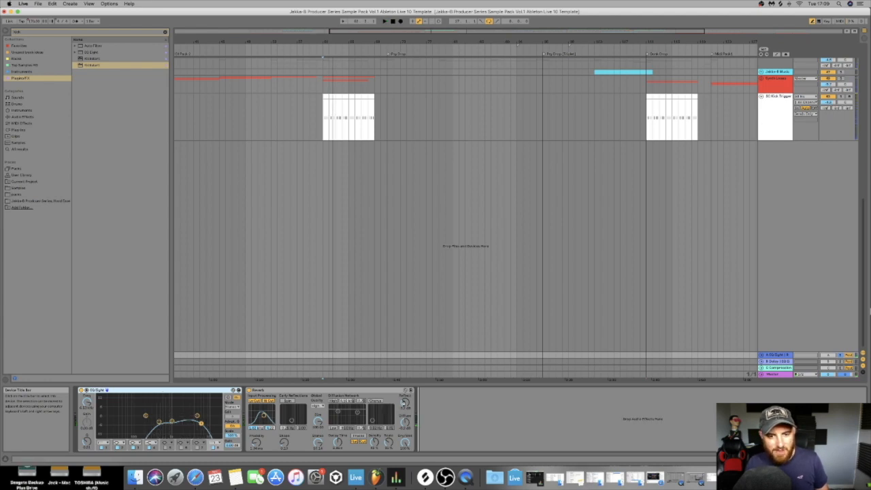
{"action": "left_click_drag", "start_coordinate": [405, 403], "coordinate": [406, 404]}
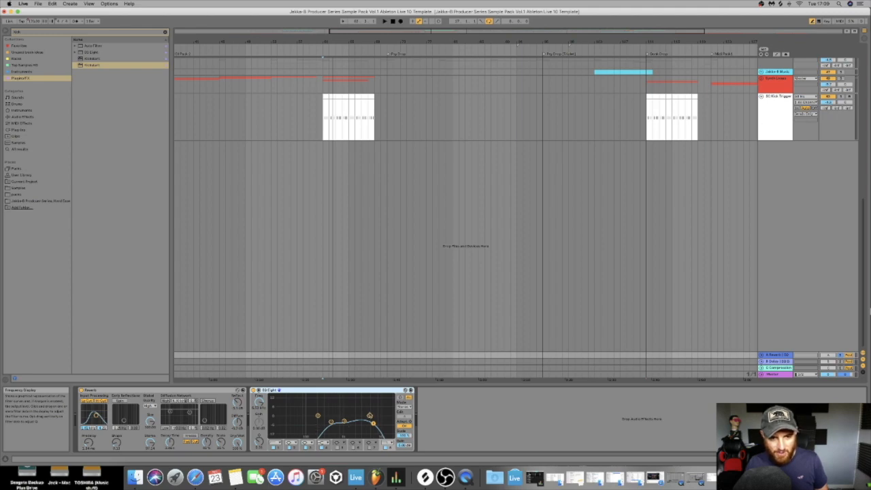
{"action": "left_click", "coordinate": [184, 391]}
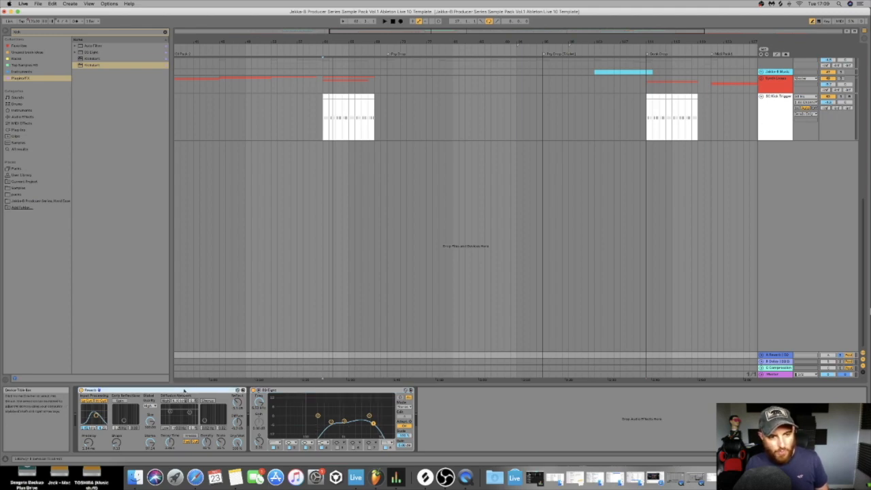
{"action": "left_click", "coordinate": [321, 393]}
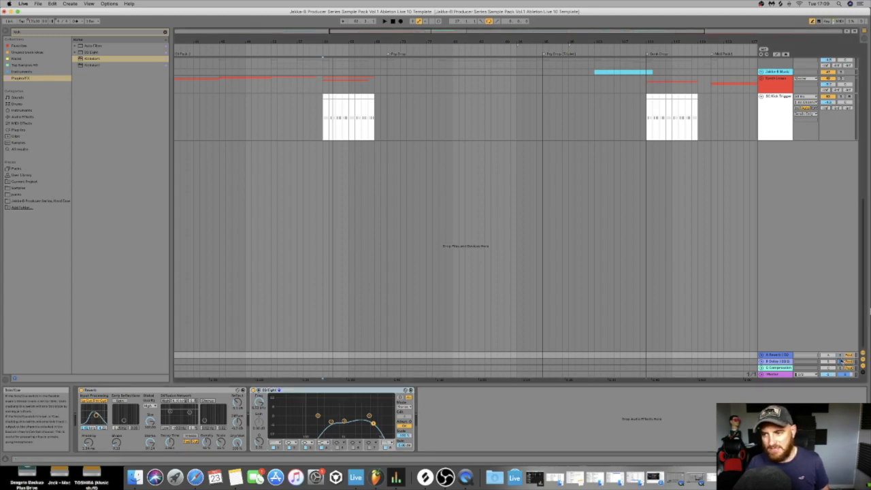
Collapse the bass group and show the effect chain of the percussion group
{"action": "scroll", "coordinate": [790, 150], "scroll_direction": "up", "scroll_amount": 10}
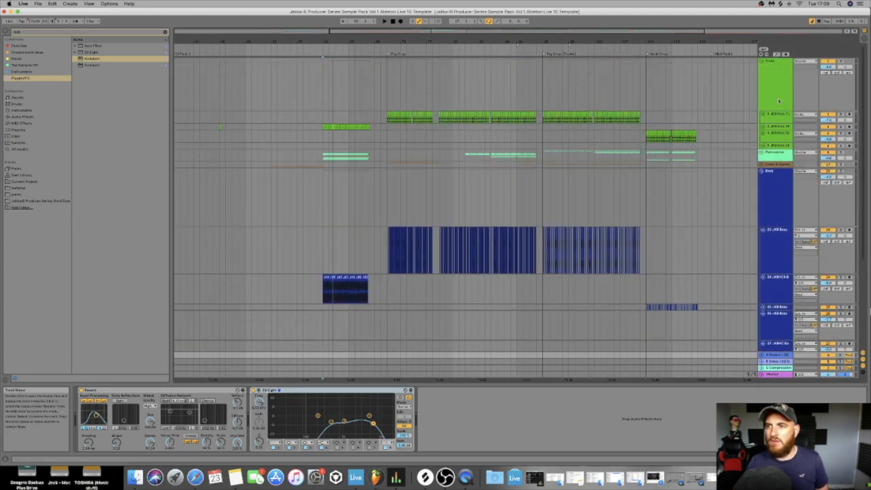
{"action": "left_click", "coordinate": [762, 170]}
{"action": "left_click", "coordinate": [769, 158]}
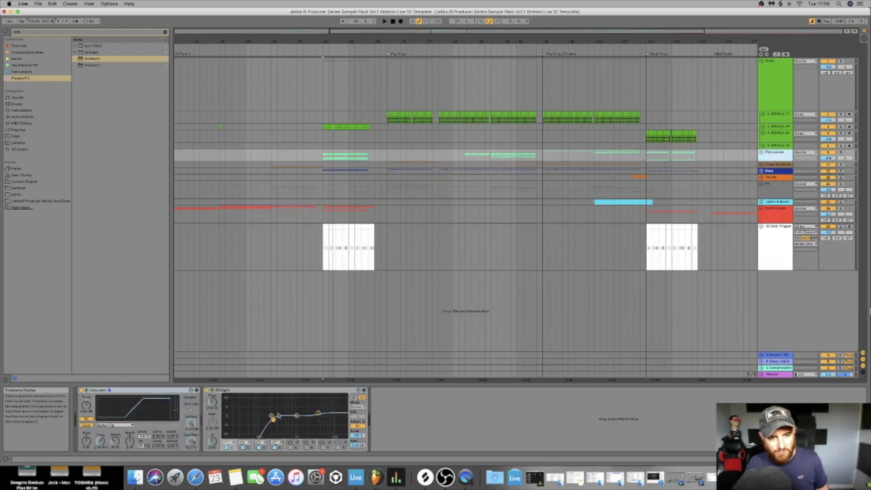
Try the EQ Eight ahead of the Saturator on the percussion group, and restore the order with the Saturator first
{"action": "left_click", "coordinate": [285, 393]}
{"action": "left_click_drag", "start_coordinate": [91, 408], "coordinate": [89, 409]}
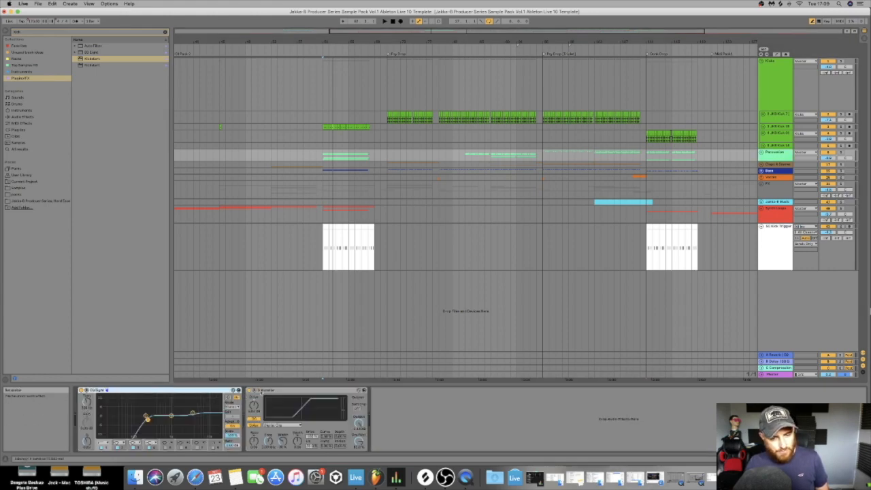
{"action": "left_click", "coordinate": [289, 392]}
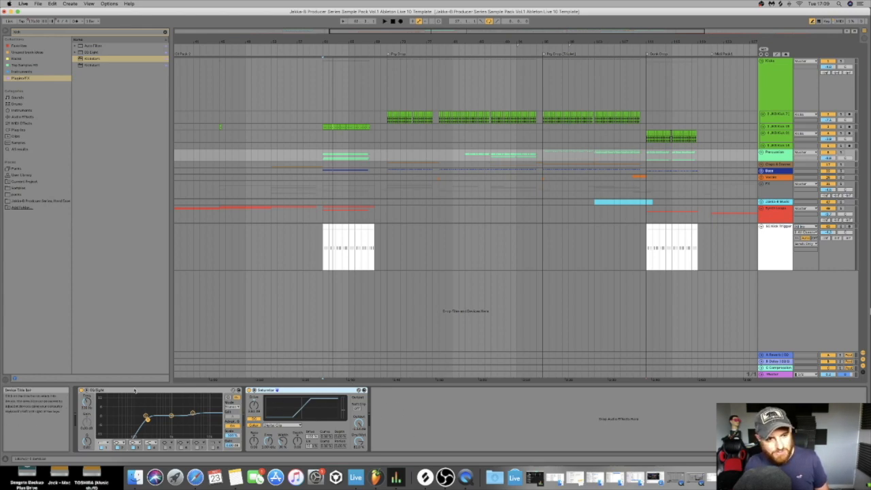
{"action": "left_click", "coordinate": [136, 391]}
{"action": "left_click_drag", "start_coordinate": [418, 420], "coordinate": [419, 420]}
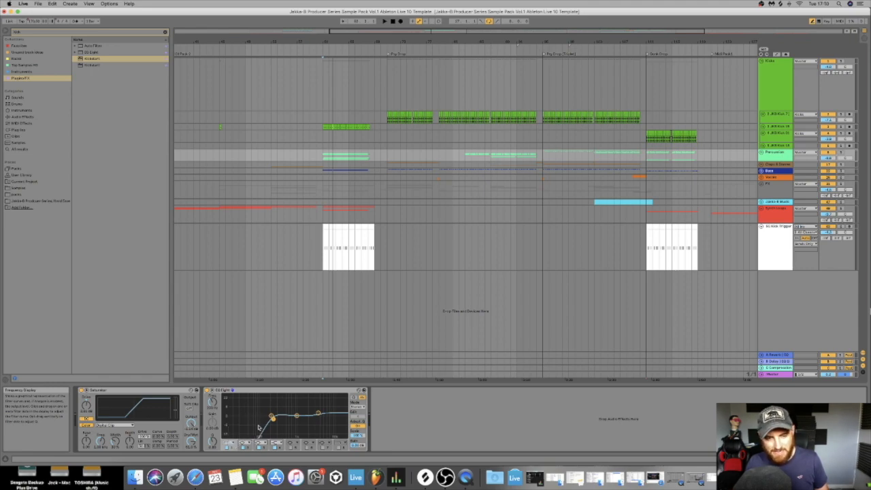
{"action": "left_click", "coordinate": [141, 391]}
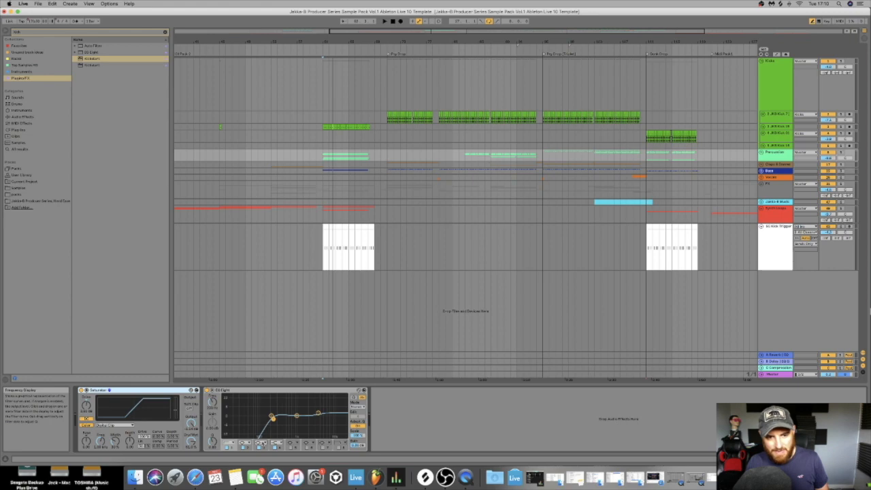
{"action": "left_click", "coordinate": [277, 392]}
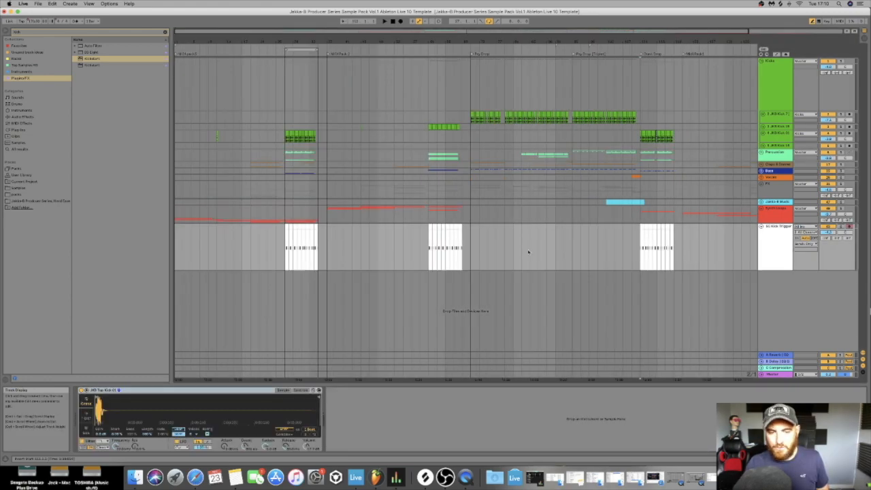
Select the master track and collapse the sidechain kick trigger track and the kicks group
{"action": "left_click", "coordinate": [773, 375]}
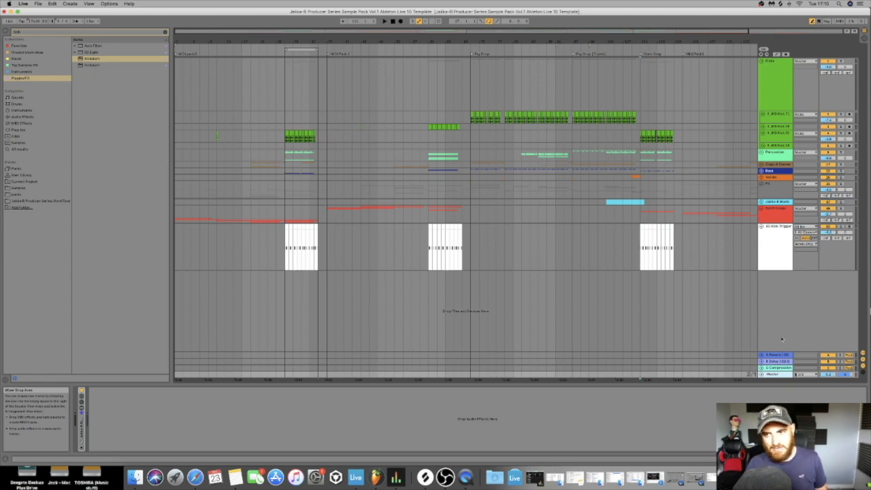
{"action": "left_click", "coordinate": [763, 227]}
{"action": "left_click", "coordinate": [762, 61]}
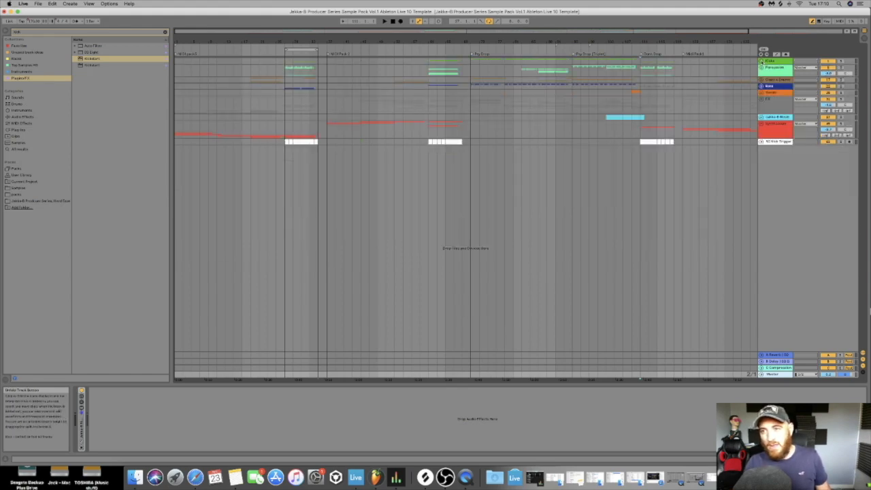
Look through the kicks, percussion, claps, bass, vocals, music, synth loops and kick trigger tracks in turn, ending on the master
{"action": "left_click", "coordinate": [772, 62]}
{"action": "left_click", "coordinate": [775, 69]}
{"action": "left_click", "coordinate": [781, 80]}
{"action": "left_click", "coordinate": [780, 86]}
{"action": "left_click", "coordinate": [779, 92]}
{"action": "left_click", "coordinate": [780, 117]}
{"action": "left_click", "coordinate": [780, 133]}
{"action": "left_click", "coordinate": [780, 142]}
{"action": "left_click", "coordinate": [779, 375]}
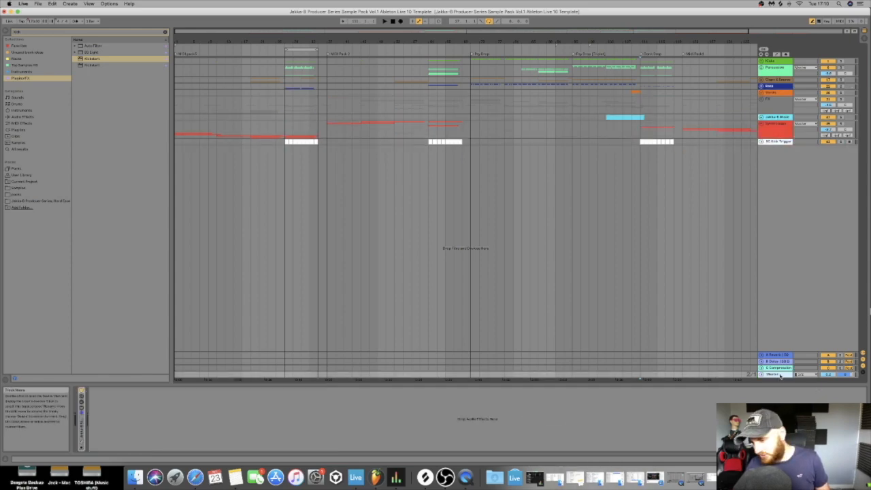